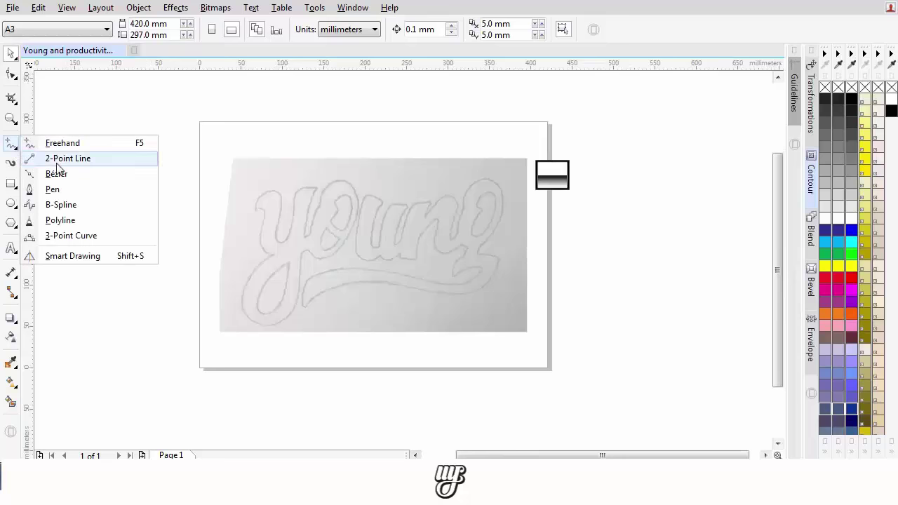
Step: Start tracing the sketched letter y with the Pen tool, curving about 10 mm across the small hook from its upper-left tip
click(54, 188)
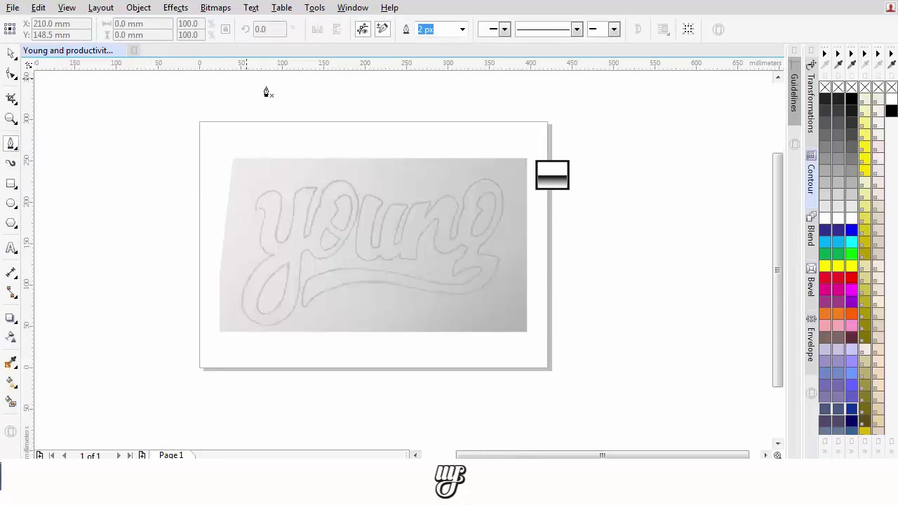
scroll(258, 186, up, 2)
scroll(247, 176, up, 4)
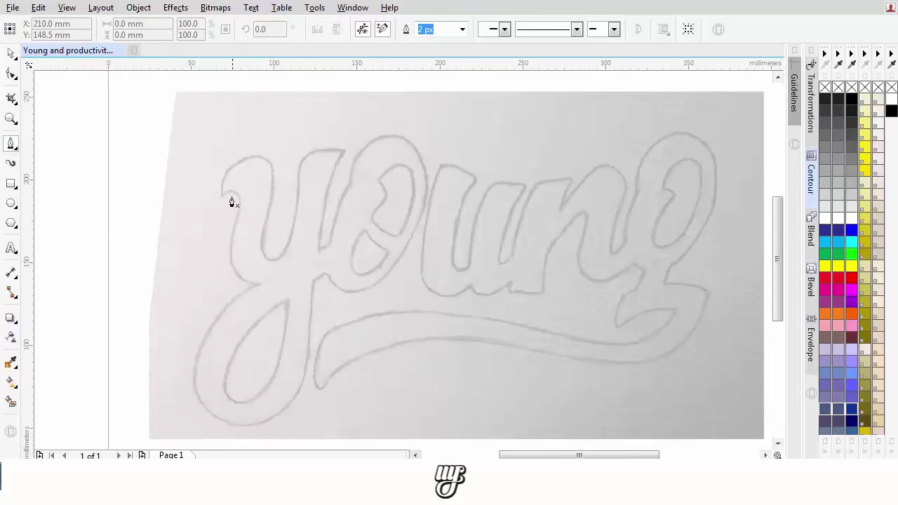
drag(305, 247, 294, 351)
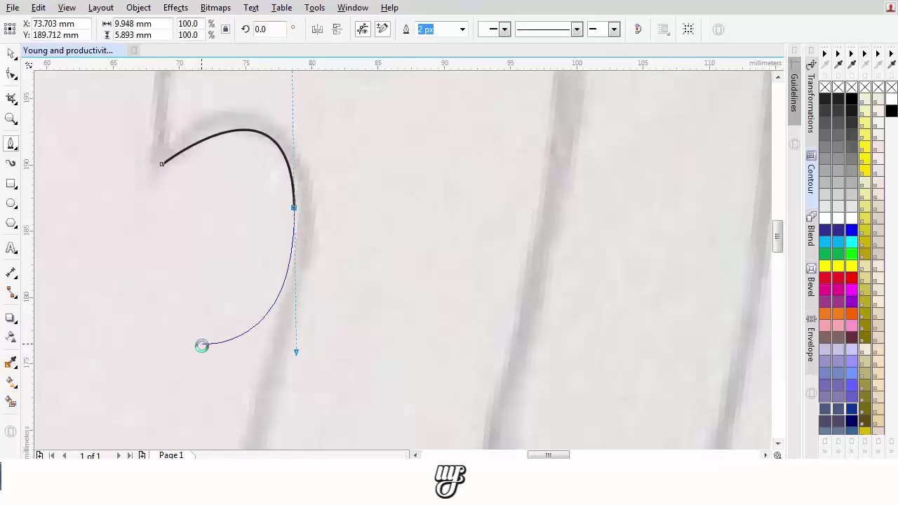
Step: Continue the y path down the left edge of the stem to the pointed notch above the lower loop
scroll(234, 196, down, 3)
scroll(245, 252, up, 3)
scroll(257, 259, down, 3)
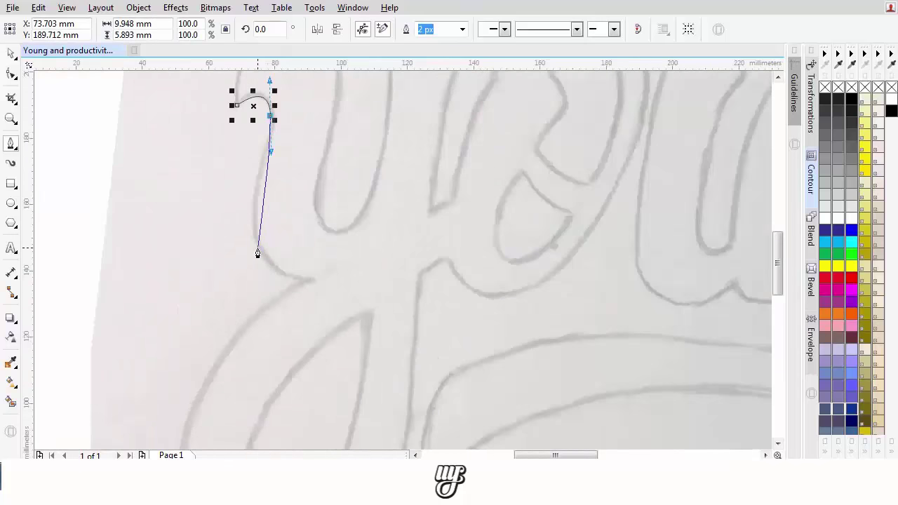
scroll(257, 249, up, 3)
scroll(257, 251, down, 3)
scroll(257, 256, up, 2)
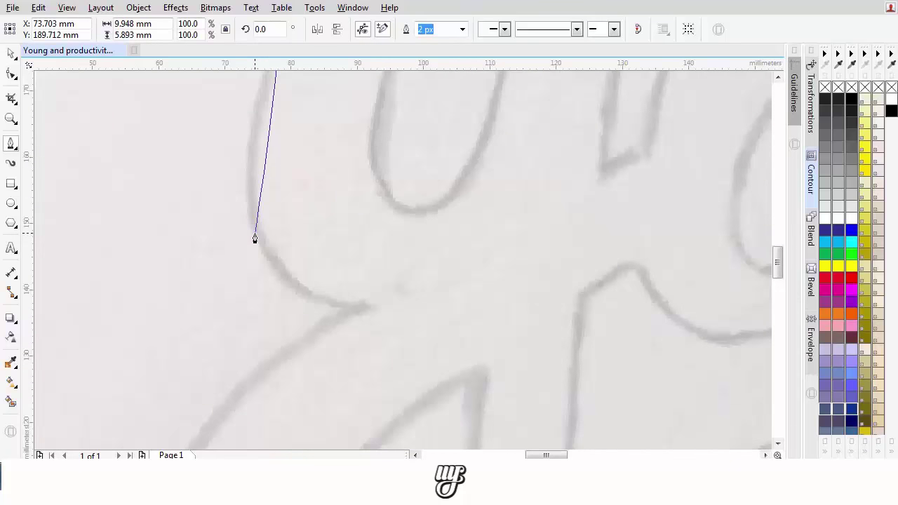
drag(255, 235, 282, 312)
click(349, 307)
scroll(348, 307, down, 3)
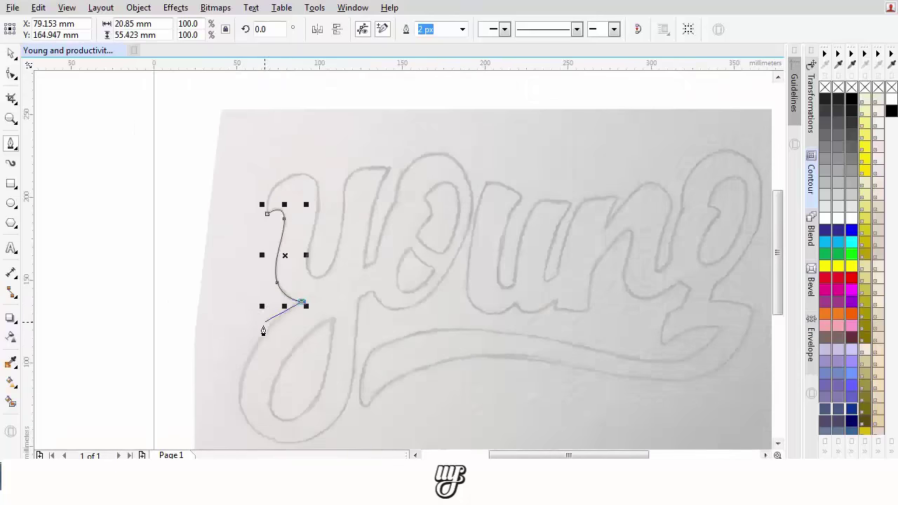
Step: Try to trace the outer edge of the y's lower loop from the notch around the bottom and up the right side
scroll(260, 335, up, 2)
drag(277, 307, 235, 416)
drag(338, 445, 321, 348)
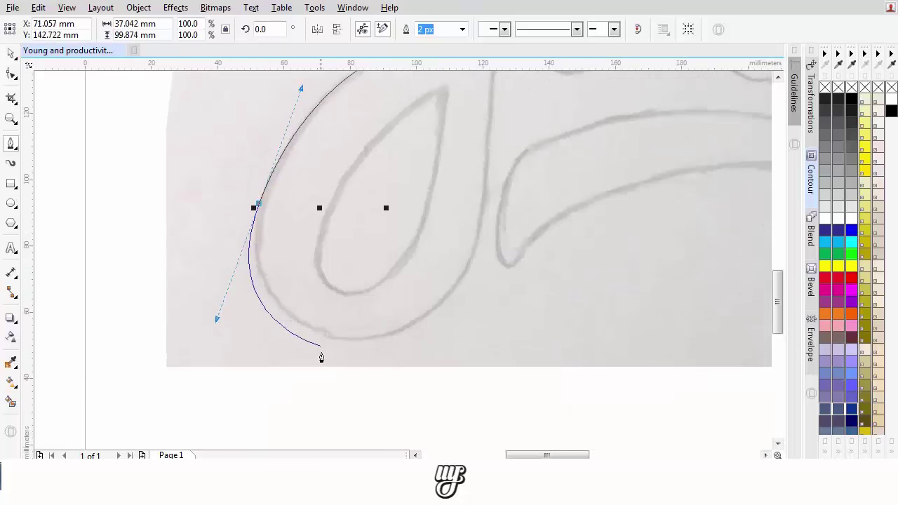
key(ctrl+z)
drag(430, 317, 487, 248)
key(ctrl+z)
drag(393, 336, 456, 288)
drag(474, 214, 445, 315)
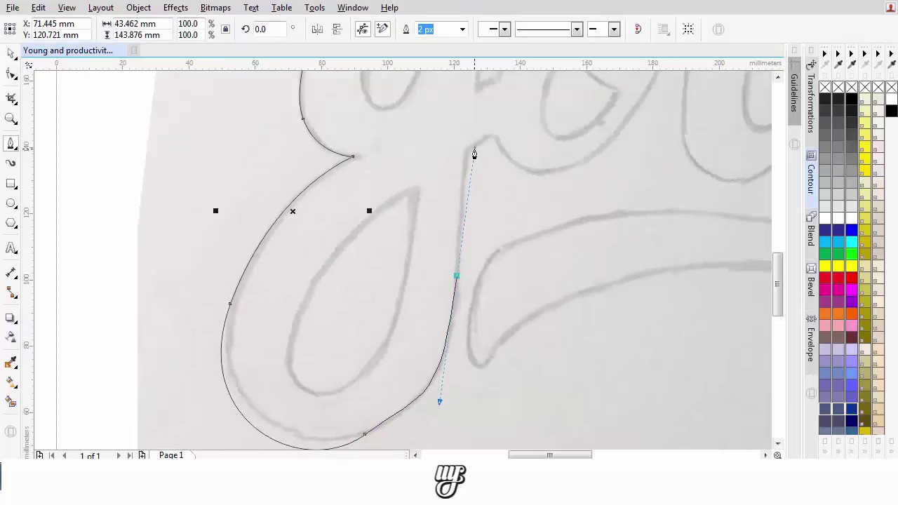
key(ctrl+z)
key(ctrl+z)
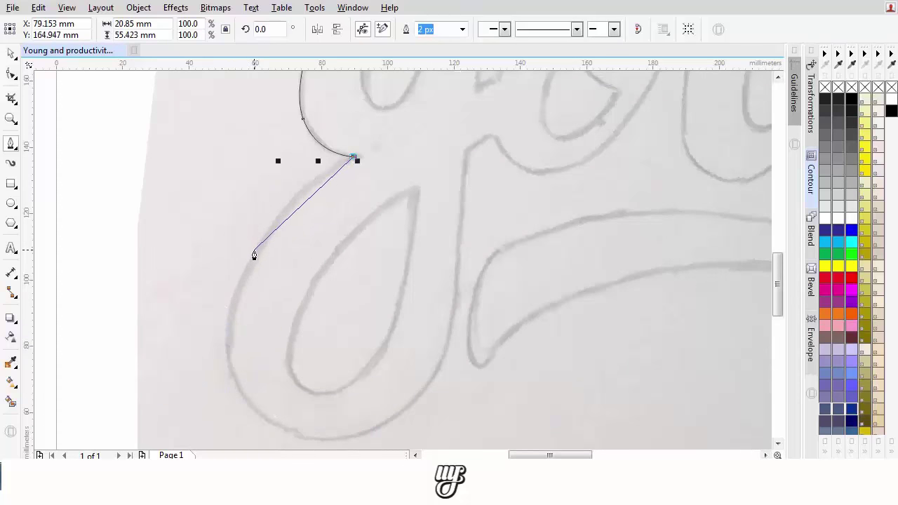
Step: Trace the y's lower loop with curve nodes on its left side, at its bottom and on the lower right edge of the stem
drag(254, 249, 222, 324)
scroll(251, 296, down, 2)
scroll(277, 337, down, 2)
scroll(266, 348, up, 4)
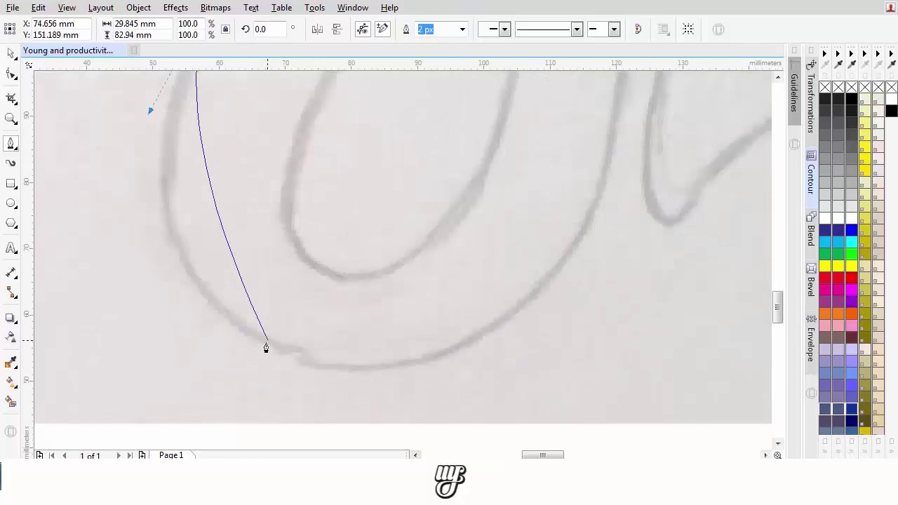
drag(254, 350, 376, 419)
scroll(435, 386, down, 3)
drag(458, 303, 470, 184)
scroll(437, 234, down, 2)
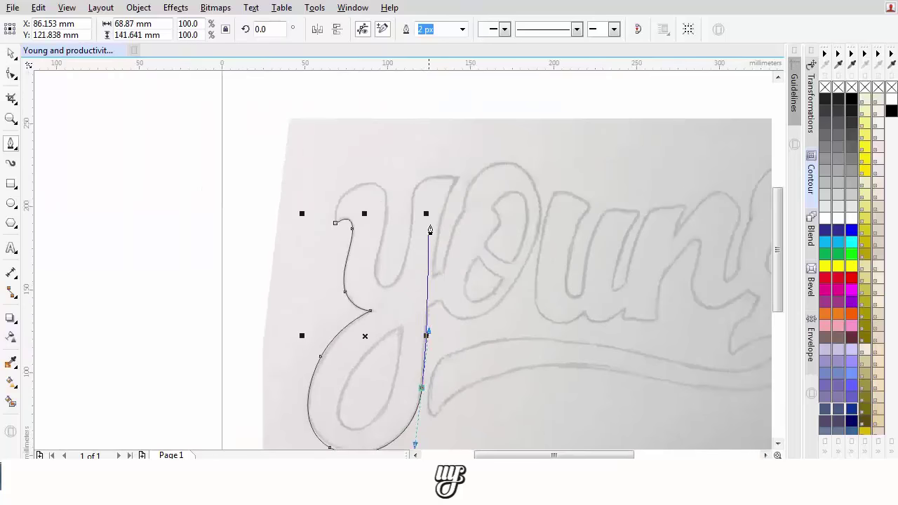
Step: Extend the path up the y's long right edge to the pointed tip of its right arm
scroll(430, 229, up, 3)
drag(457, 231, 485, 100)
drag(461, 200, 370, 395)
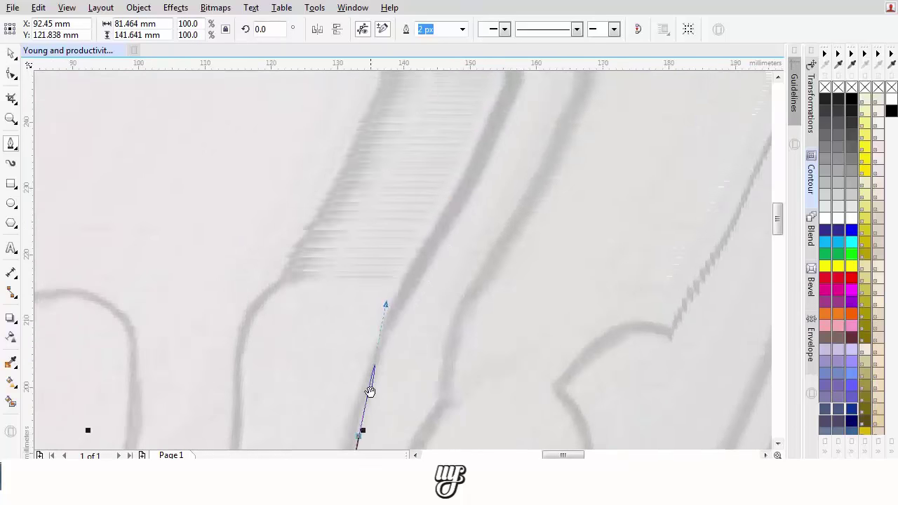
scroll(429, 272, up, 1)
click(431, 247)
scroll(365, 255, down, 1)
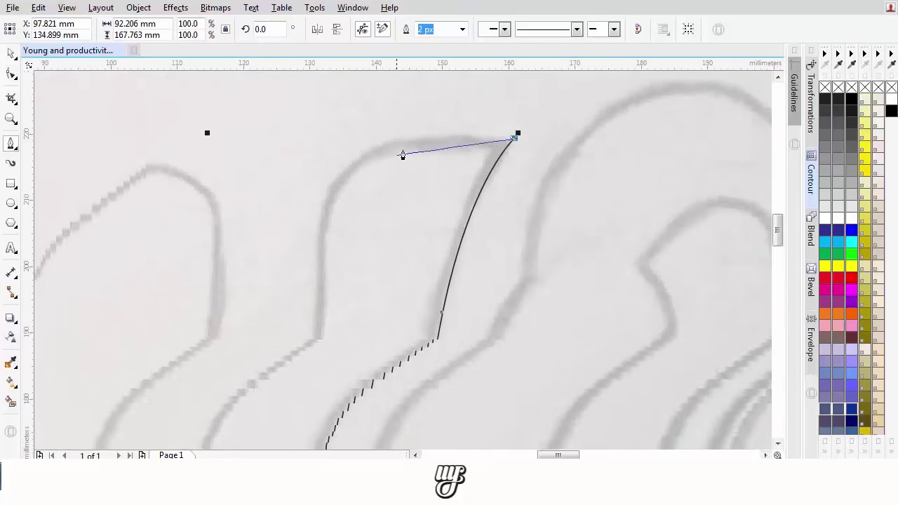
Step: Trace over the top of the y's right arm and down the arm's inner edge
drag(340, 170, 296, 235)
drag(314, 357, 337, 215)
mouse_move(317, 305)
mouse_down()
mouse_move(295, 394)
mouse_move(308, 268)
mouse_move(316, 271)
mouse_move(294, 368)
mouse_up()
scroll(309, 301, down, 2)
scroll(308, 269, up, 1)
scroll(300, 312, up, 1)
scroll(297, 280, down, 1)
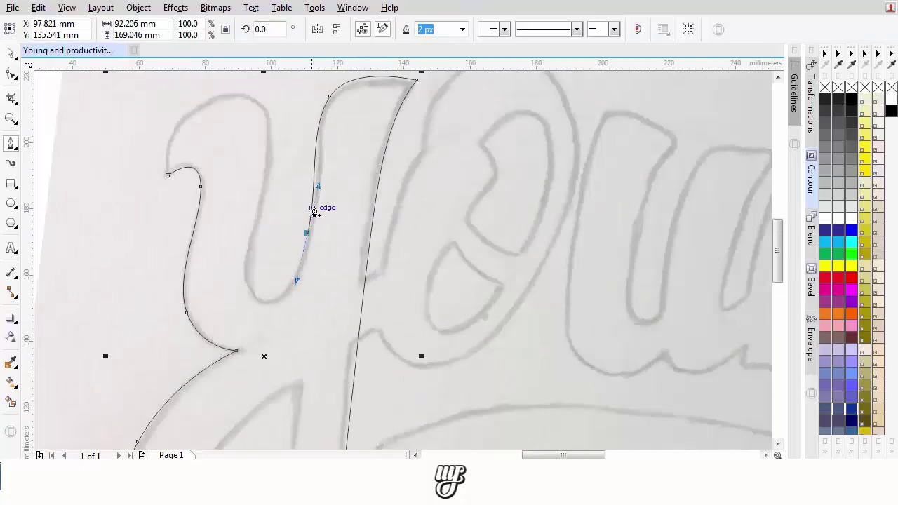
drag(310, 224, 294, 315)
Step: Curve the path around the bottom of the U-shaped gap between the y's two arms
scroll(292, 319, up, 1)
scroll(293, 319, down, 1)
scroll(287, 341, down, 3)
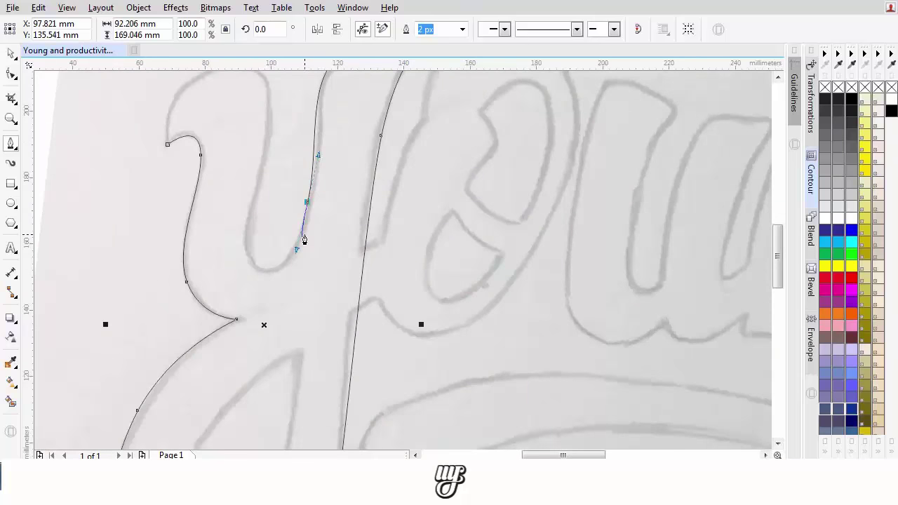
scroll(304, 239, up, 2)
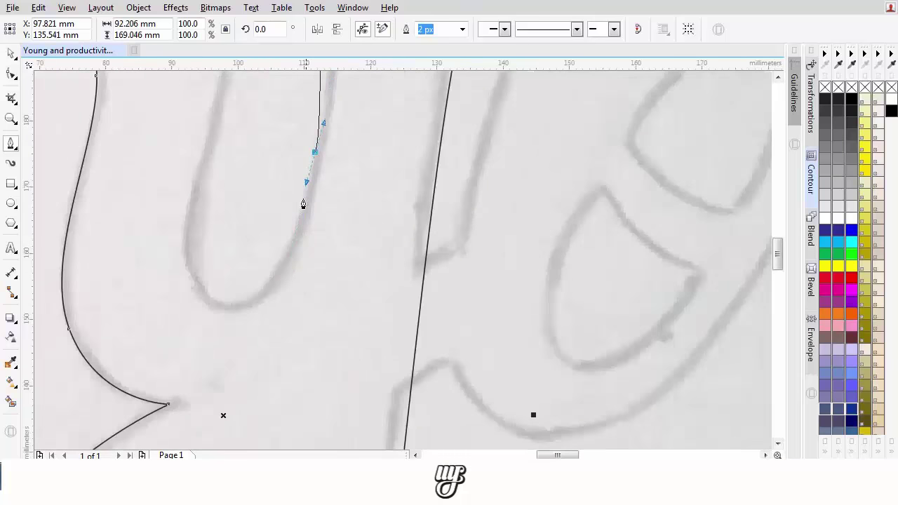
scroll(299, 245, down, 2)
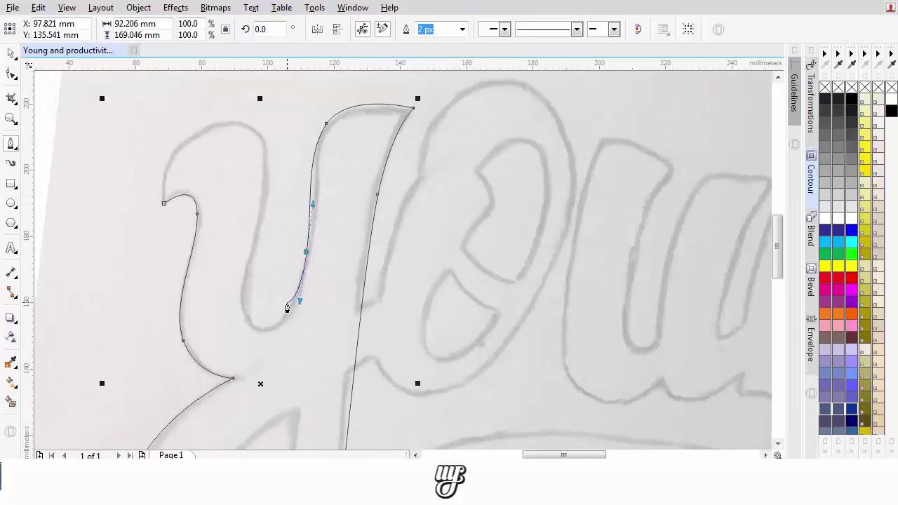
scroll(287, 309, up, 2)
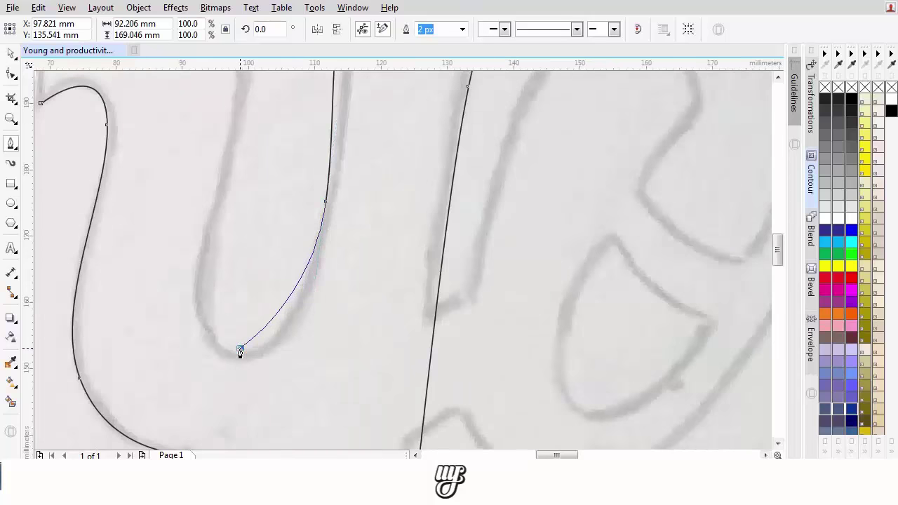
drag(240, 350, 197, 347)
scroll(222, 229, down, 2)
scroll(211, 220, up, 2)
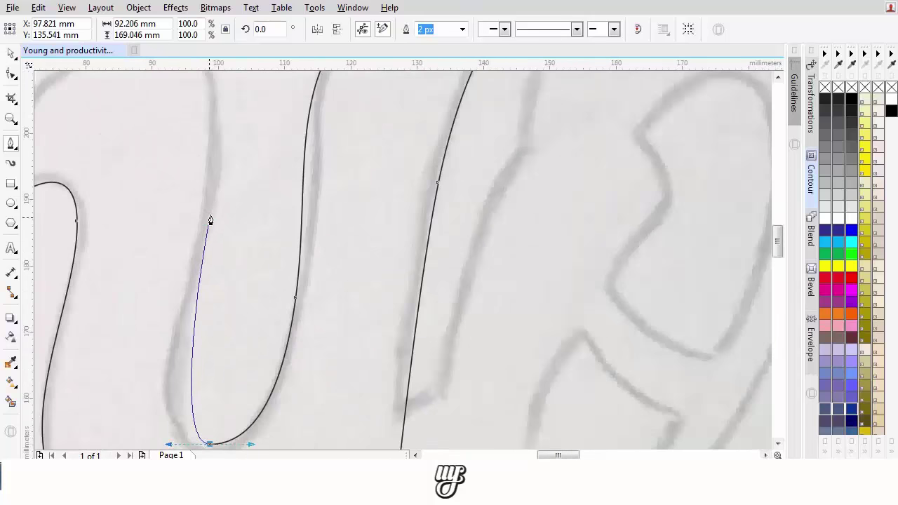
Step: Trace up and over the y's left arm and close the outline at its starting node
drag(215, 201, 391, 288)
drag(301, 211, 231, 207)
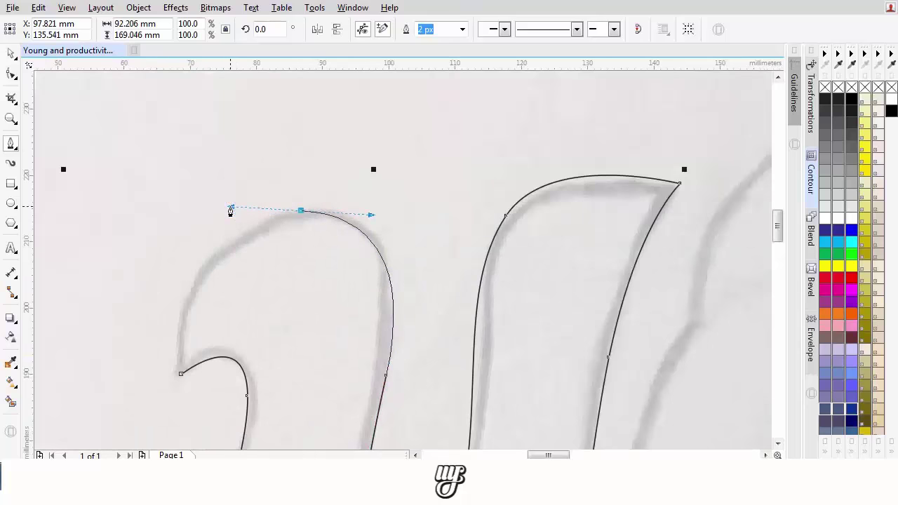
click(180, 374)
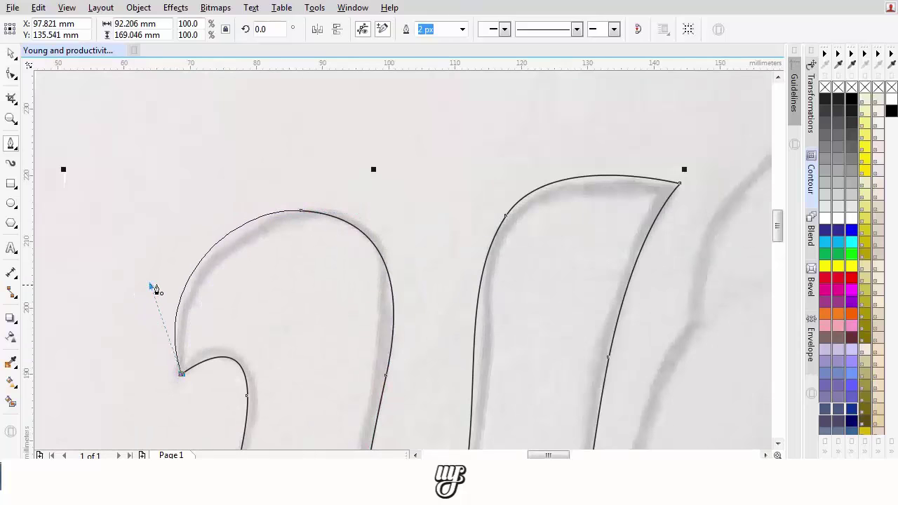
scroll(211, 290, down, 2)
scroll(244, 297, down, 5)
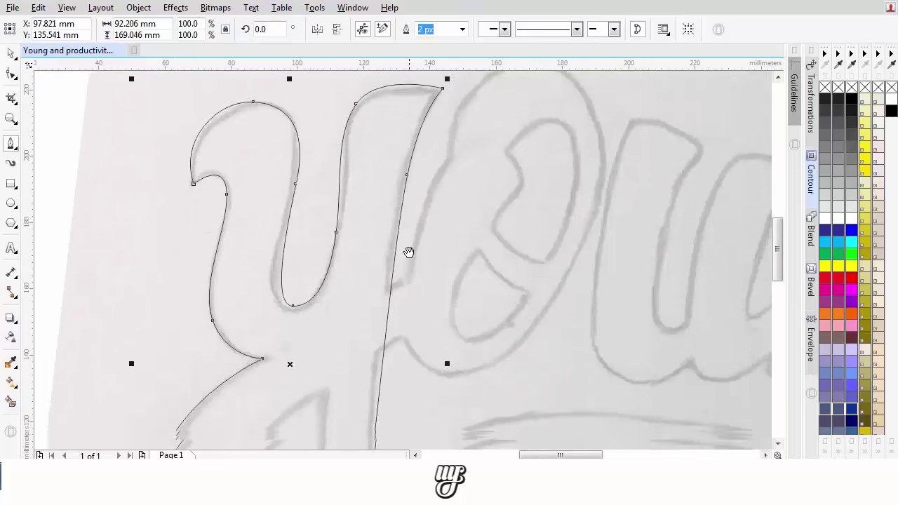
Step: Check the node at the y outline's left notch with the Shape tool
click(10, 76)
scroll(251, 317, up, 2)
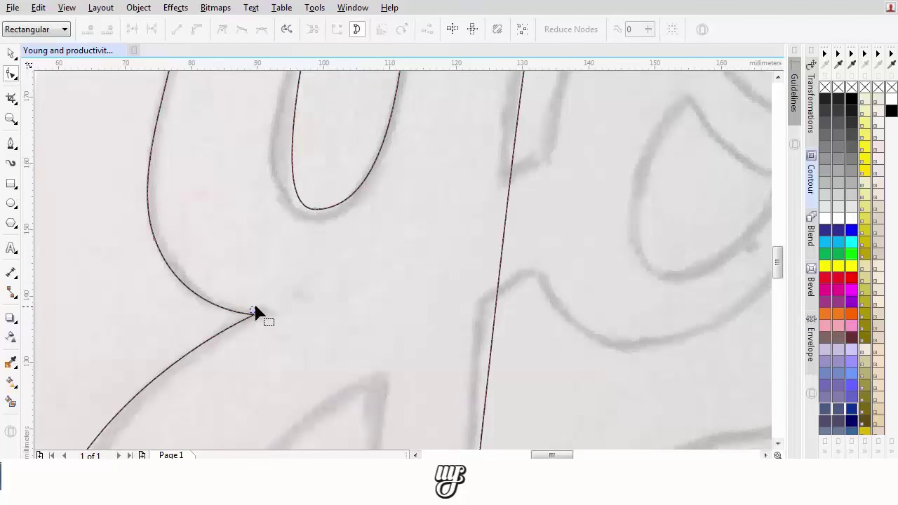
click(254, 317)
scroll(273, 300, down, 2)
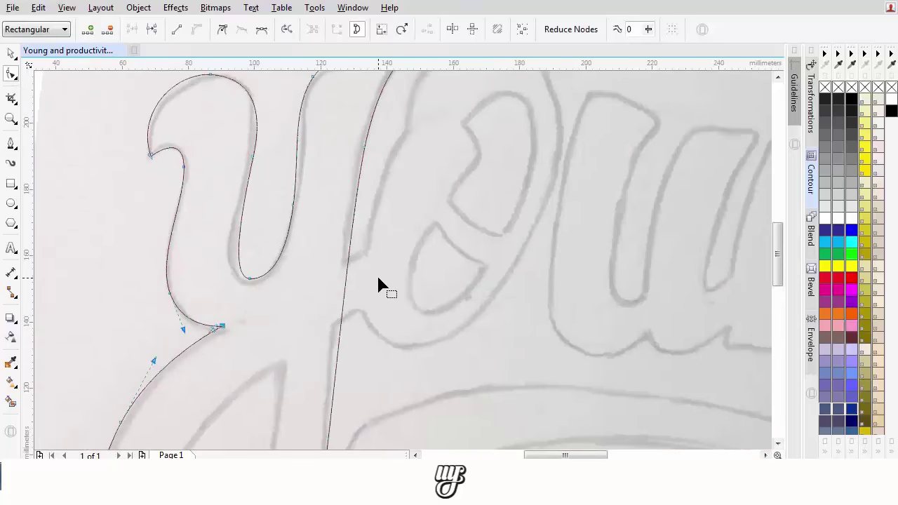
Step: Draw a closed four-sided Pen shape about 18 × 26 mm across the junction between the y's stem and the o
click(10, 144)
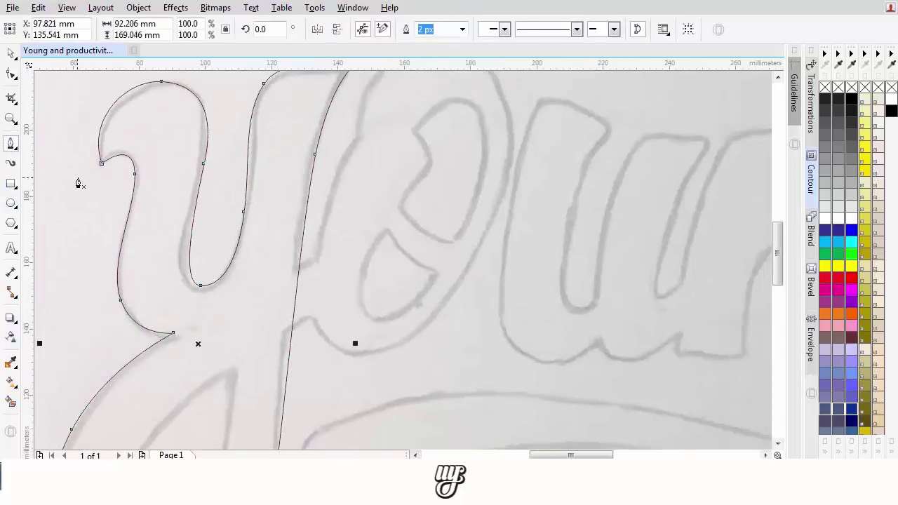
scroll(341, 257, up, 2)
click(234, 292)
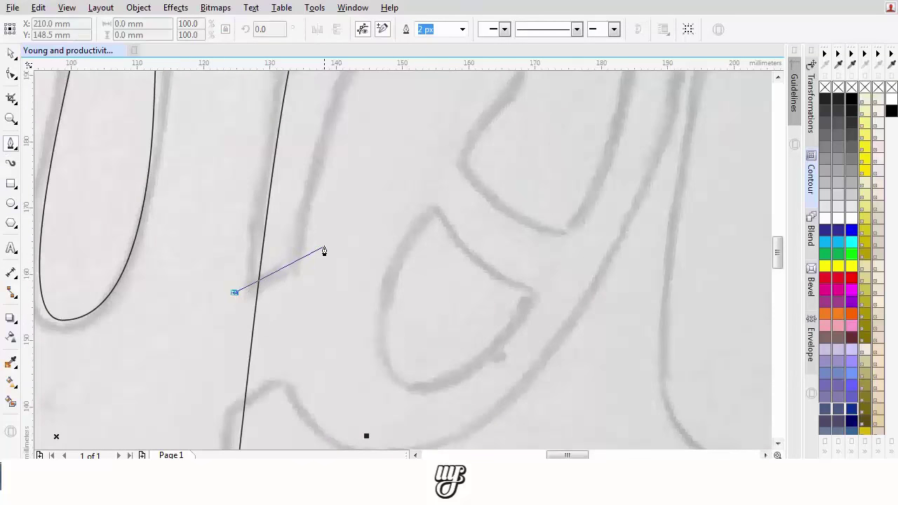
click(324, 247)
click(338, 357)
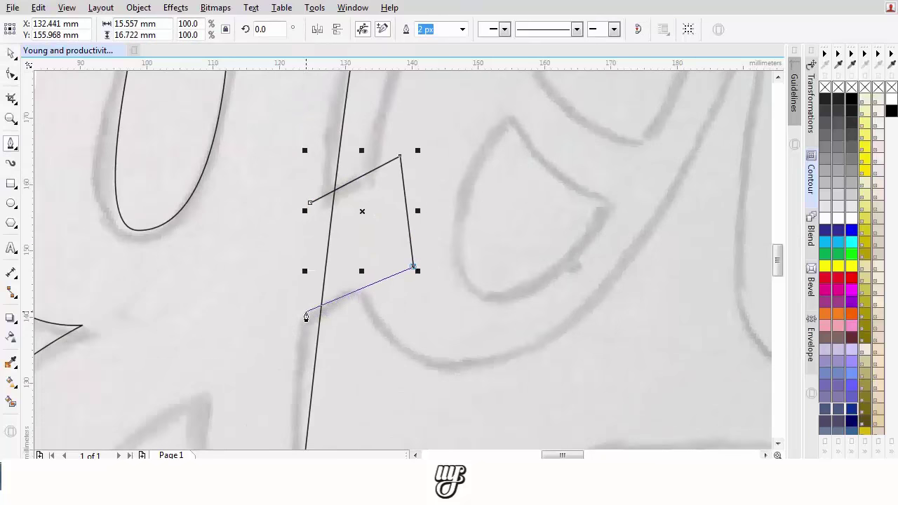
click(291, 334)
click(310, 203)
scroll(346, 212, down, 2)
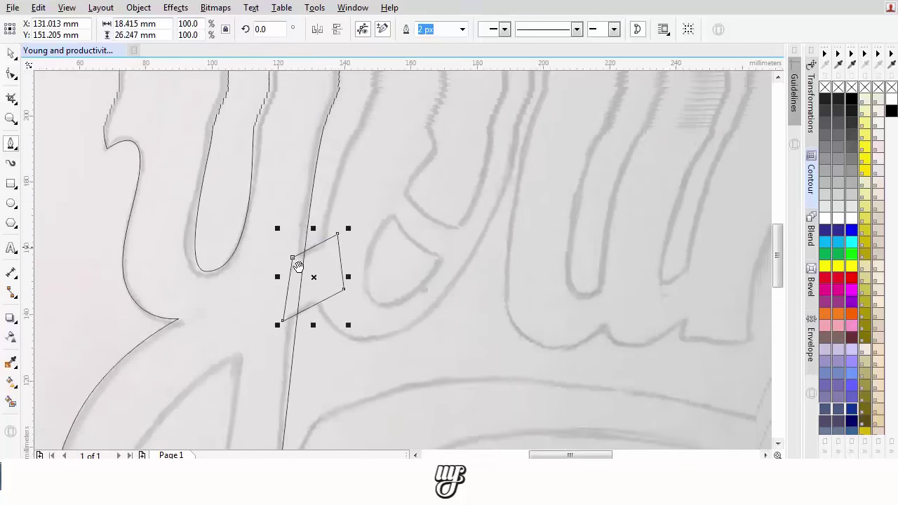
Step: Start the o's outer outline at its left notch and trace the left side down to the bottom curve
scroll(345, 205, up, 2)
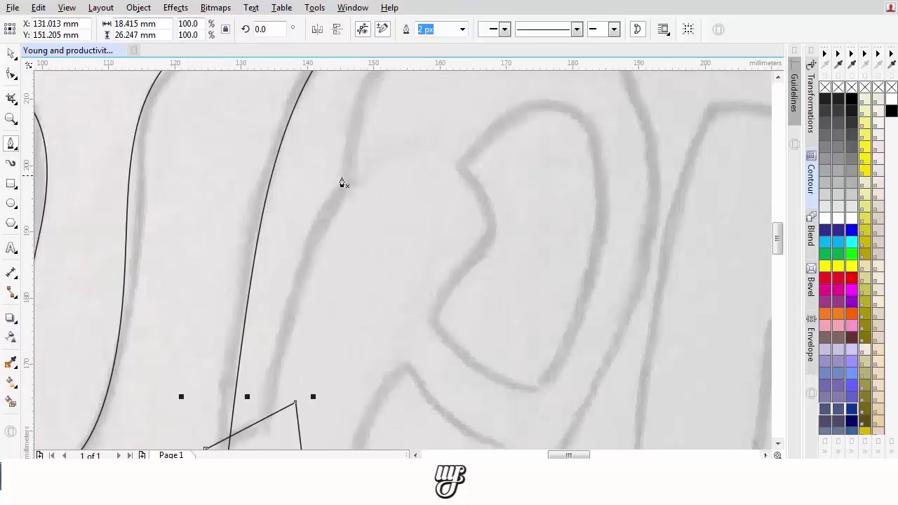
click(343, 183)
drag(320, 233, 292, 358)
drag(369, 384, 350, 242)
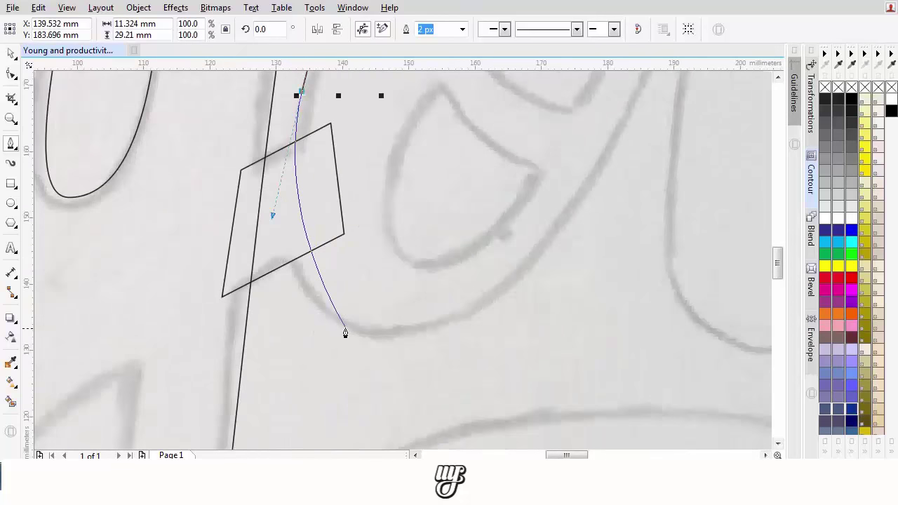
drag(376, 353, 405, 356)
scroll(486, 293, down, 1)
Step: Trace the o's right side and top, closing the outer outline at its left notch, about 61 × 95 mm overall
drag(523, 275, 459, 330)
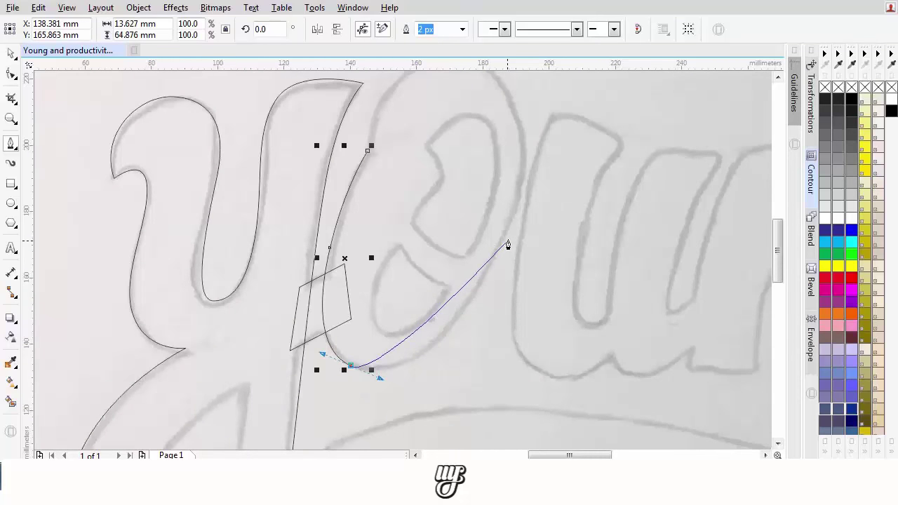
drag(505, 240, 550, 131)
drag(524, 112, 496, 236)
scroll(427, 182, up, 1)
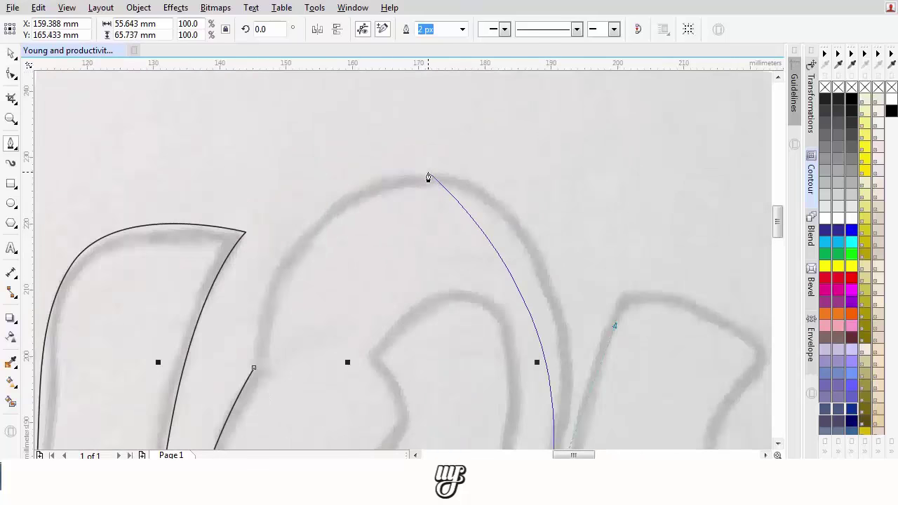
drag(427, 174, 315, 164)
drag(254, 368, 235, 289)
scroll(320, 294, down, 1)
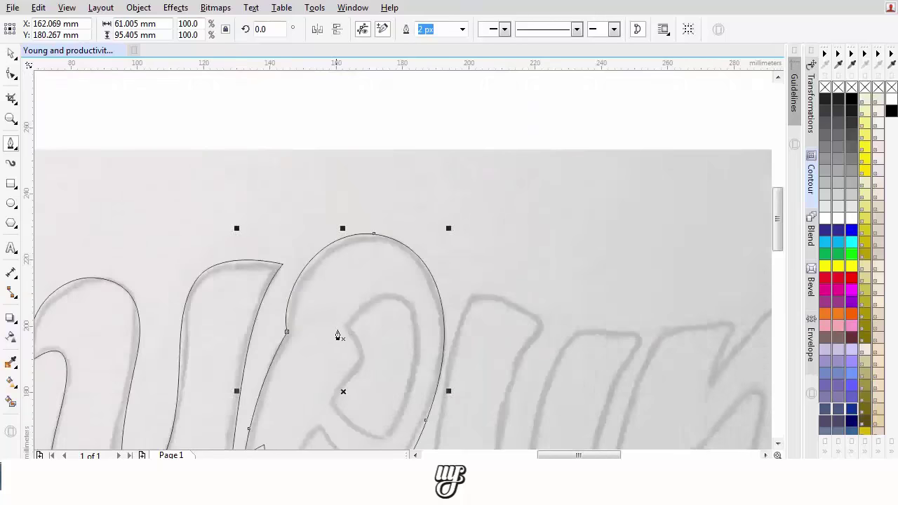
Step: Start the o's inner outline at its left notch and trace the small bulge below it, about 5 × 13 mm
drag(337, 335, 395, 222)
scroll(395, 221, up, 2)
click(430, 195)
drag(464, 272, 476, 203)
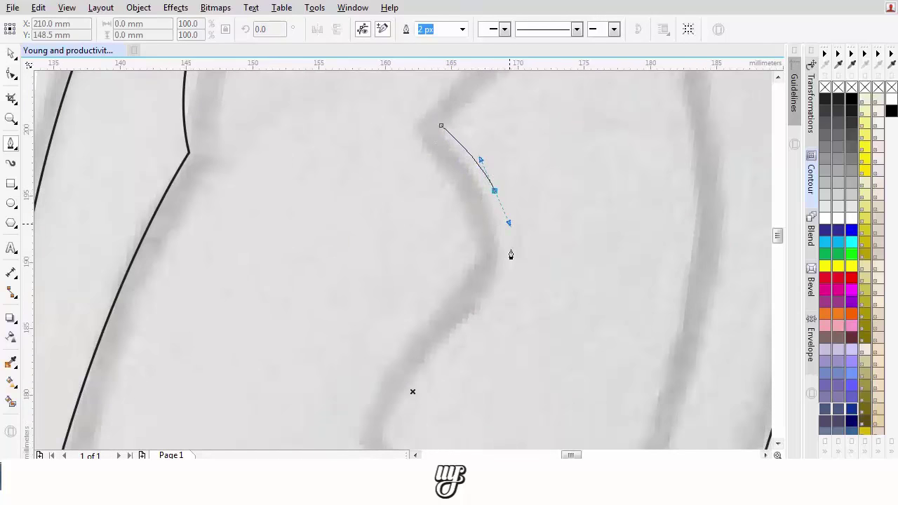
click(488, 299)
drag(463, 329, 455, 336)
Step: Trace the left side of the o's inner outline down and around its bottom curve, ignoring the crossbar gap
scroll(455, 337, down, 2)
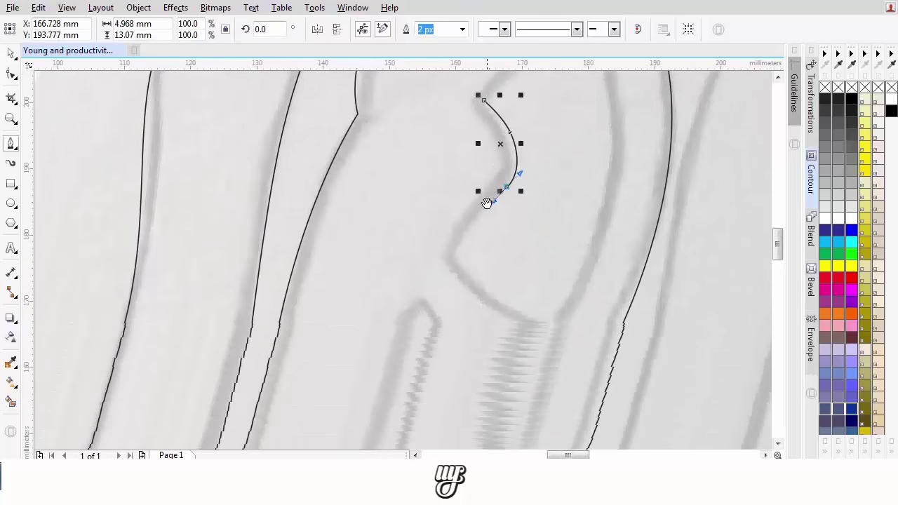
scroll(484, 199, up, 1)
scroll(449, 248, down, 2)
drag(423, 272, 437, 201)
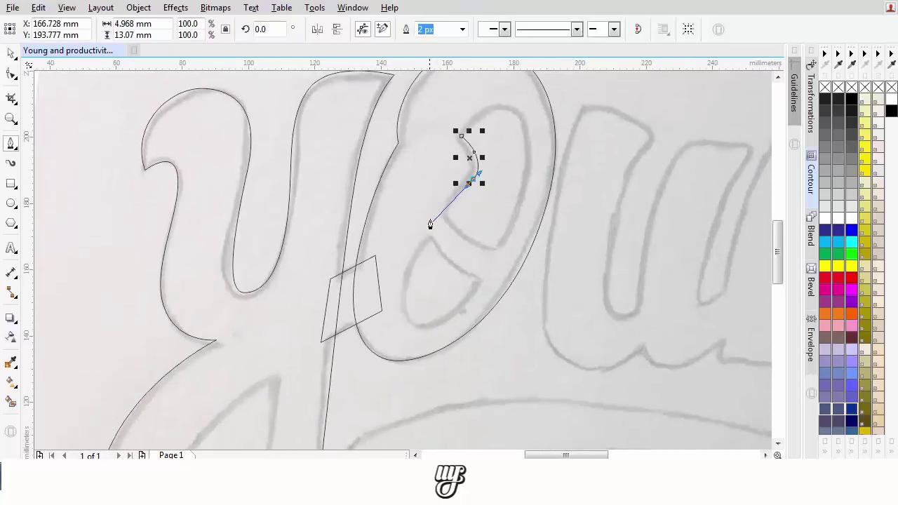
scroll(430, 247, up, 2)
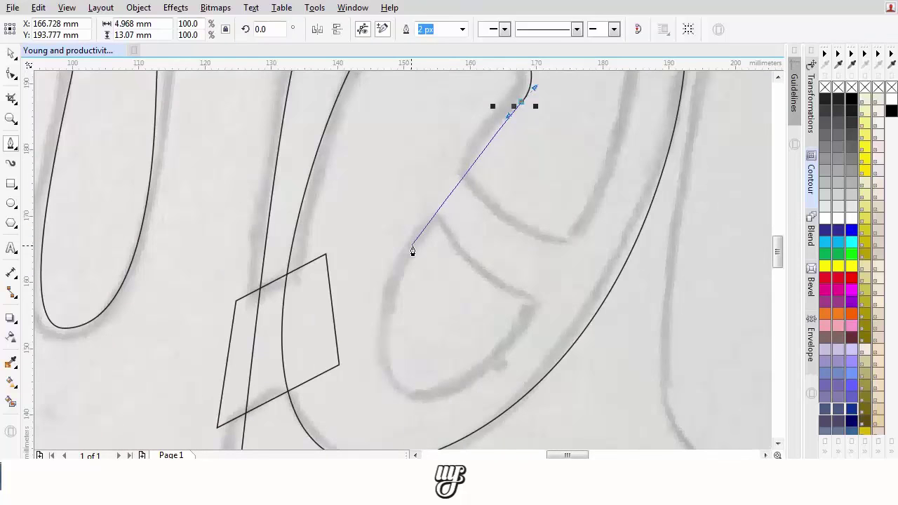
drag(418, 243, 372, 340)
scroll(373, 344, down, 2)
scroll(410, 344, up, 2)
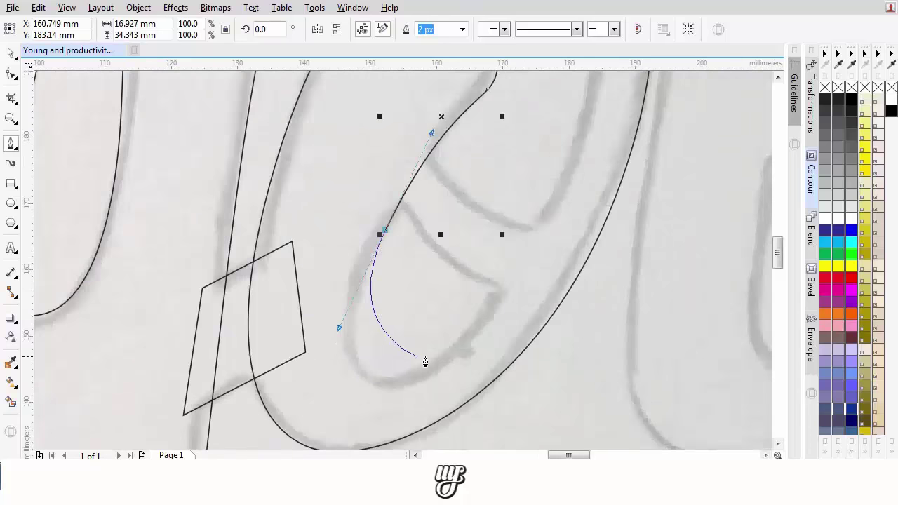
drag(439, 349, 513, 287)
Step: Trace the inner outline's right side and top, closing it at the left notch, about 34 × 63 mm overall
scroll(510, 294, down, 2)
scroll(535, 204, up, 2)
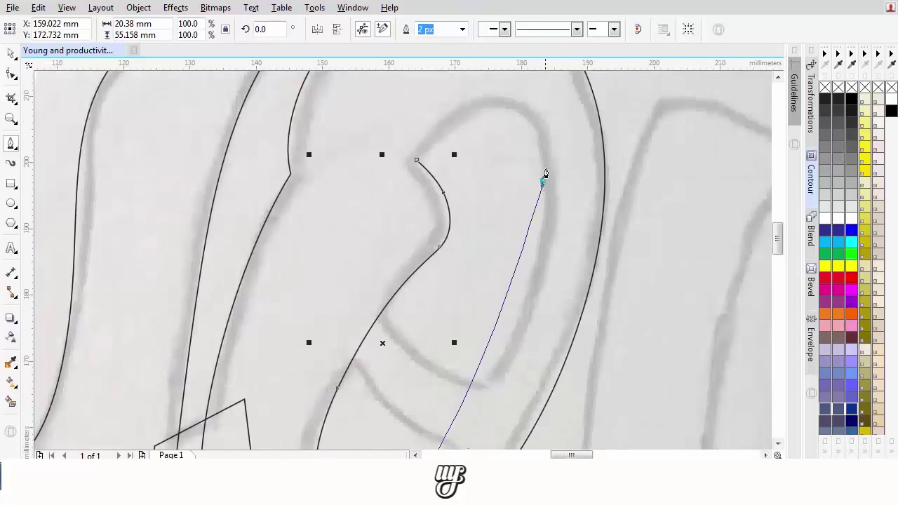
drag(542, 182, 541, 112)
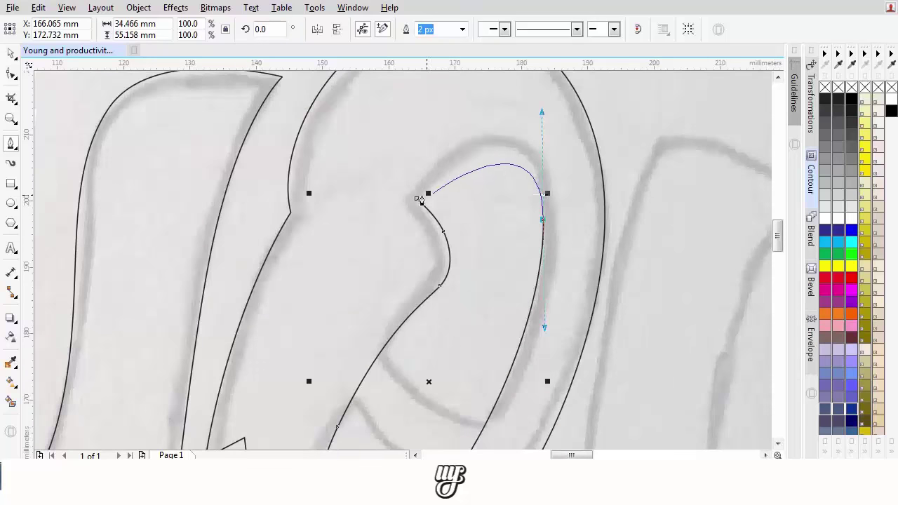
drag(414, 200, 451, 144)
Step: Draw a closed Pen shape about 32 × 38 mm along the o's curved crossbar, extending past the counter on both sides
scroll(426, 184, down, 2)
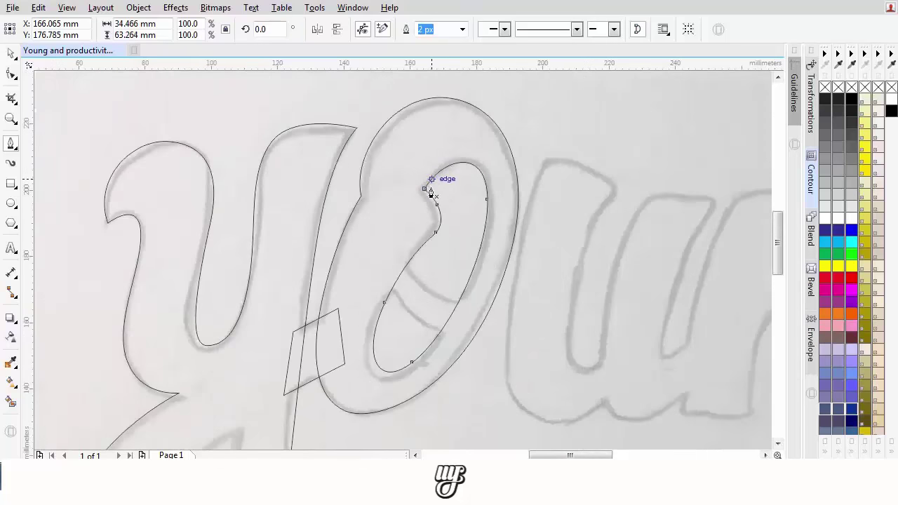
scroll(421, 239, up, 2)
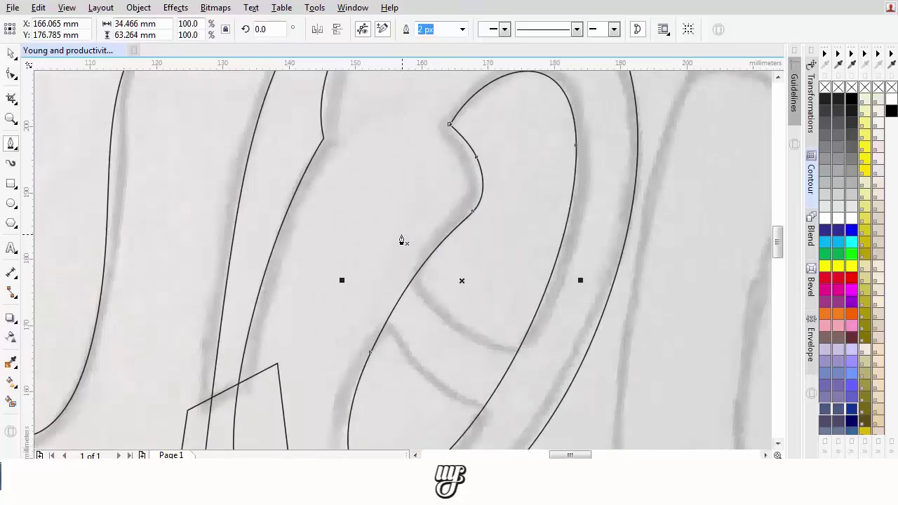
click(327, 162)
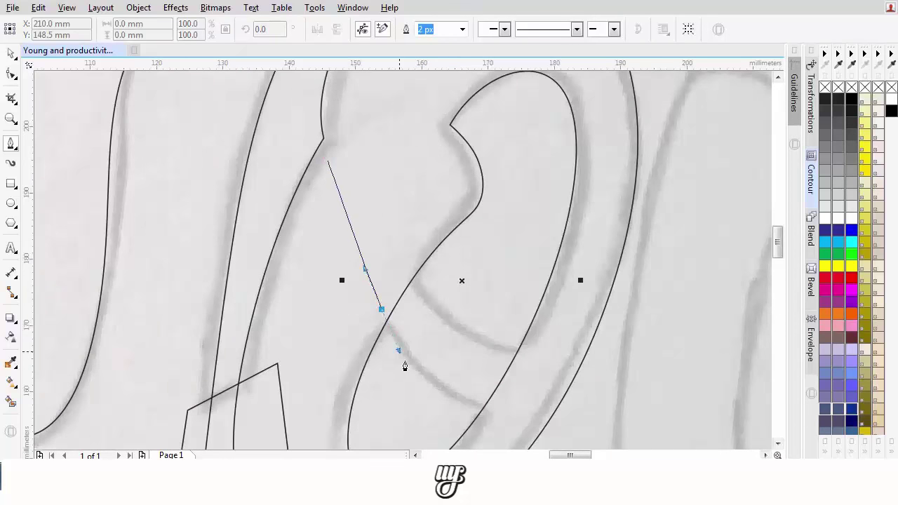
drag(405, 366, 427, 380)
drag(498, 411, 537, 353)
scroll(442, 338, up, 3)
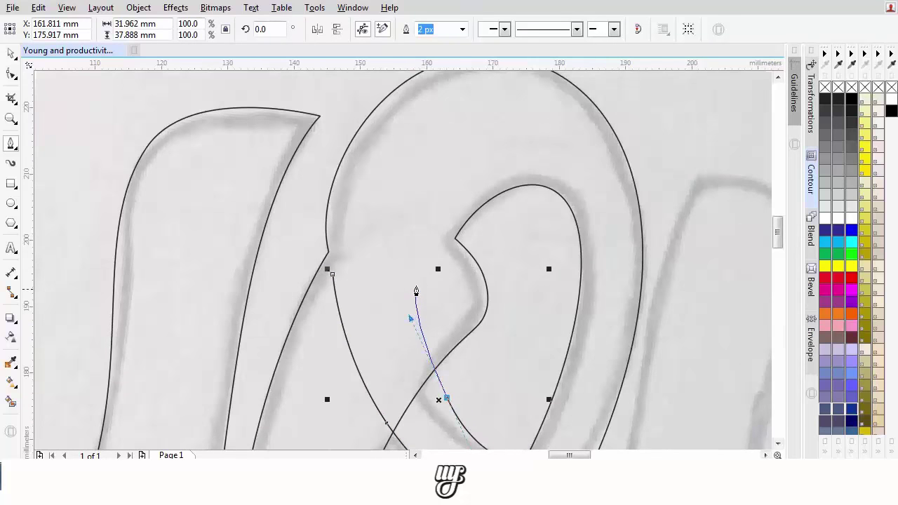
drag(421, 274, 401, 279)
click(333, 274)
Step: Select all the traced y and o shapes, fill them black and remove their outlines
scroll(336, 278, down, 3)
scroll(335, 279, up, 2)
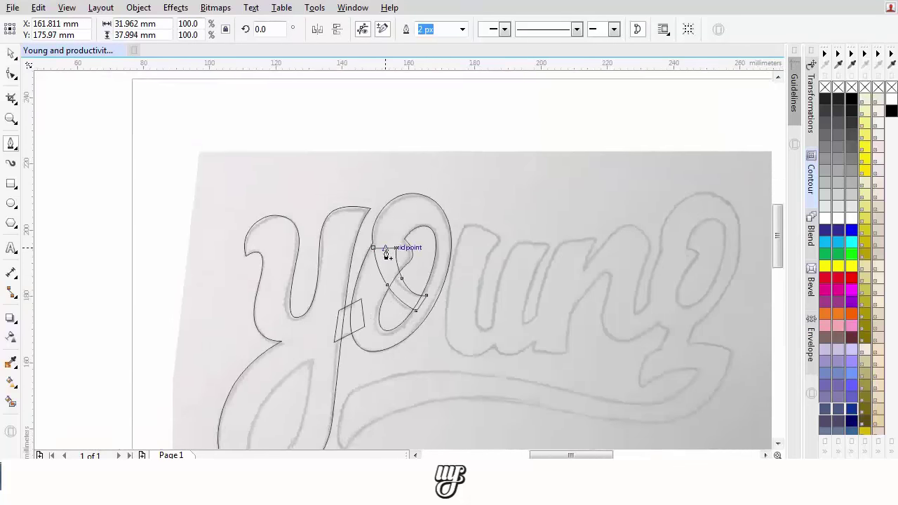
click(10, 54)
shift+click(430, 180)
shift+click(298, 280)
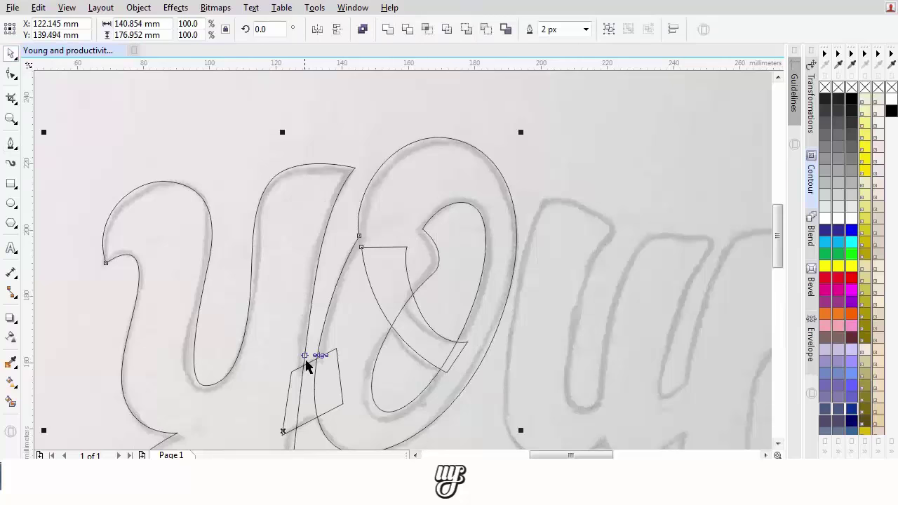
click(851, 99)
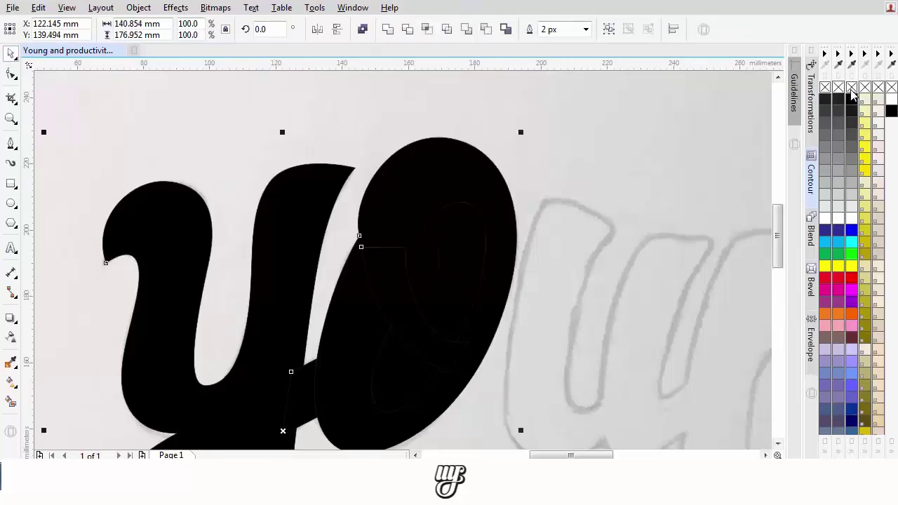
right_click(851, 87)
Step: Fill the o's inner outline white to preview the counter, and select the y's outline
click(504, 126)
click(458, 232)
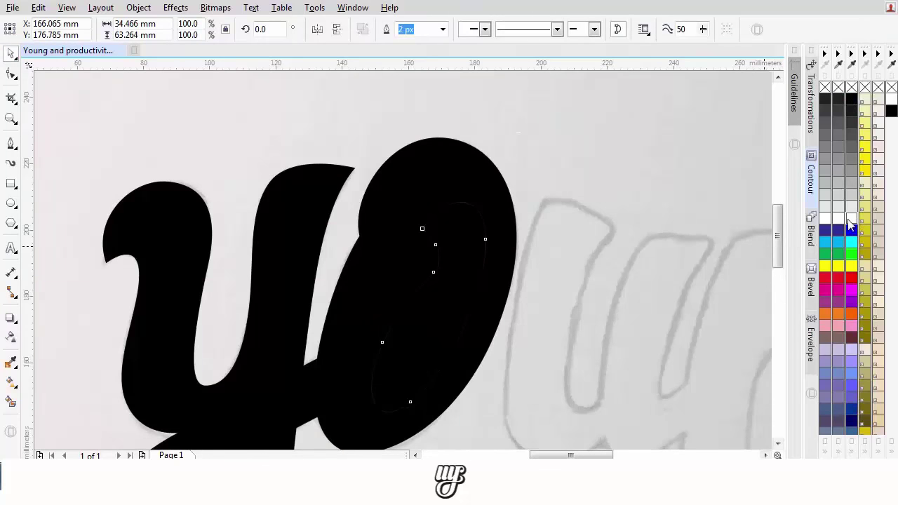
click(850, 220)
scroll(469, 226, down, 1)
drag(515, 280, 474, 182)
click(316, 224)
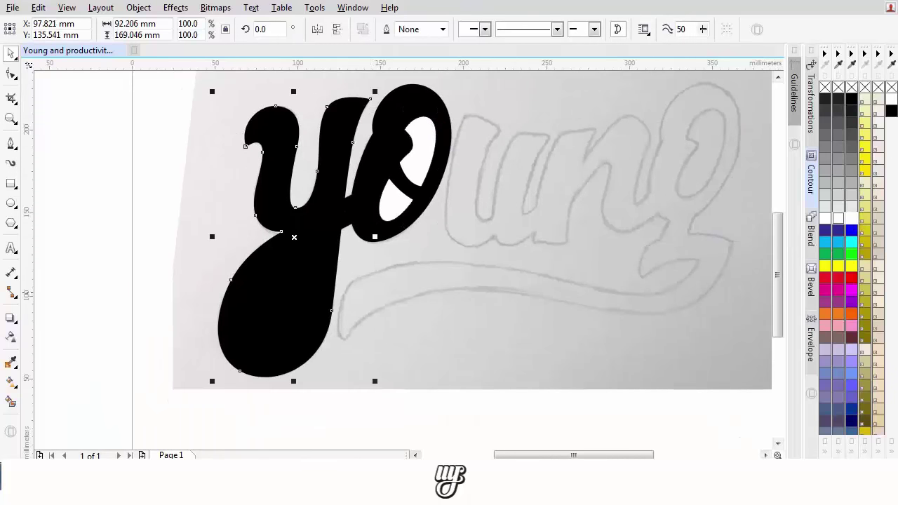
Step: Undo the trial black and white fills and the outline removal on the traced shapes
key(ctrl+z)
key(ctrl+z)
key(ctrl+z)
Step: Start the counter outline of the y's lower loop at its top point and trace the right side down
drag(278, 298, 312, 221)
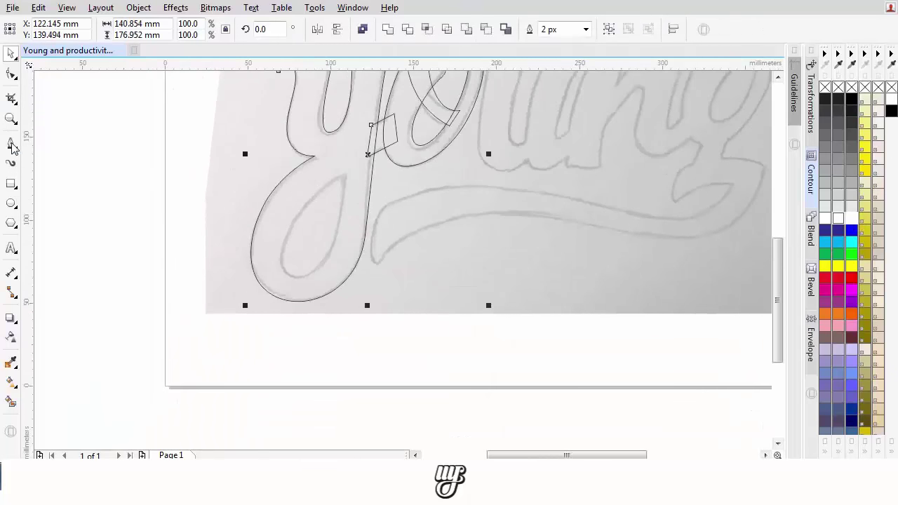
click(12, 145)
scroll(340, 151, up, 2)
click(347, 206)
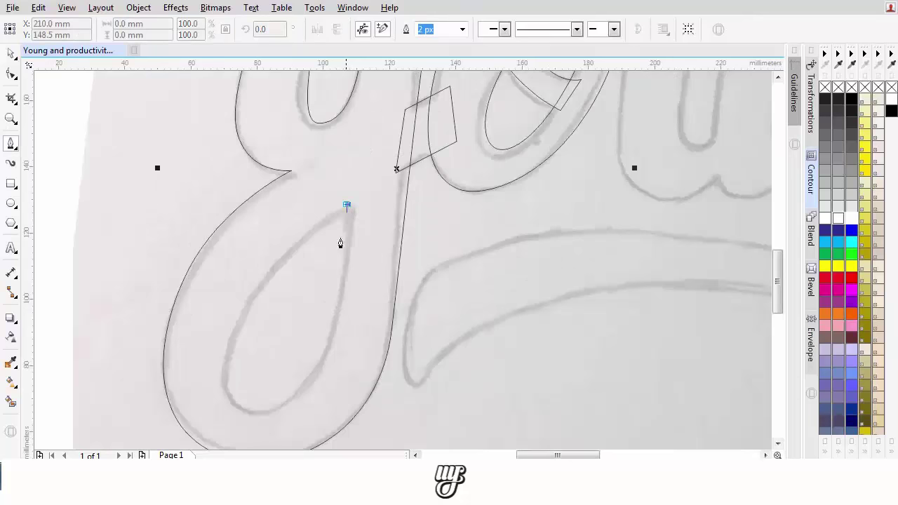
drag(321, 363, 296, 396)
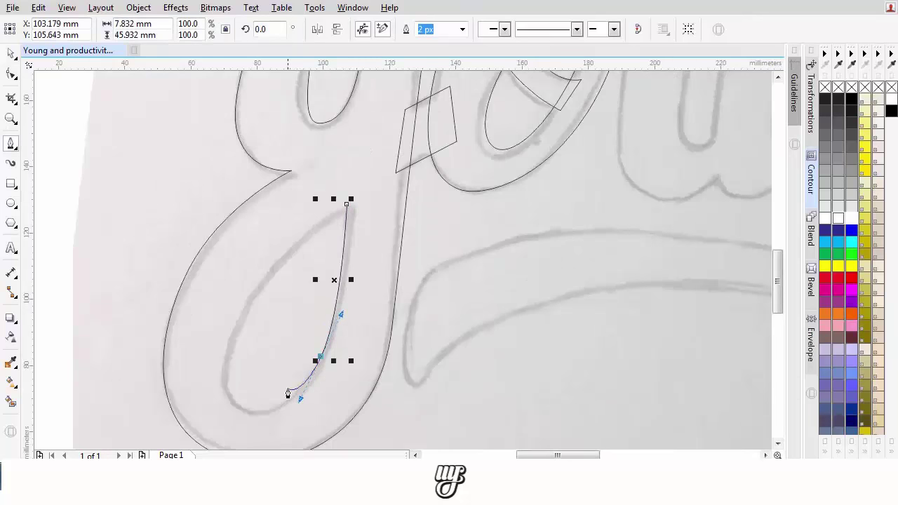
scroll(343, 358, up, 2)
drag(346, 346, 310, 333)
Step: Trace the loop counter's bottom and left side, closing the outline at its top point, about 35 × 62 mm overall
drag(298, 267, 263, 416)
click(336, 265)
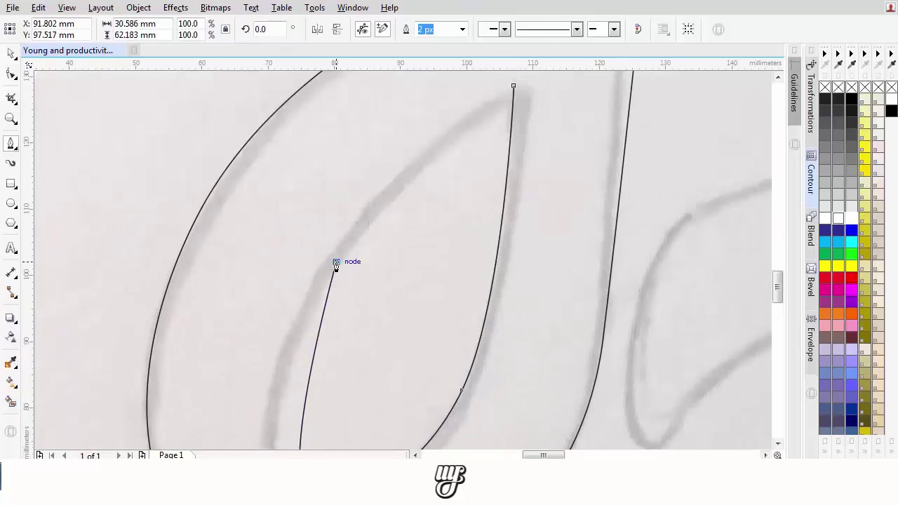
drag(336, 262, 411, 158)
click(513, 86)
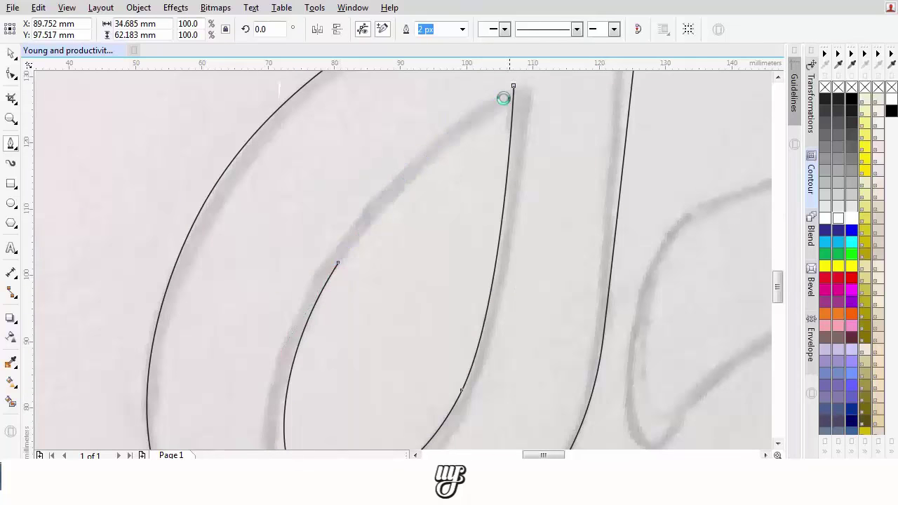
Step: Start the outline of the u's first stroke at its top-left corner and trace the left edge down about 45 mm
scroll(501, 246, down, 4)
drag(496, 261, 358, 325)
drag(486, 209, 456, 251)
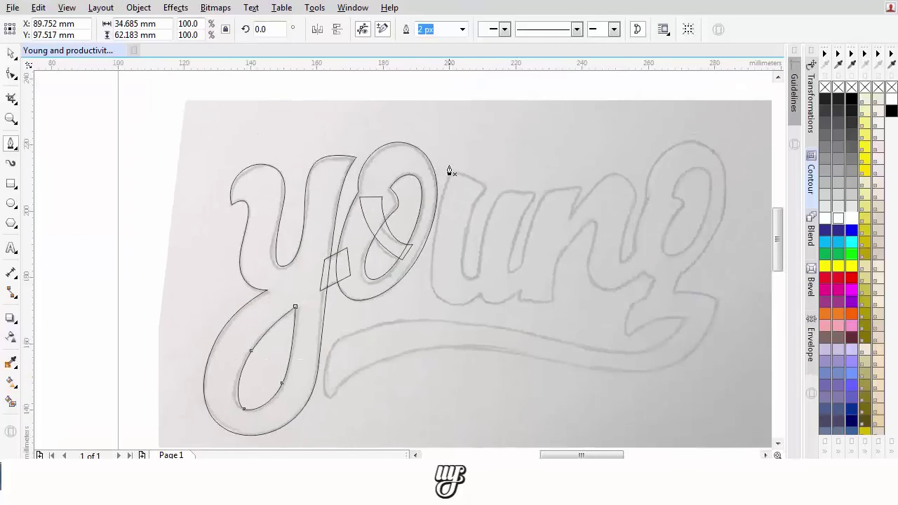
scroll(448, 171, up, 2)
click(452, 194)
drag(355, 429, 416, 232)
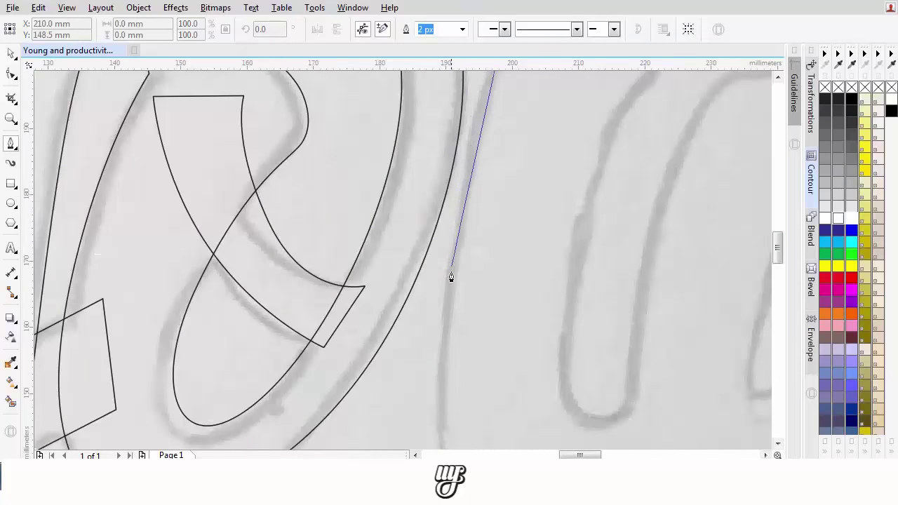
click(443, 286)
drag(422, 415, 423, 414)
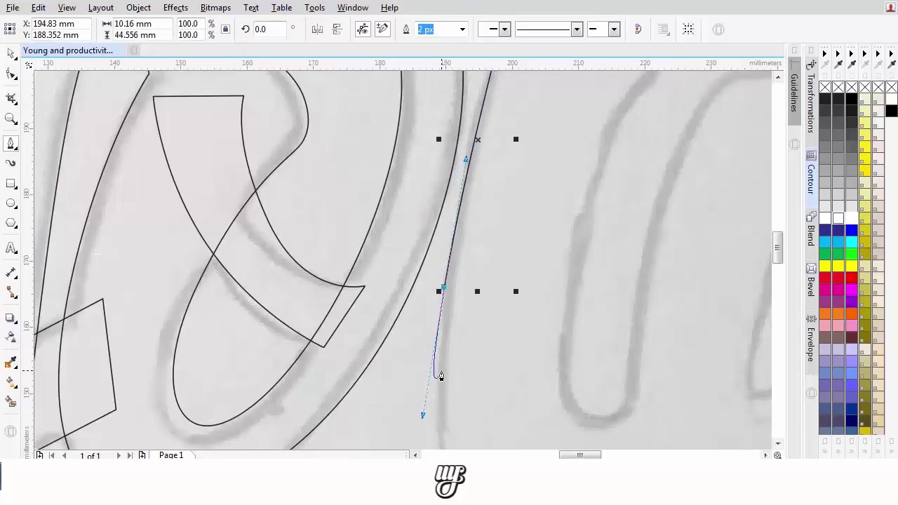
Step: Trace the stroke's outer bottom curve, cap its right end with a short straight edge, and trace back along the inner bottom curve
scroll(440, 373, down, 1)
drag(422, 335, 399, 223)
scroll(463, 352, up, 1)
drag(436, 321, 517, 337)
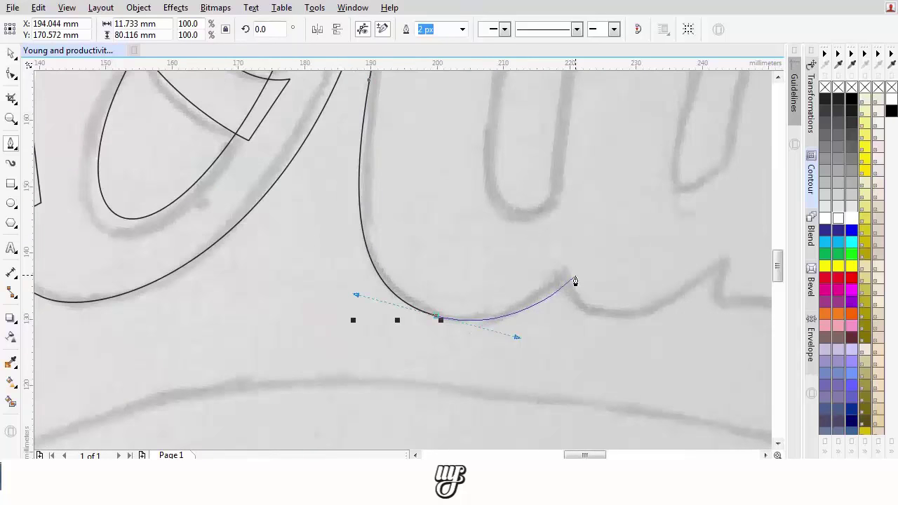
click(602, 255)
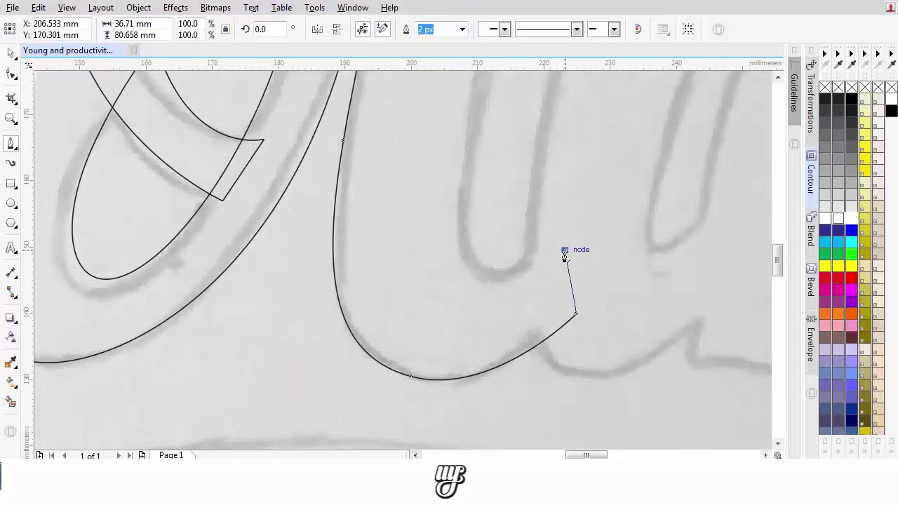
drag(455, 286, 456, 284)
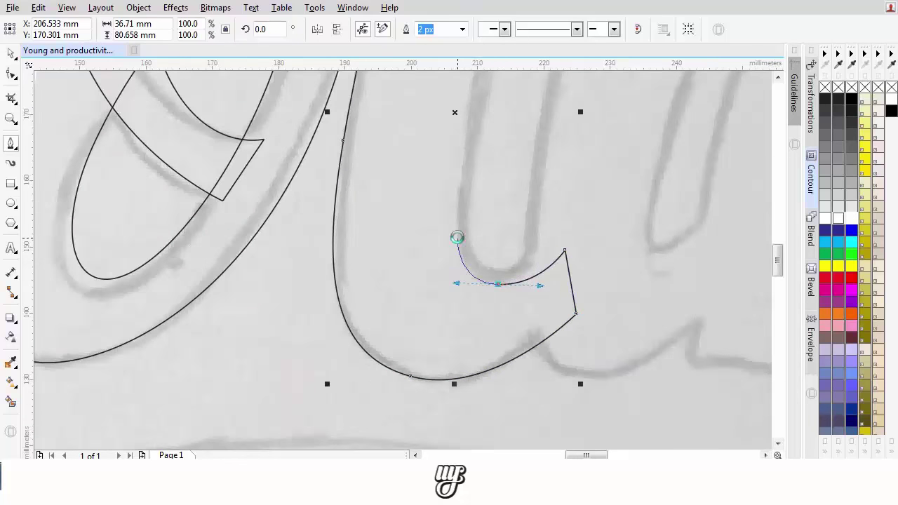
Step: Trace the stroke's right side, rounded tip and curved top, closing the outline at its top-left corner, about 37 × 81 mm overall
scroll(428, 304, down, 3)
scroll(449, 233, up, 3)
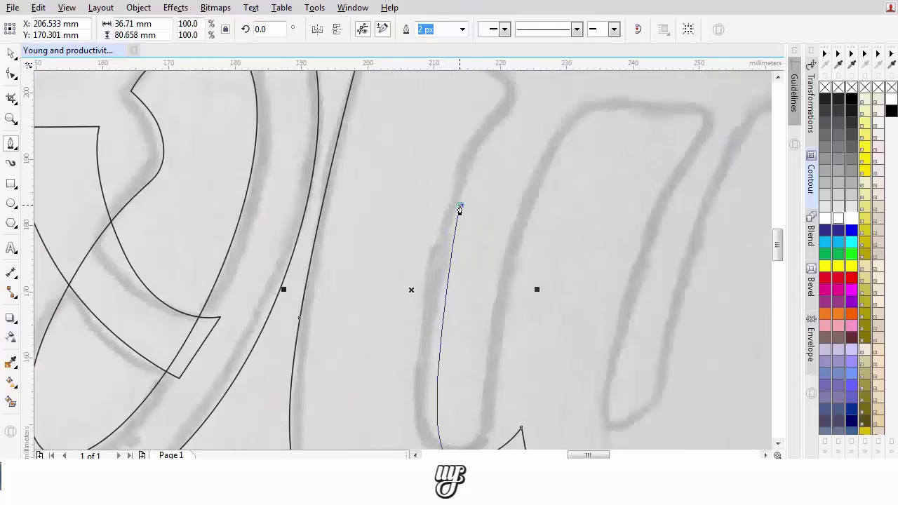
drag(459, 207, 475, 156)
scroll(441, 219, up, 2)
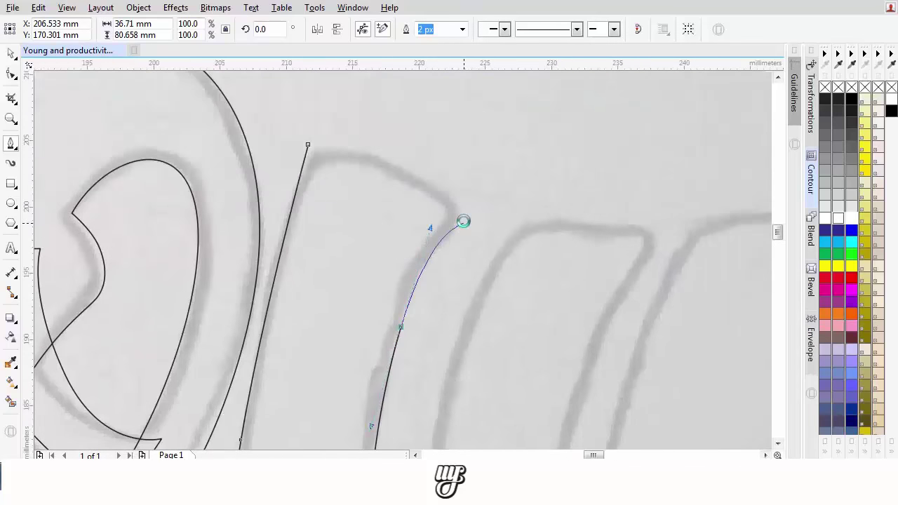
scroll(463, 221, up, 2)
drag(465, 214, 487, 213)
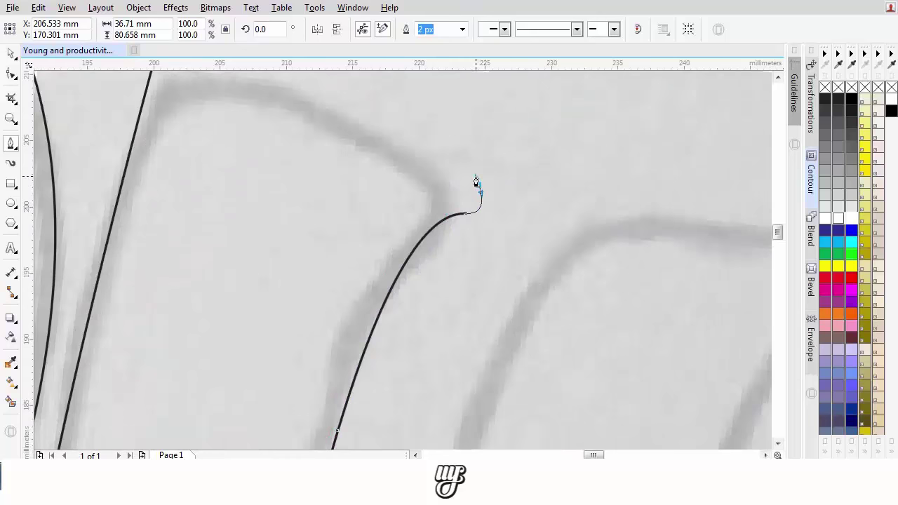
scroll(443, 182, down, 3)
scroll(447, 232, up, 3)
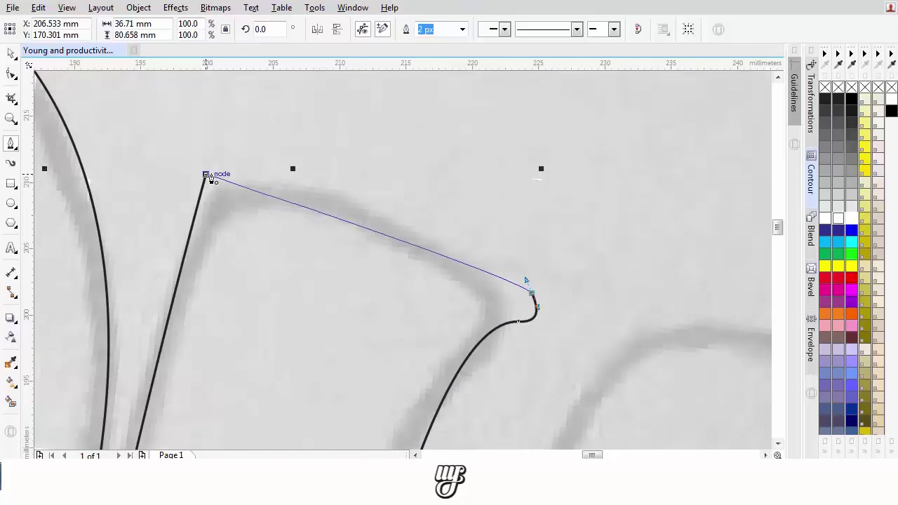
drag(206, 173, 367, 129)
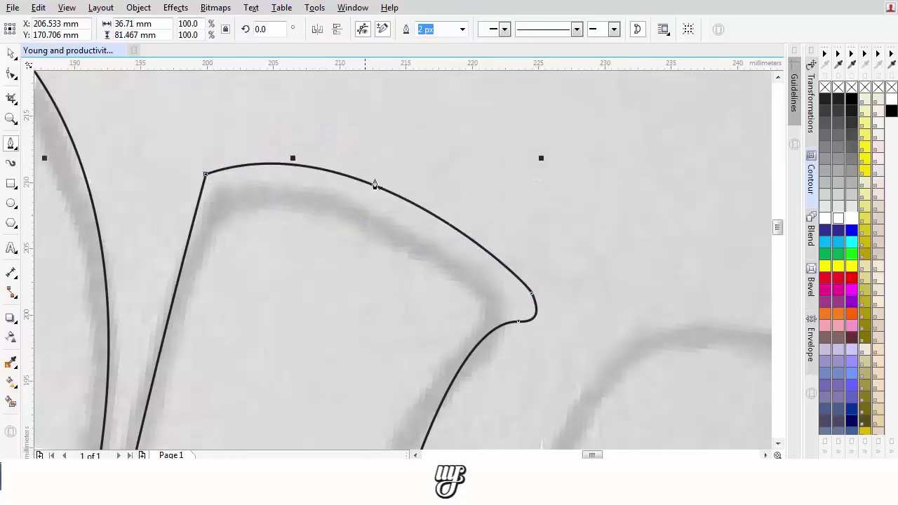
Step: Start the outline of the u's second stroke at its top-left corner and trace its left edge and outer bottom curve to the right end
scroll(421, 219, down, 3)
scroll(421, 219, up, 3)
click(462, 171)
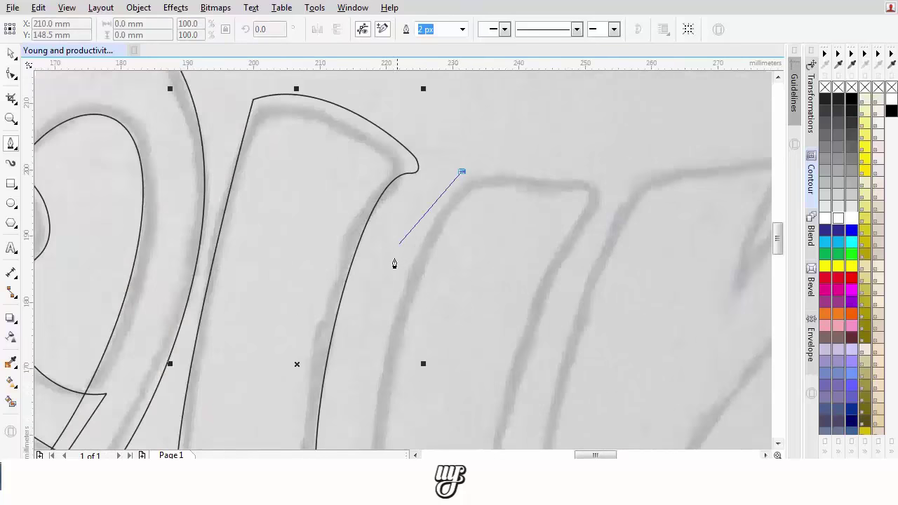
drag(422, 279, 439, 208)
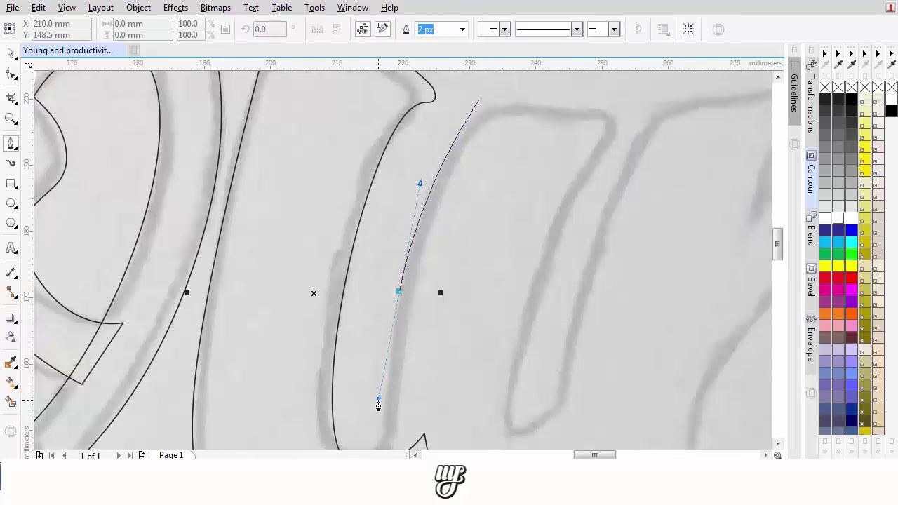
scroll(378, 406, down, 5)
drag(393, 301, 436, 341)
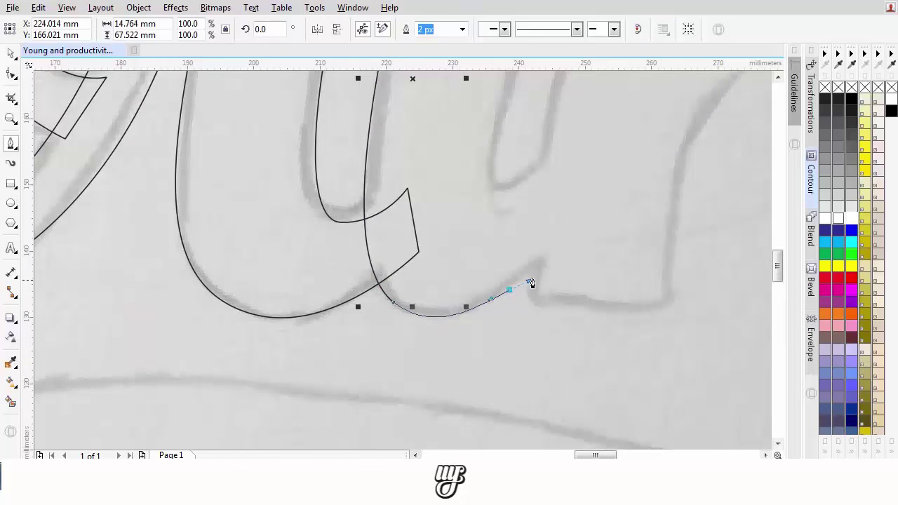
drag(535, 279, 573, 189)
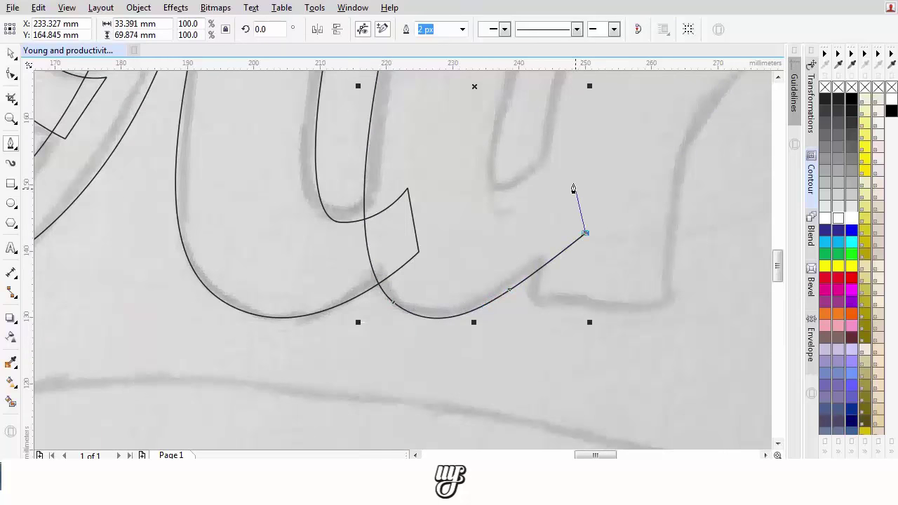
Step: Cap the second stroke's right end with a short straight edge and trace back along its inner bottom curve
scroll(511, 274, up, 2)
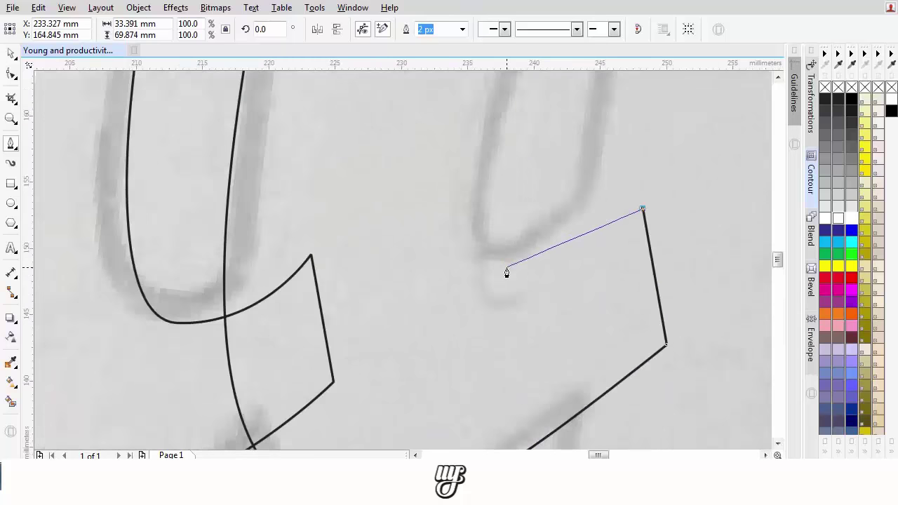
drag(506, 267, 459, 236)
scroll(461, 218, down, 2)
Step: Trace the second stroke's right side, tip and curved top, closing the outline at its top-left corner, about 38 × 71 mm overall
drag(459, 181, 429, 365)
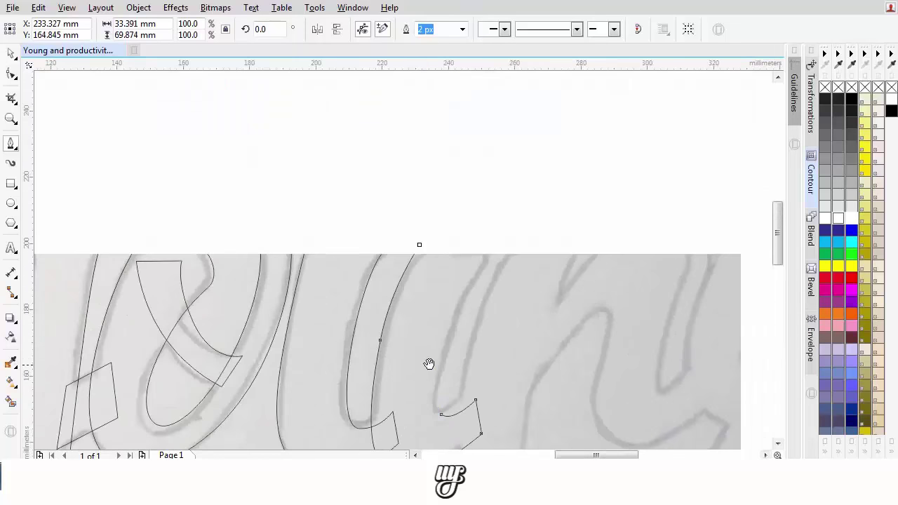
scroll(446, 306, up, 1)
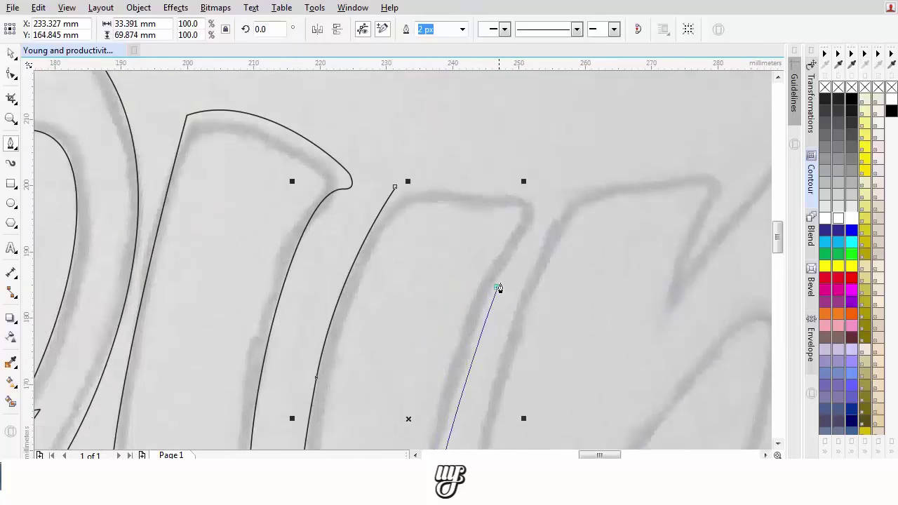
drag(499, 287, 580, 214)
scroll(539, 213, up, 2)
key(ctrl+z)
drag(256, 171, 414, 116)
scroll(421, 200, down, 3)
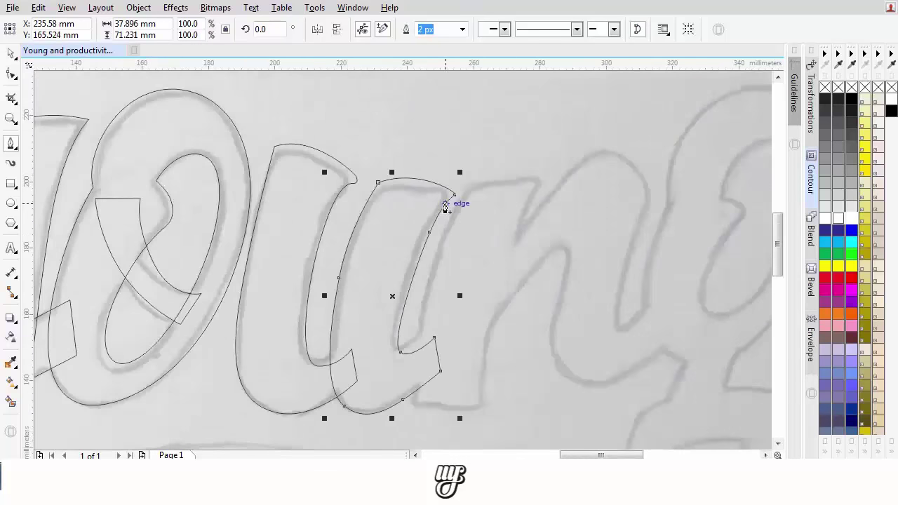
Step: Reshape the top-right tip of the u's second stroke into a rounded end by adjusting its node and curve handles
scroll(452, 201, up, 3)
click(11, 75)
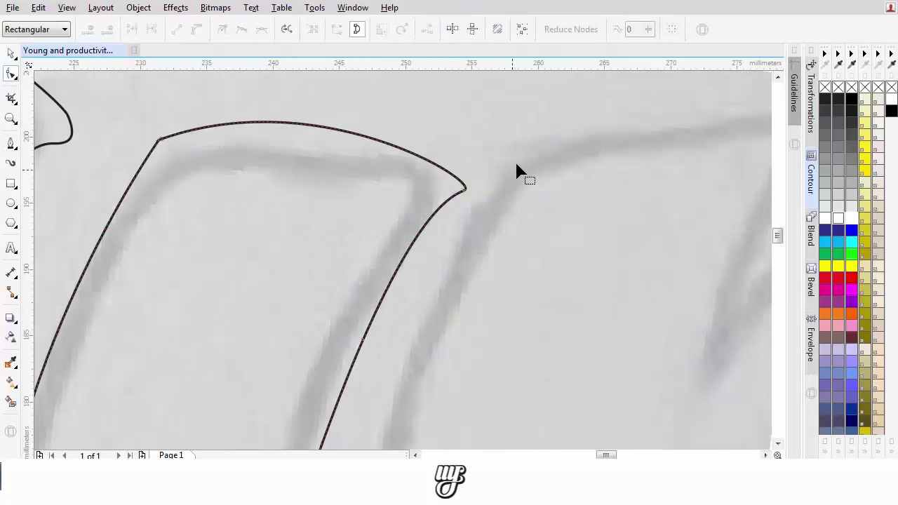
drag(477, 183, 477, 169)
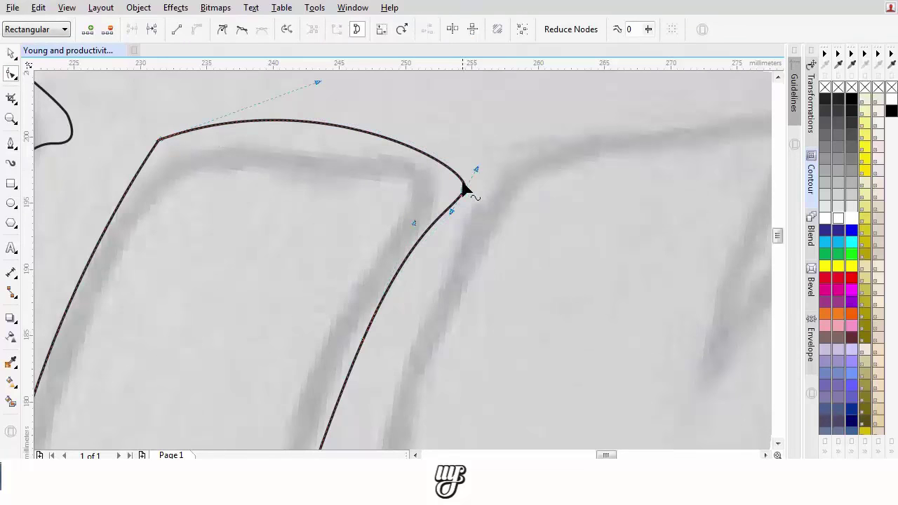
drag(451, 211, 468, 191)
drag(414, 224, 409, 194)
click(469, 198)
drag(469, 203, 464, 218)
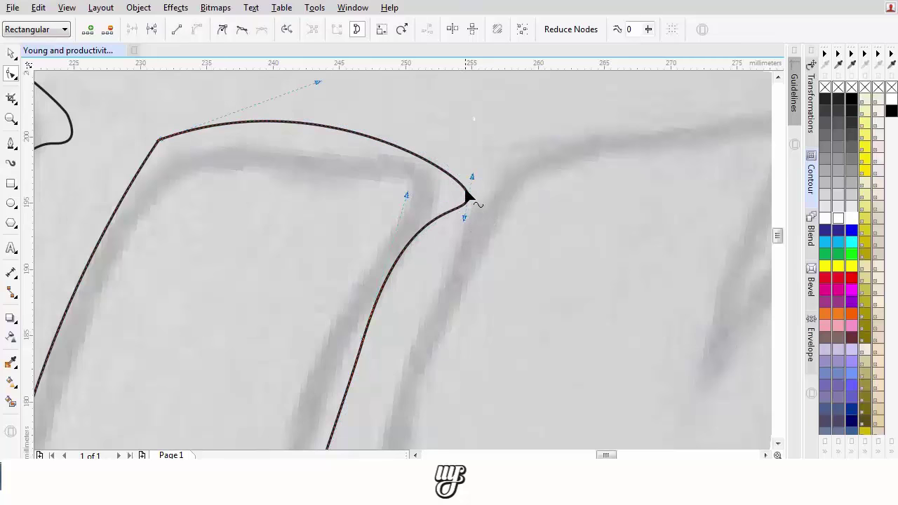
scroll(467, 228, down, 3)
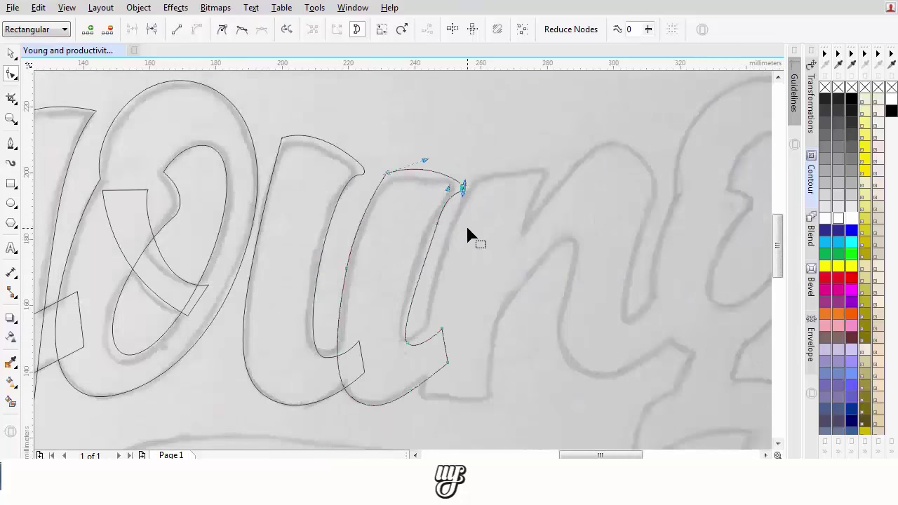
Step: Start a Pen outline at the top-left corner of the n's stem and trace its left edge down and its bottom edge across
click(15, 144)
scroll(479, 182, up, 1)
click(471, 165)
drag(425, 248, 487, 142)
drag(453, 252, 455, 153)
drag(454, 305, 462, 311)
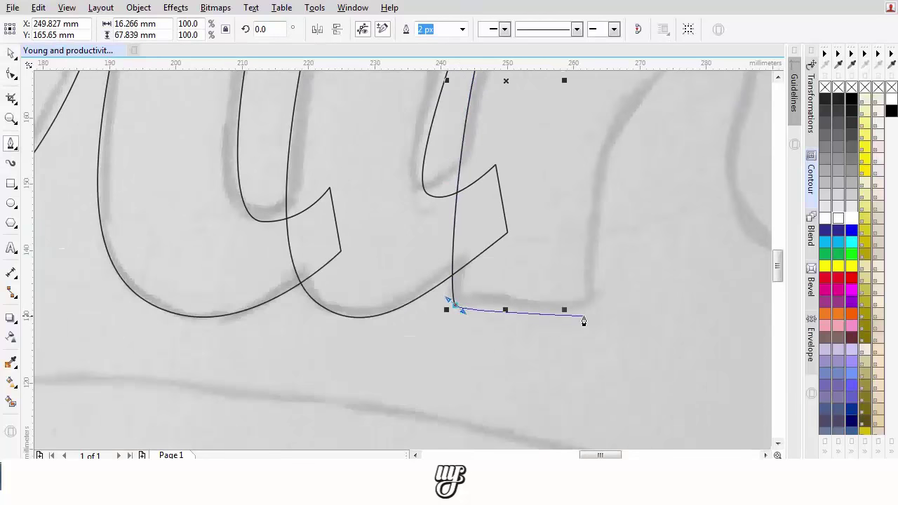
scroll(587, 267, down, 3)
scroll(576, 330, up, 3)
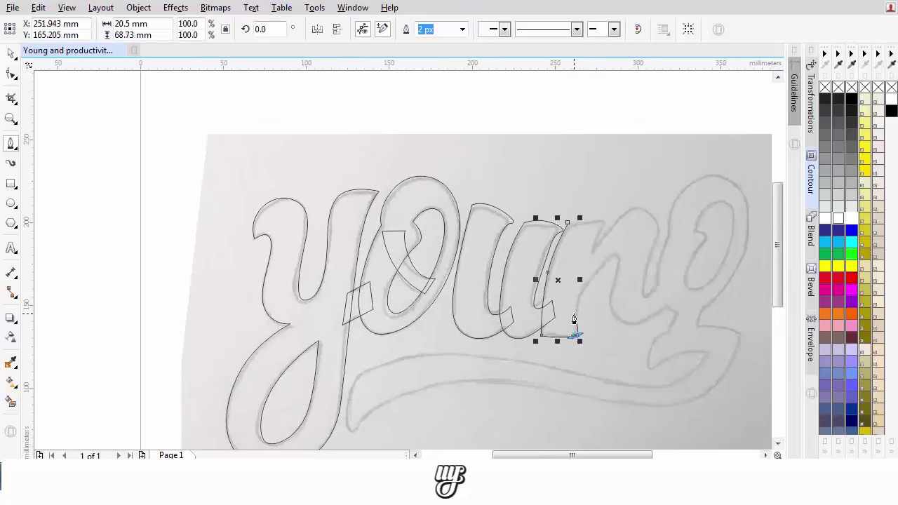
Step: Trace the stem's right side up to its rounded tip and back along the curved top, closing the outline at its top-left corner
drag(584, 237, 483, 374)
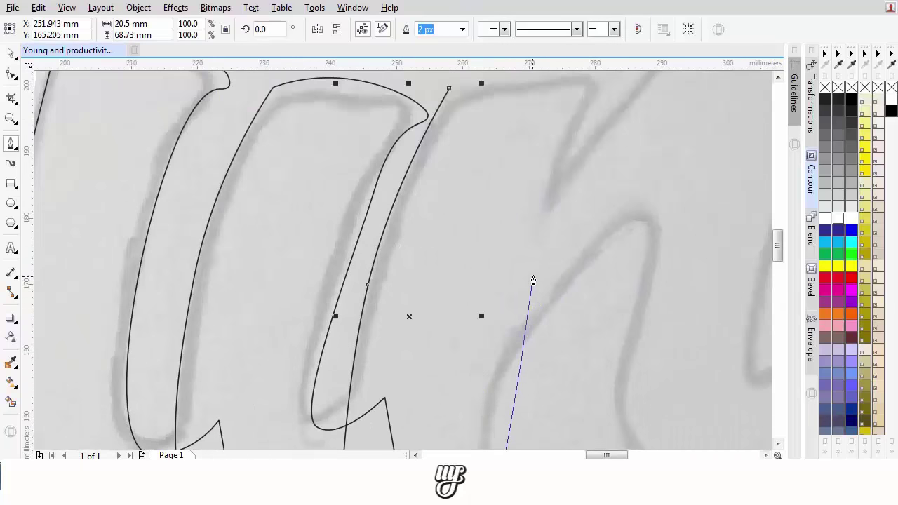
drag(532, 254, 588, 83)
drag(589, 114, 550, 215)
scroll(560, 193, up, 1)
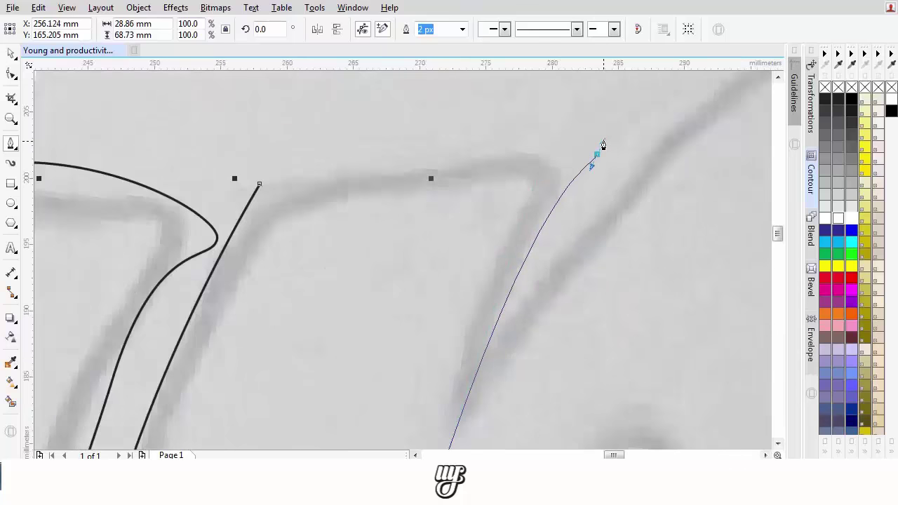
click(597, 152)
drag(260, 184, 326, 158)
scroll(430, 164, down, 3)
Step: Start the outline of the n's arched stroke at its left end beside the stem and trace over the arch to its right shoulder
scroll(354, 217, up, 2)
click(302, 275)
drag(401, 149, 467, 129)
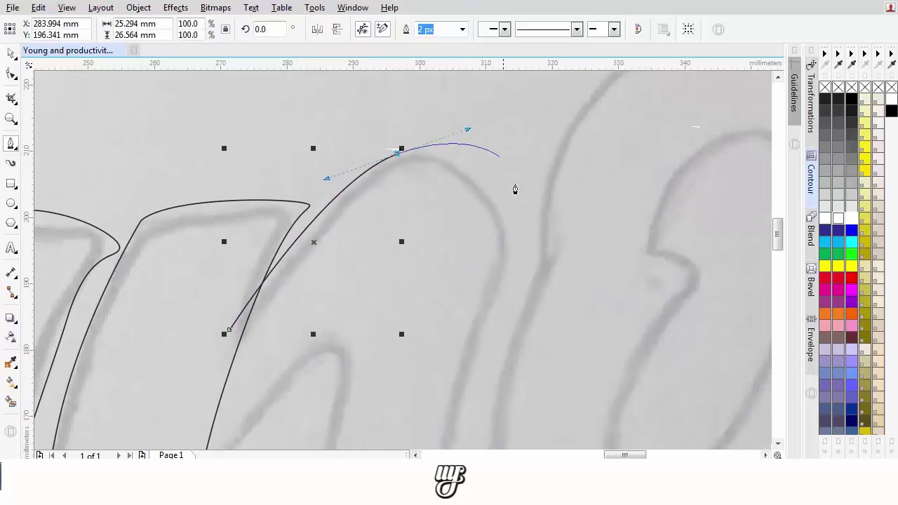
drag(521, 242, 510, 302)
Step: Trace the arched stroke's right side down, round its inner bottom bend, and cap the right end with a short straight edge
scroll(482, 310, down, 1)
scroll(497, 190, up, 2)
drag(483, 235, 472, 303)
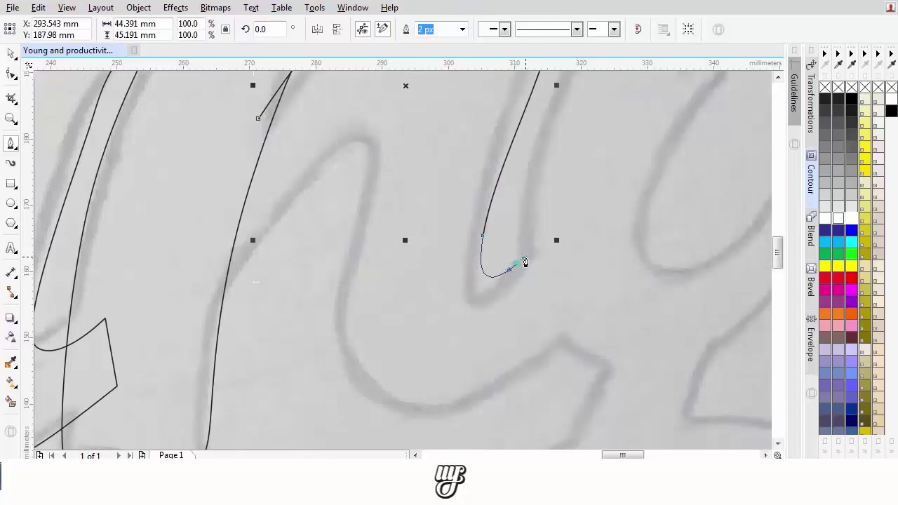
drag(525, 262, 545, 236)
click(558, 218)
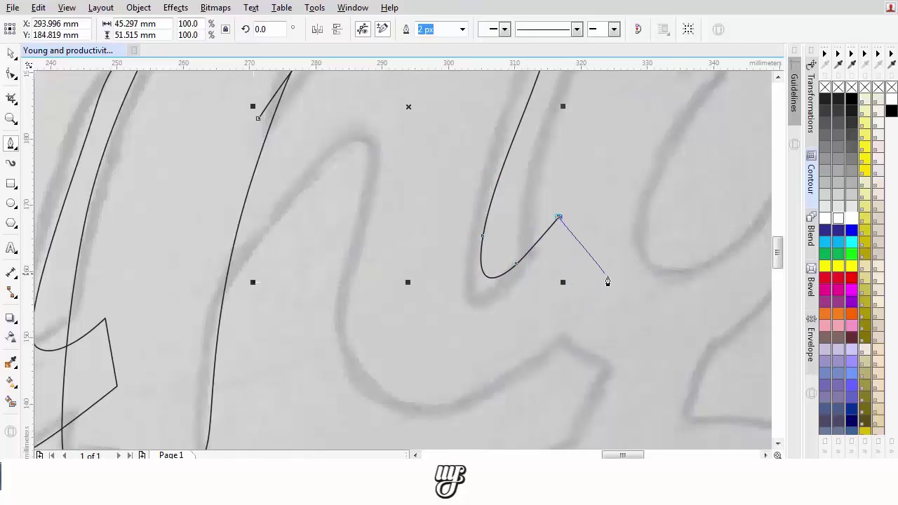
click(608, 277)
Step: Trace the arched stroke's outer bottom curve, left side and arch underside back across the stem, closing the outline at about 60 × 71 mm
drag(411, 423, 352, 427)
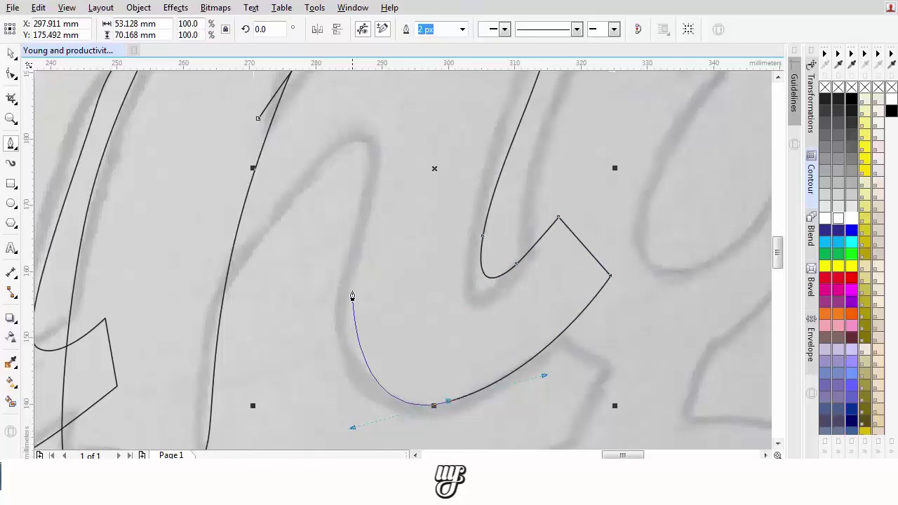
drag(340, 286, 363, 207)
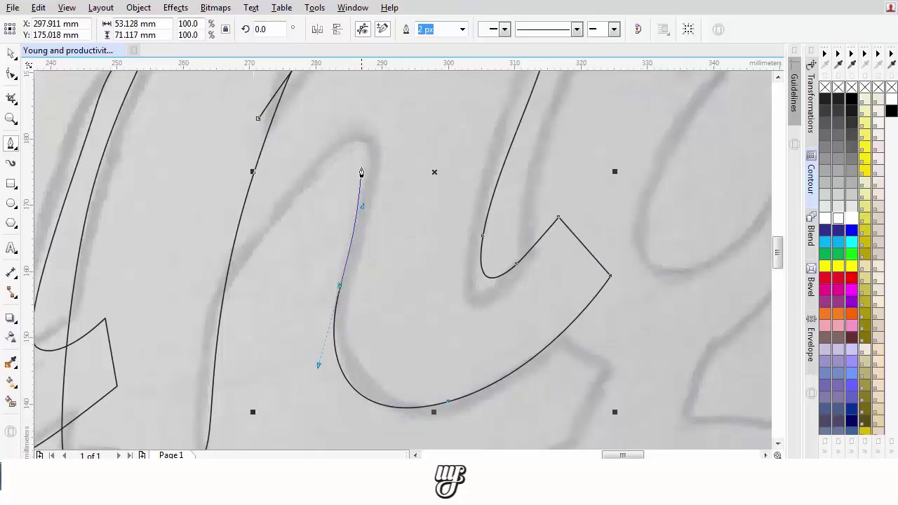
drag(361, 174, 372, 253)
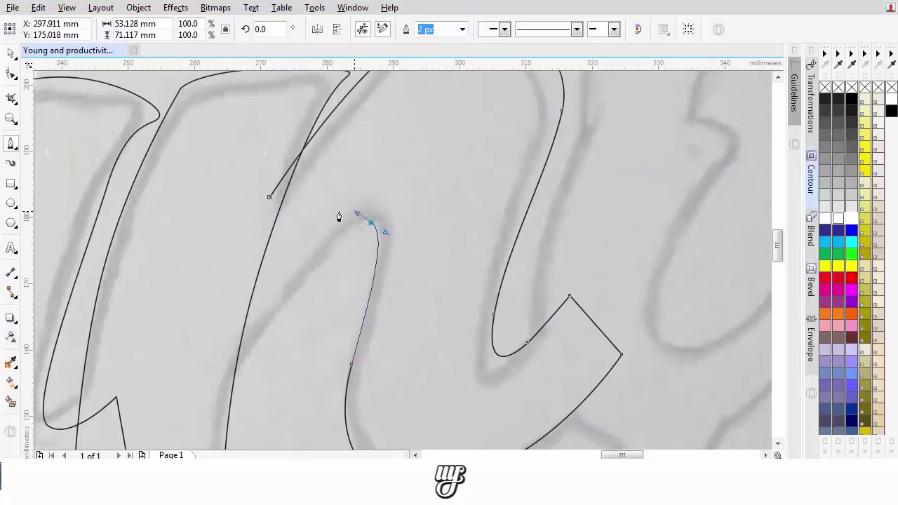
click(271, 320)
click(223, 388)
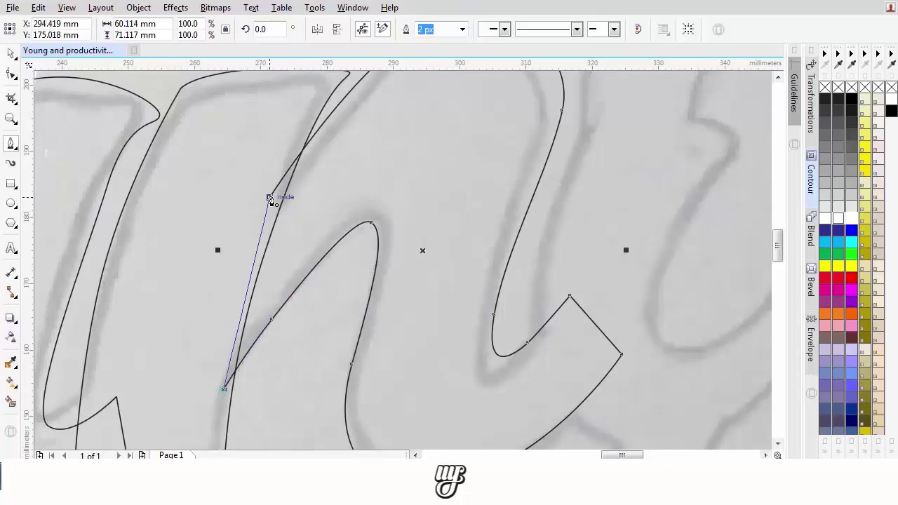
click(270, 199)
scroll(412, 253, down, 3)
Step: Start the outline of the g's outer bowl at its left notch and trace over the top and down the right side
scroll(312, 217, up, 3)
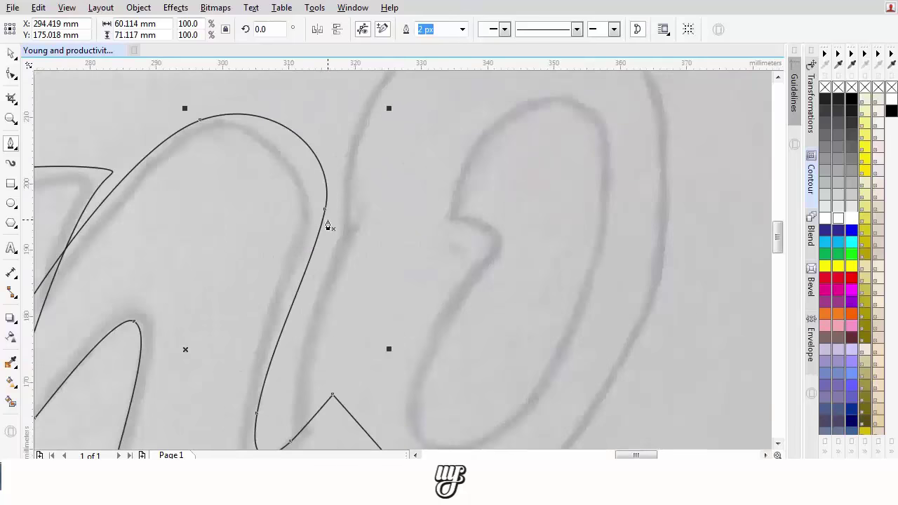
scroll(327, 224, down, 3)
scroll(393, 235, up, 4)
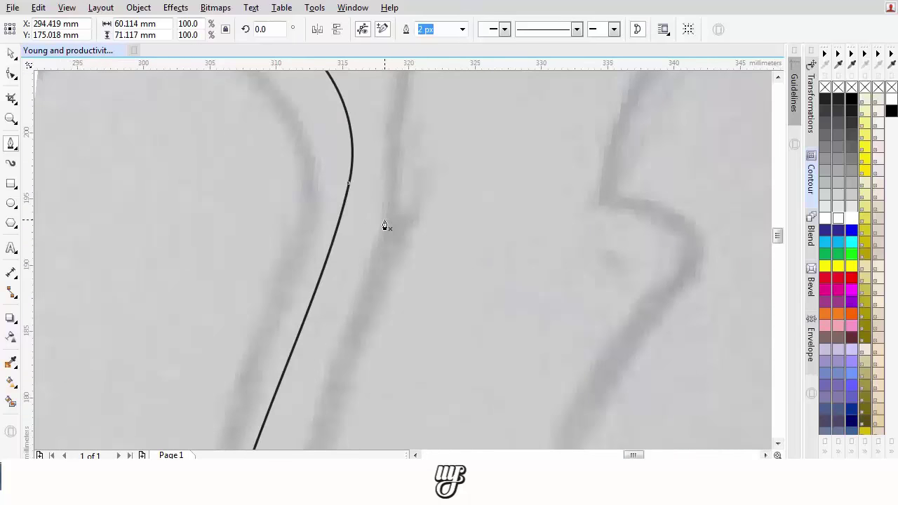
click(384, 220)
scroll(384, 196, down, 2)
scroll(385, 230, up, 1)
drag(458, 182, 567, 111)
drag(606, 210, 467, 100)
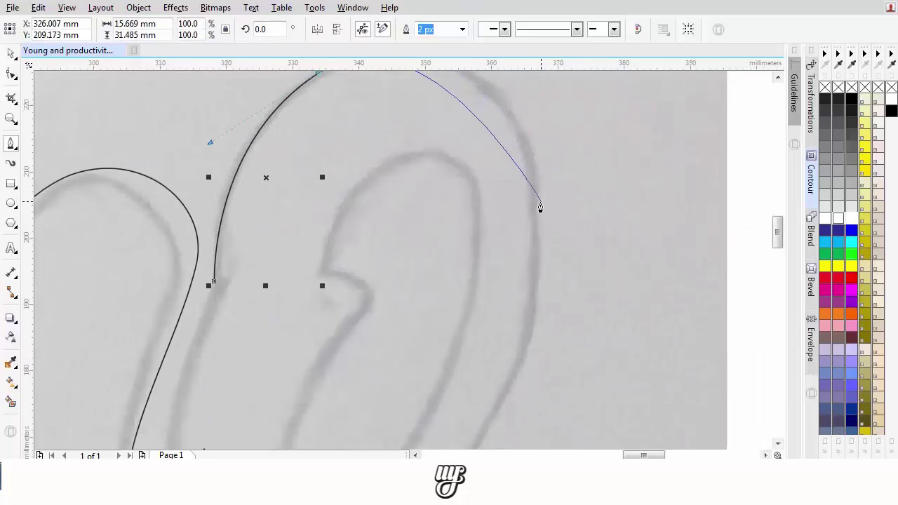
mouse_move(539, 205)
mouse_down()
mouse_move(553, 239)
mouse_move(557, 335)
mouse_move(538, 324)
mouse_move(405, 409)
mouse_up()
Step: Trace the outer bowl's bottom and left side, closing the outline at the left notch, about 57 × 84 mm overall
scroll(538, 323, down, 2)
scroll(516, 259, up, 2)
scroll(401, 337, down, 3)
scroll(395, 369, up, 3)
drag(364, 352, 316, 262)
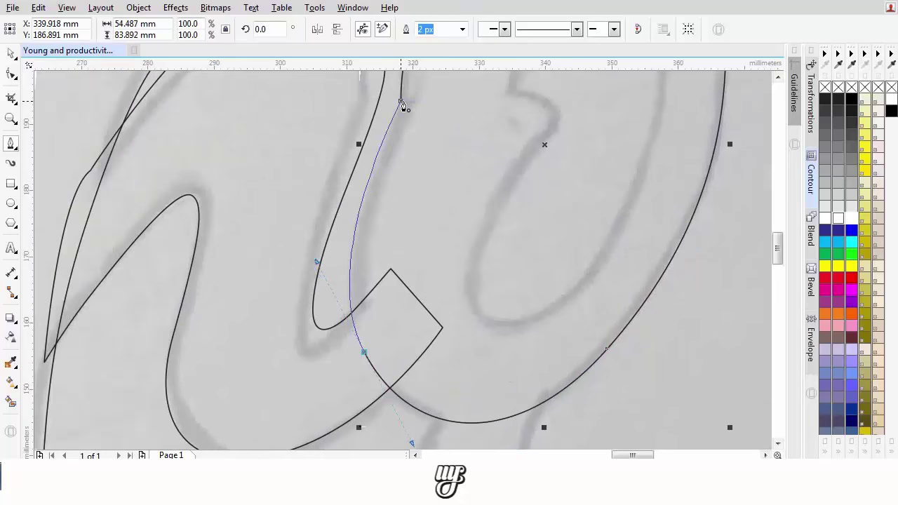
click(402, 105)
scroll(451, 200, down, 3)
Step: Start the outline of the g's counter at its left notch and trace the short curve to the inner tip, about 8 × 6 mm
scroll(460, 206, up, 5)
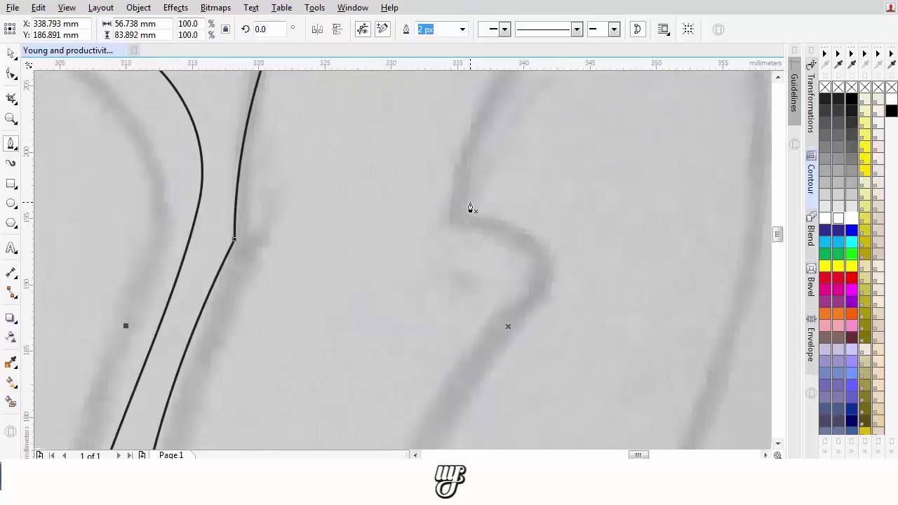
click(472, 210)
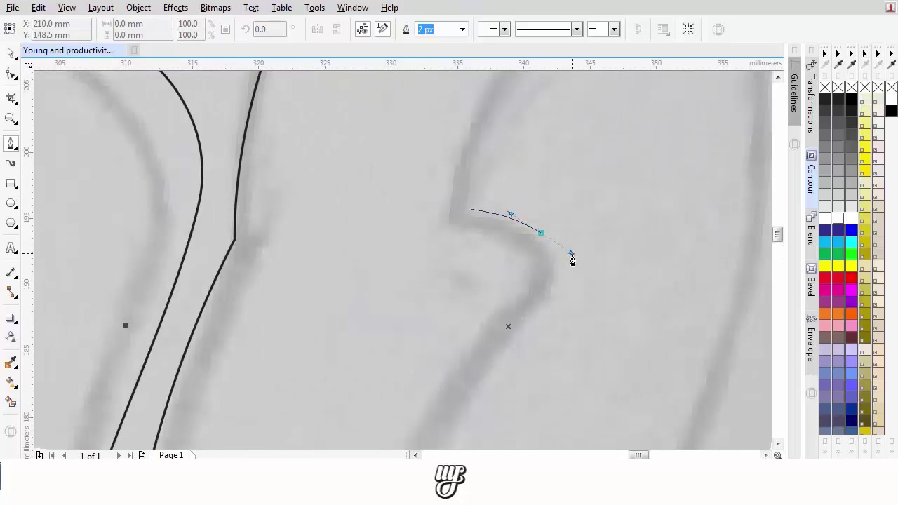
drag(572, 260, 572, 261)
click(564, 293)
scroll(564, 294, down, 3)
scroll(525, 306, up, 2)
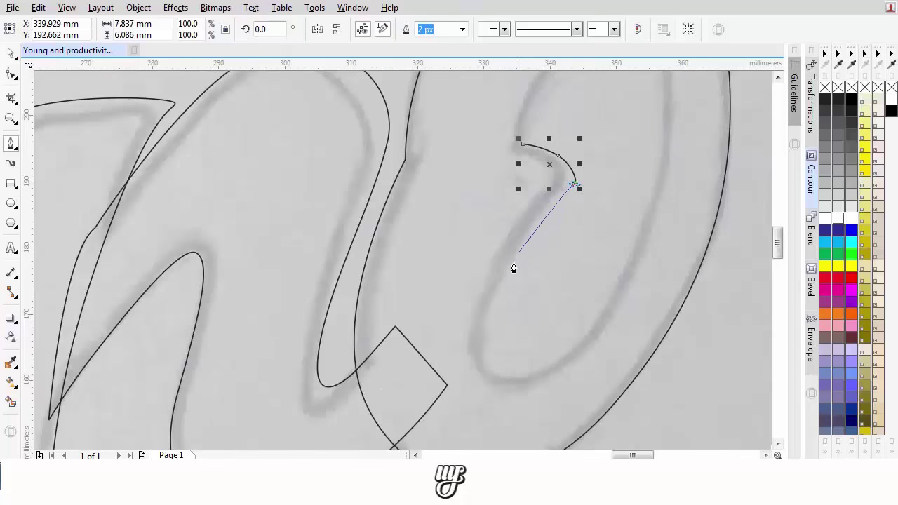
drag(481, 337, 481, 339)
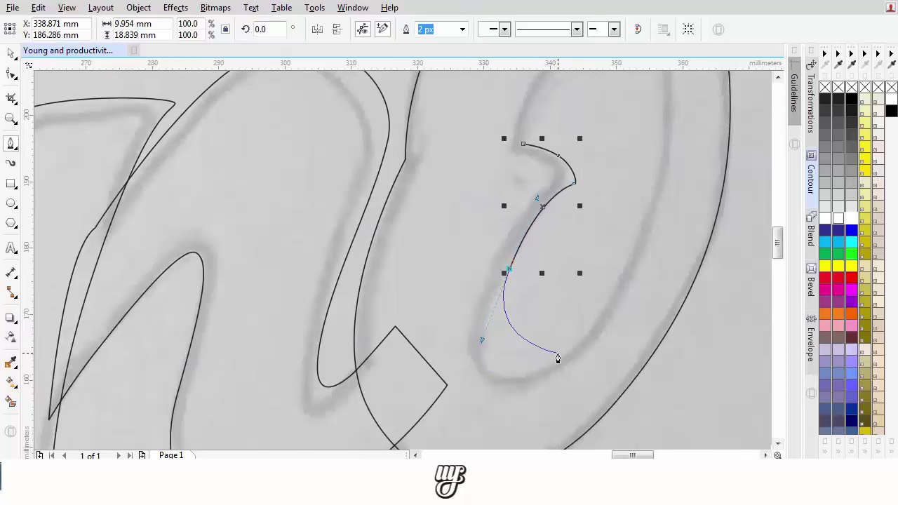
drag(577, 349, 647, 296)
key(ctrl+z)
key(ctrl+z)
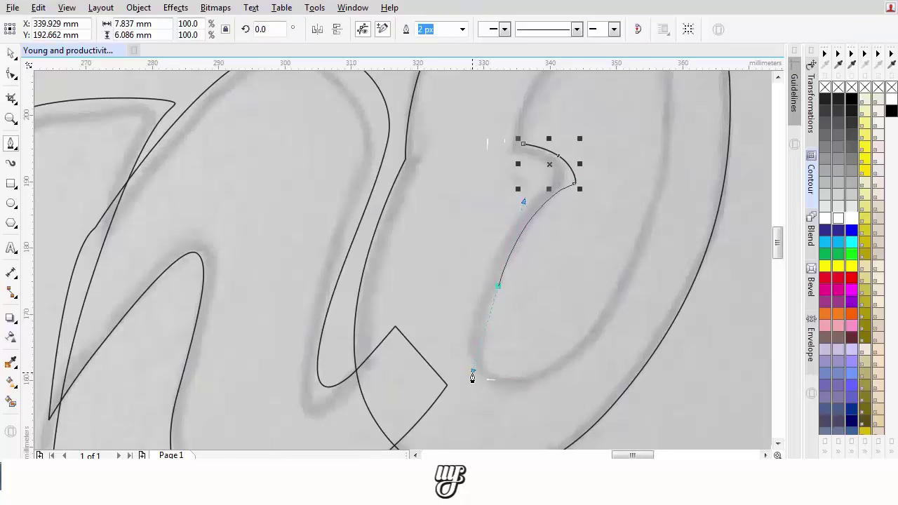
Step: Trace the counter's left side, bottom, right side and top, closing the outline at its left notch, about 27 × 52 mm overall
drag(472, 377, 470, 357)
drag(626, 298, 646, 271)
drag(661, 123, 635, 319)
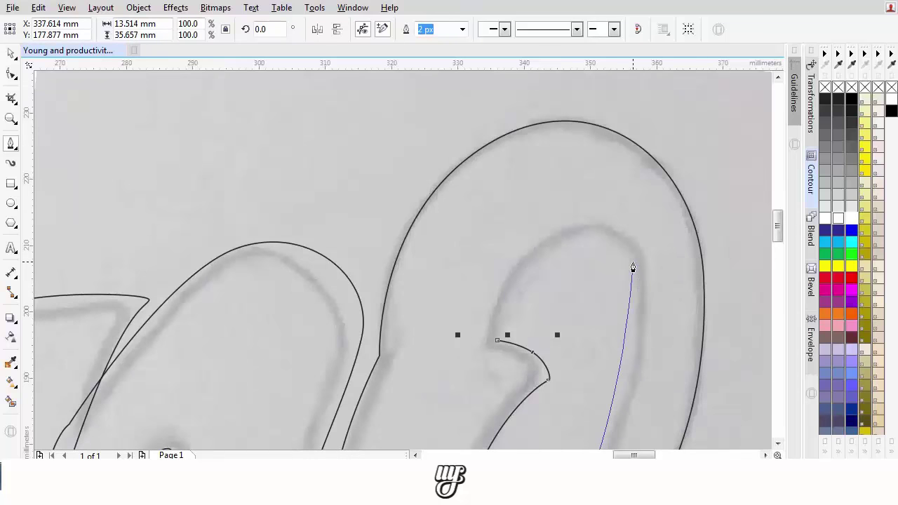
drag(638, 260, 618, 220)
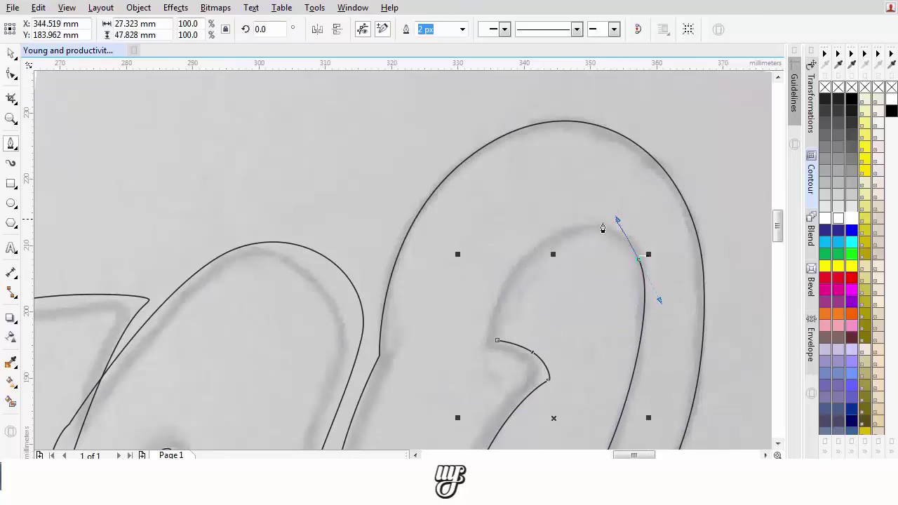
drag(494, 339, 511, 219)
scroll(547, 217, down, 3)
scroll(543, 278, up, 5)
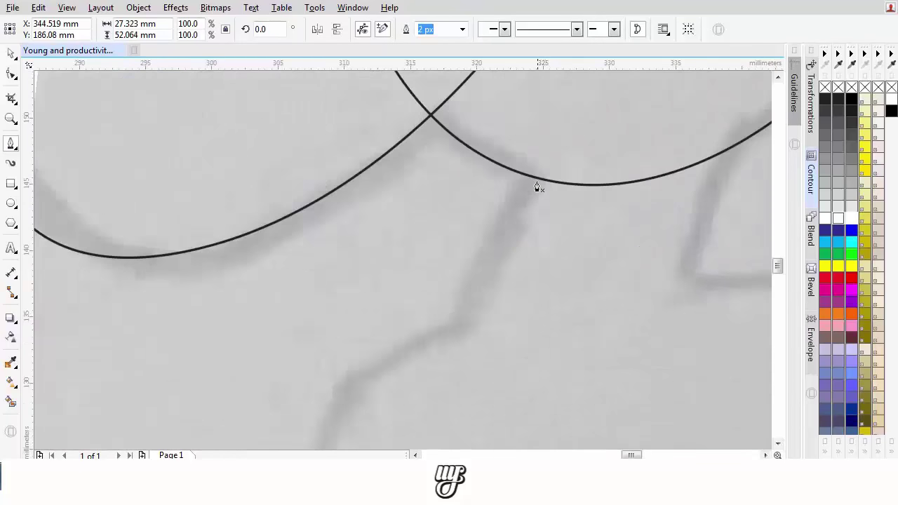
Step: Trace the short neck linking the g's bowl to its tail as a closed four-sided outline, about 22 × 22 mm
click(528, 144)
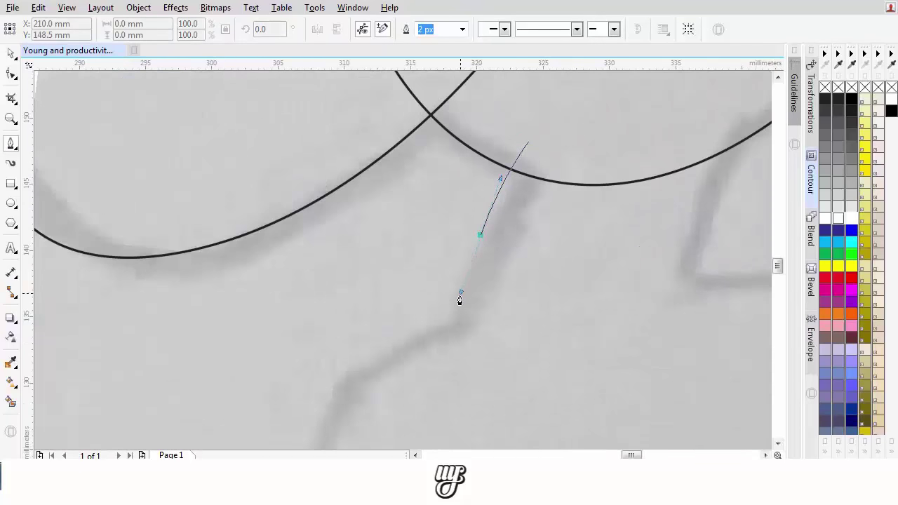
drag(461, 301, 450, 359)
click(452, 394)
drag(608, 370, 515, 386)
click(579, 391)
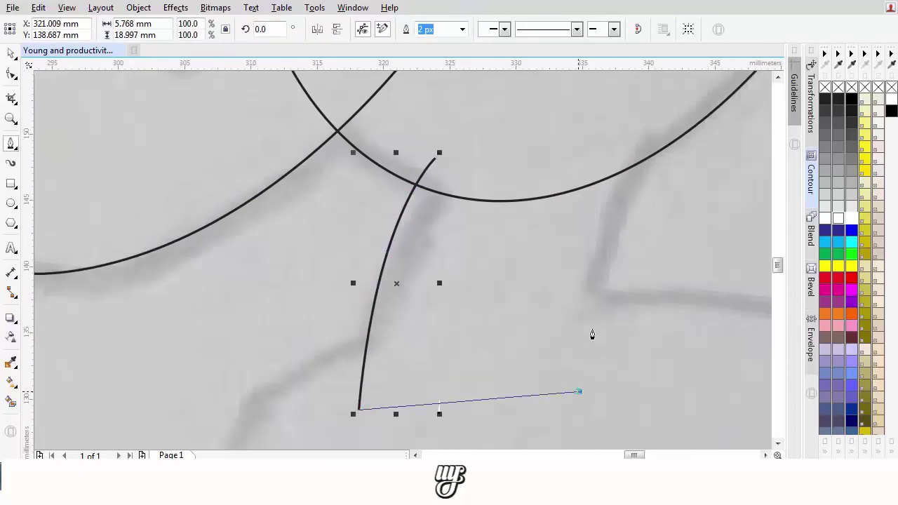
drag(610, 187, 629, 140)
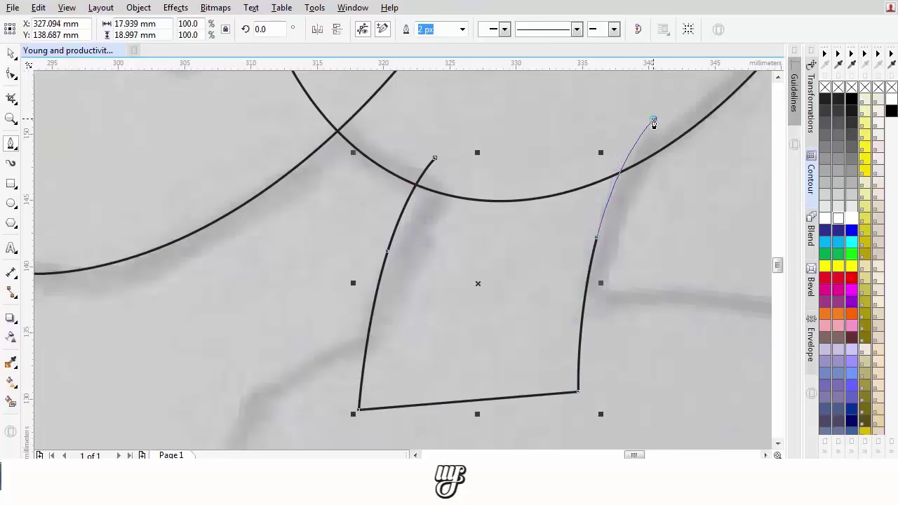
click(653, 120)
click(434, 158)
key(ctrl+z)
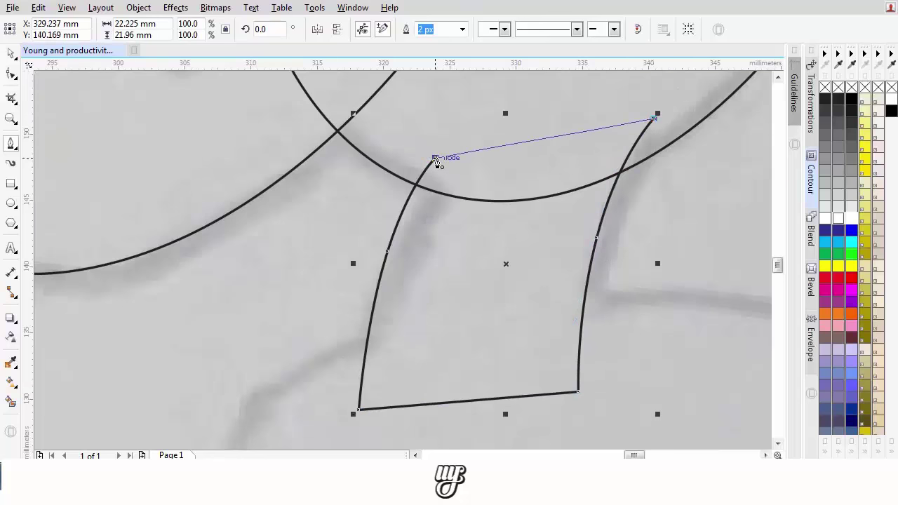
click(434, 158)
Step: Start the outline of the g's lower arm at its left tip, tracing up the left side to the middle of the upper edge
scroll(423, 243, down, 3)
scroll(406, 286, up, 3)
click(365, 406)
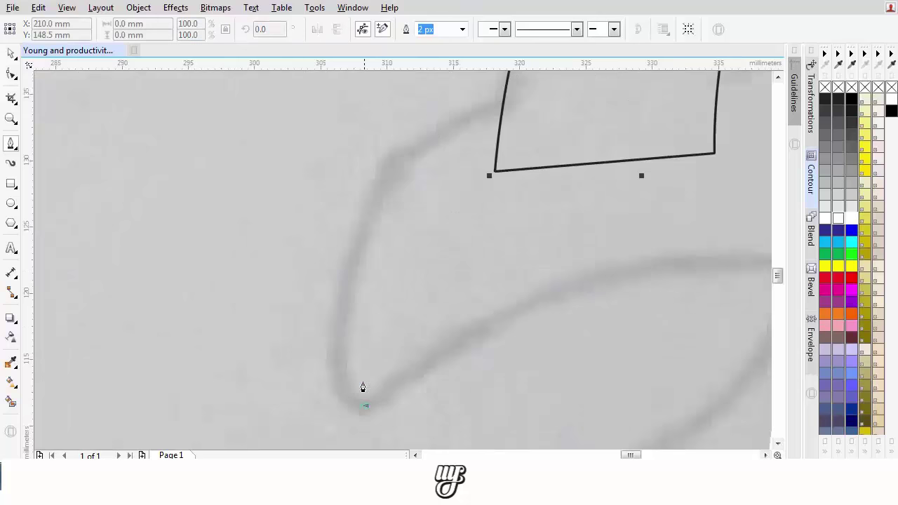
drag(383, 173, 384, 171)
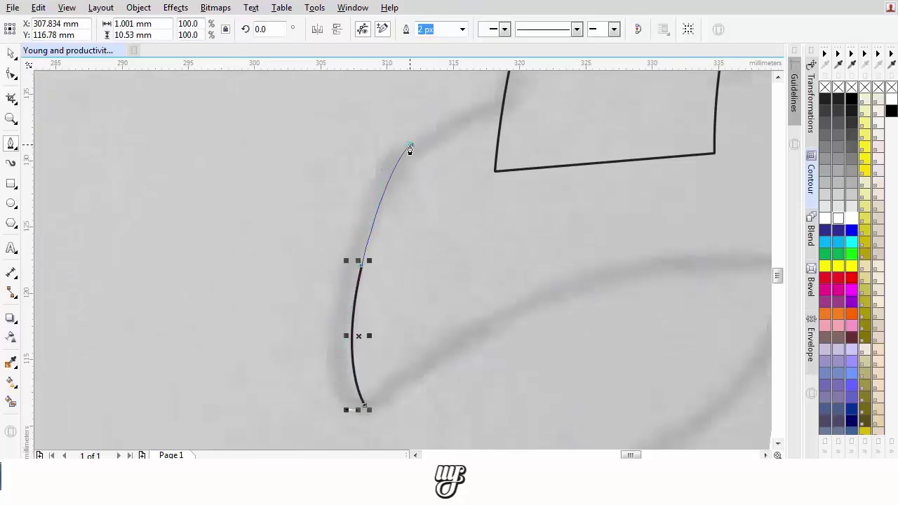
click(409, 145)
scroll(456, 135, down, 2)
scroll(494, 186, up, 2)
drag(475, 118, 675, 113)
Step: Trace the rest of the lower arm's upper edge, its right end and arched underside, closing the outline, about 55 × 26 mm
scroll(656, 155, down, 2)
drag(723, 160, 585, 159)
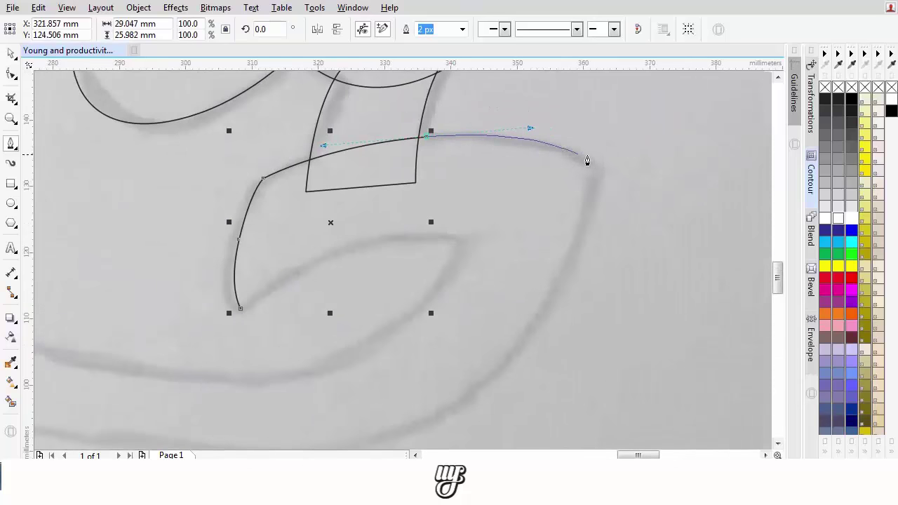
click(600, 164)
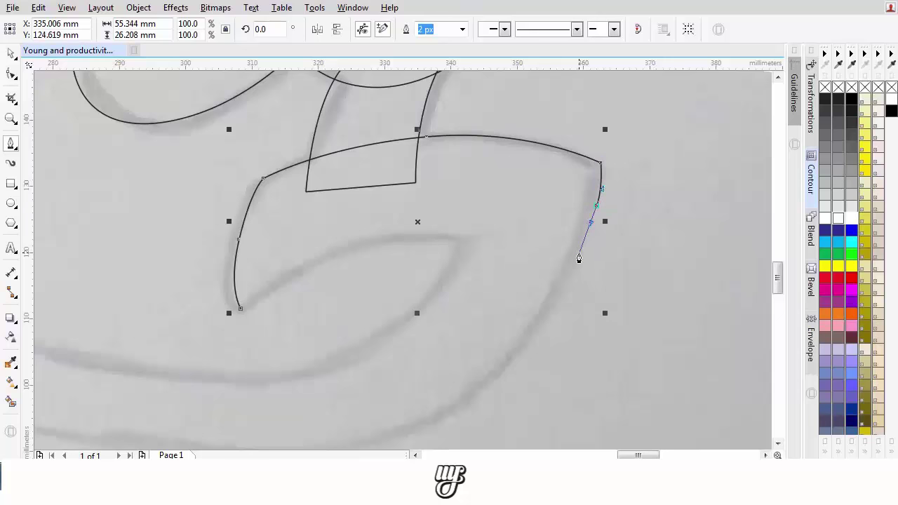
click(578, 253)
drag(240, 308, 420, 218)
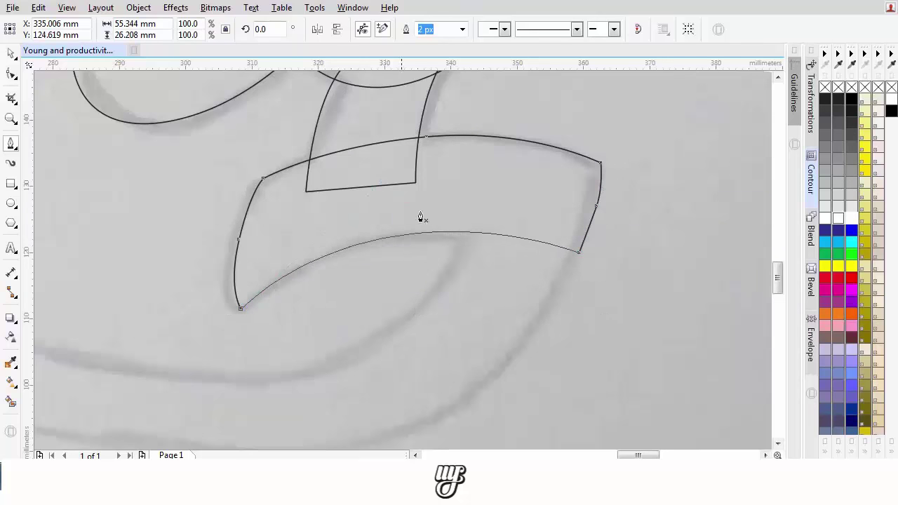
click(456, 221)
Step: Start the tail swash's outline inside the g's lower arm and trace its wavy upper edge to the left corner
scroll(448, 243, down, 1)
drag(398, 266, 533, 237)
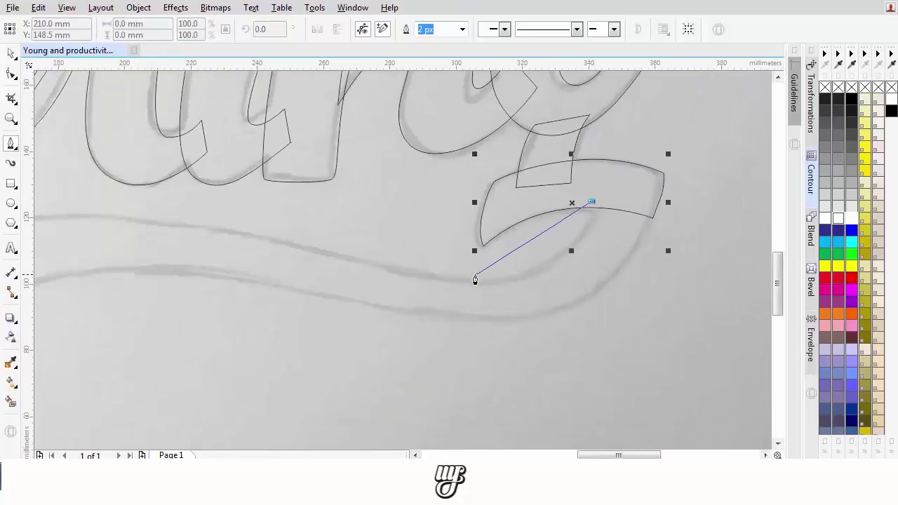
drag(475, 274, 642, 216)
scroll(379, 268, down, 1)
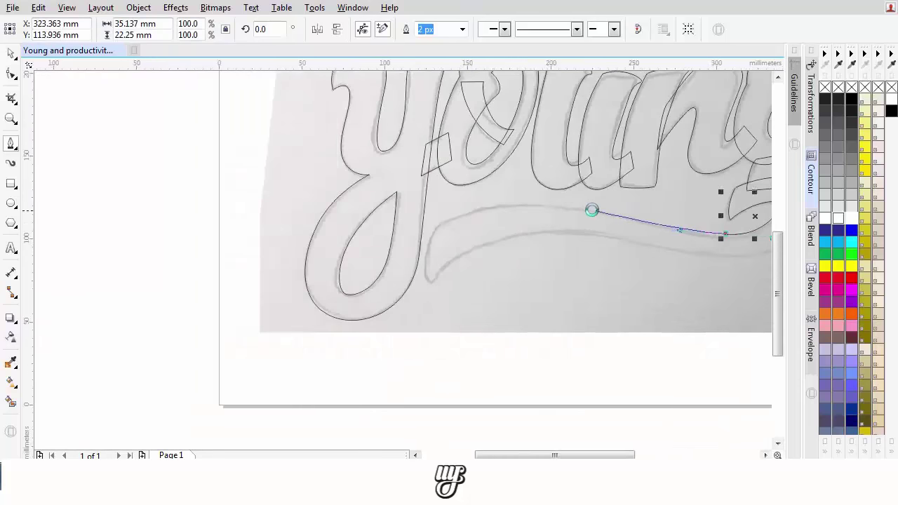
scroll(592, 209, up, 1)
drag(524, 204, 360, 188)
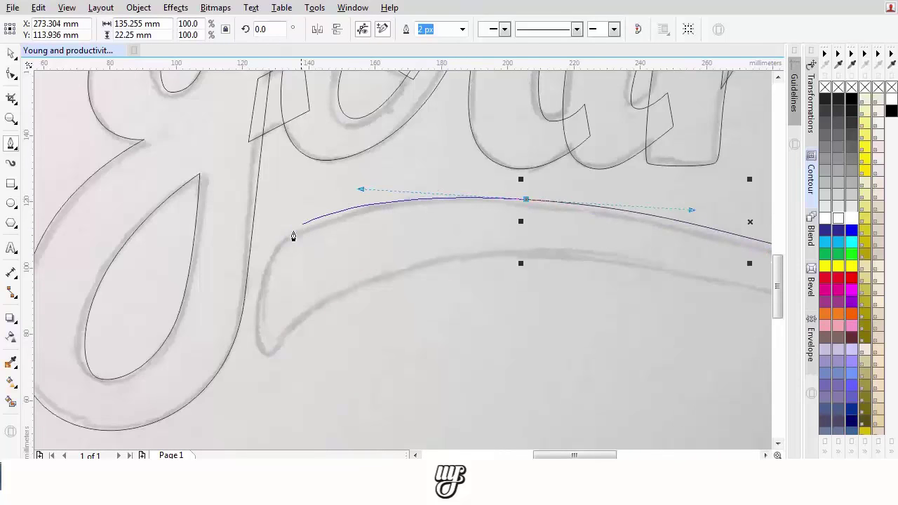
click(283, 236)
Step: Trace the swash's curved left end down to its tip and along the lower edge to the crest
scroll(258, 304, up, 1)
drag(256, 301, 249, 382)
click(289, 415)
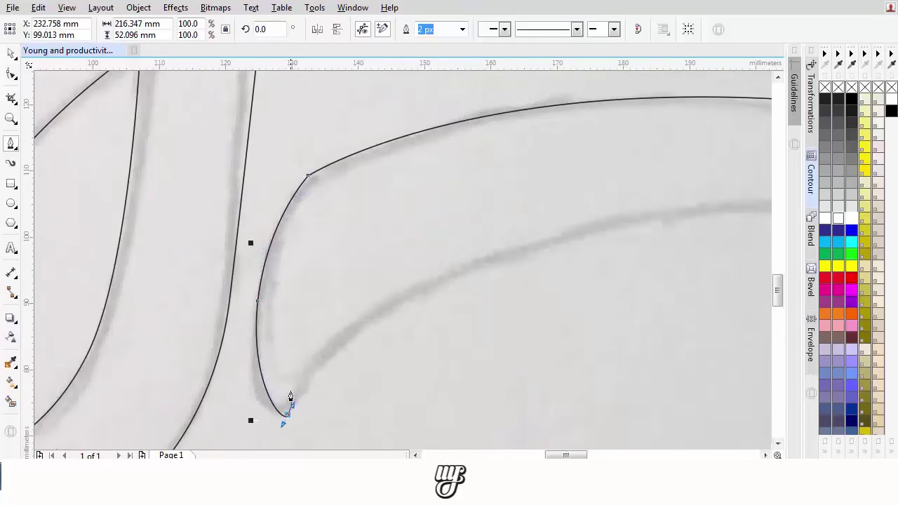
scroll(286, 404, down, 1)
drag(458, 295, 635, 303)
Step: Trace the swash's remaining lower edge up into the g's lower arm and close the outline, about 234 × 52 mm overall
scroll(639, 312, down, 1)
scroll(491, 326, up, 1)
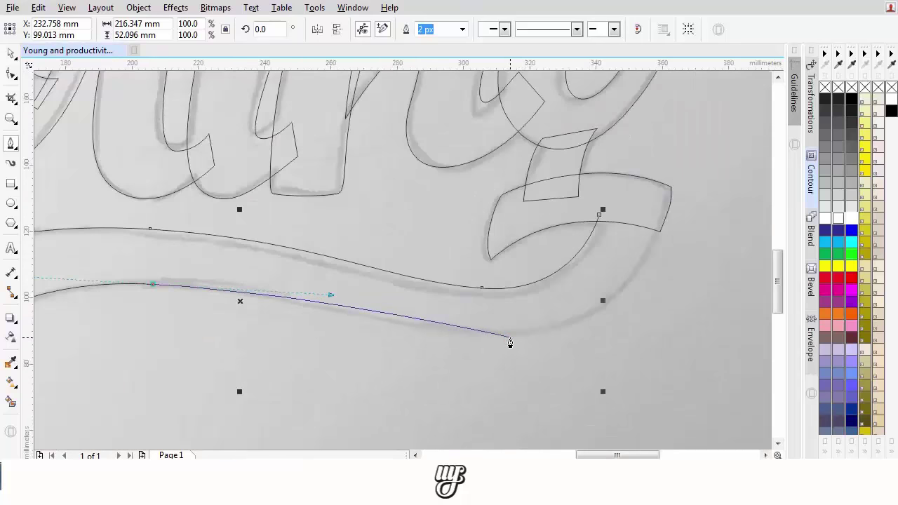
drag(511, 338, 588, 334)
drag(641, 283, 583, 310)
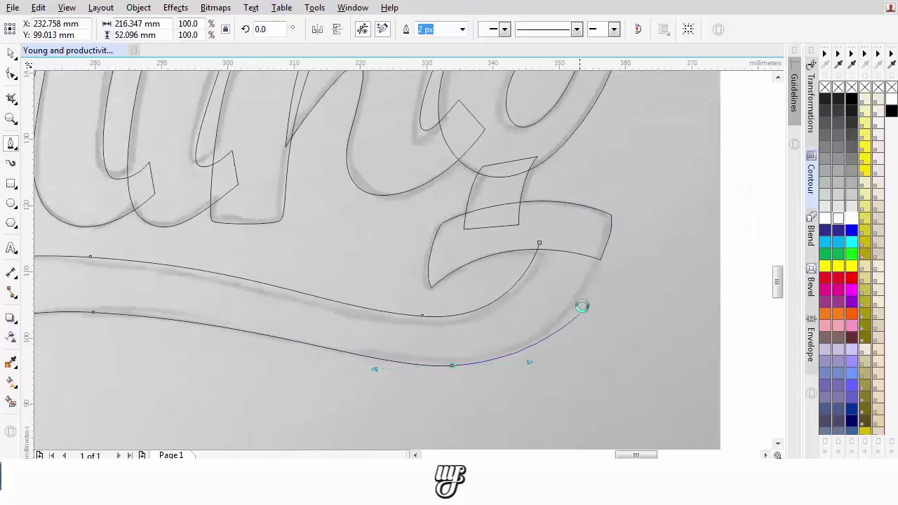
scroll(583, 311, up, 1)
drag(597, 246, 610, 213)
click(610, 188)
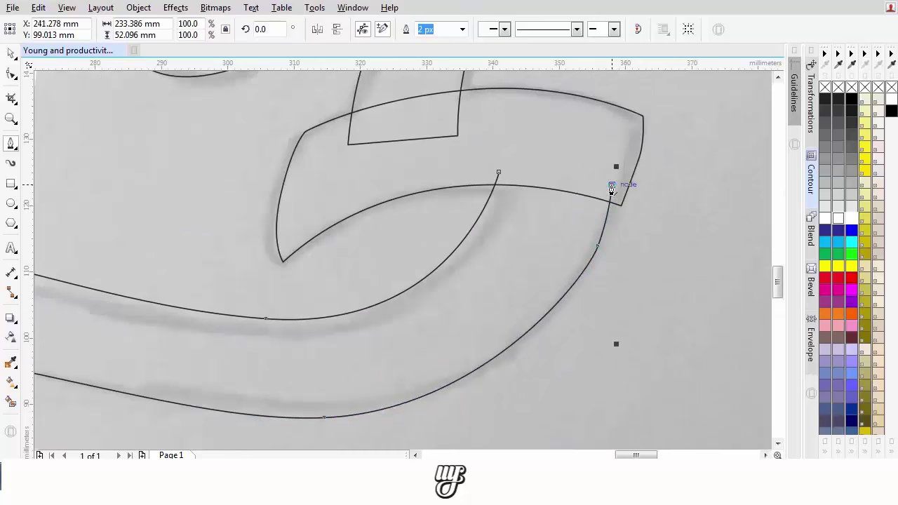
key(ctrl+z)
click(616, 182)
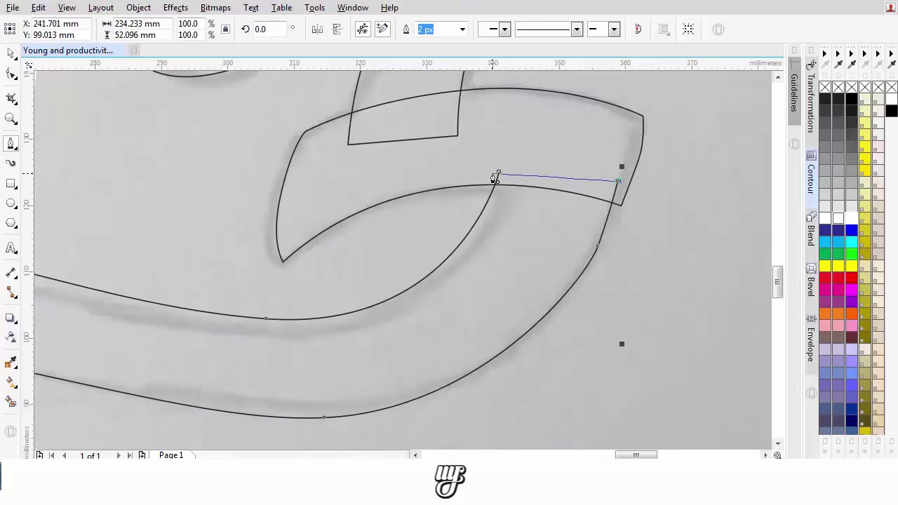
Step: Cut the counter out of the g's outer bowl with Back minus Front
scroll(528, 227, down, 2)
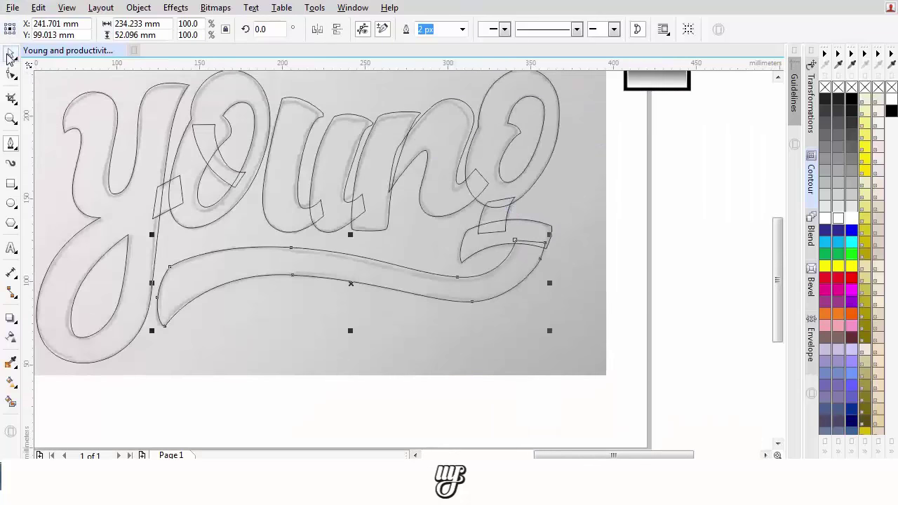
click(10, 57)
scroll(514, 280, up, 1)
shift+click(498, 233)
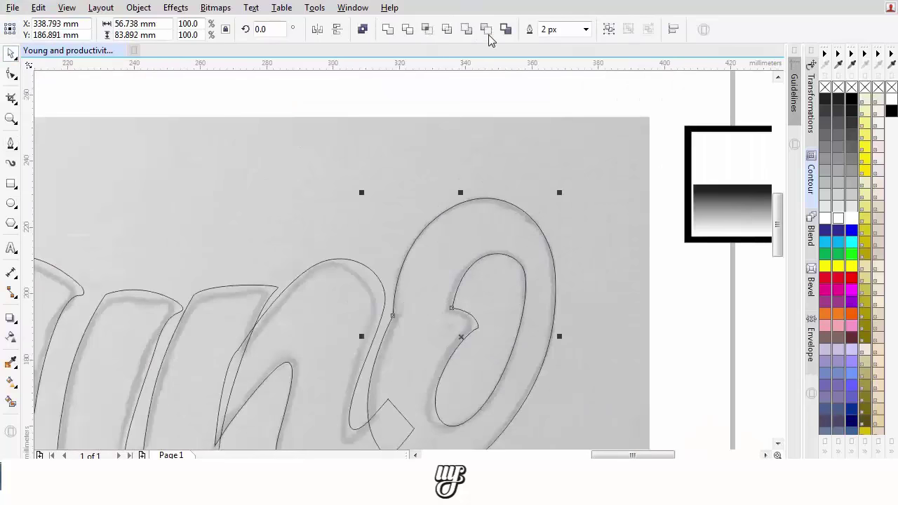
Step: Cut the counter out of the o's outer shape with Back minus Front
scroll(504, 214, down, 2)
scroll(391, 236, up, 2)
click(408, 243)
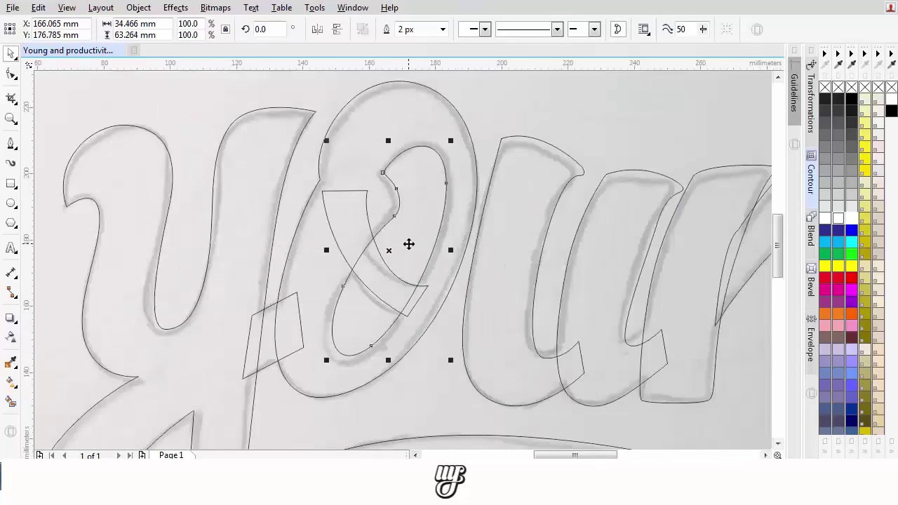
key(ctrl+z)
shift+click(423, 108)
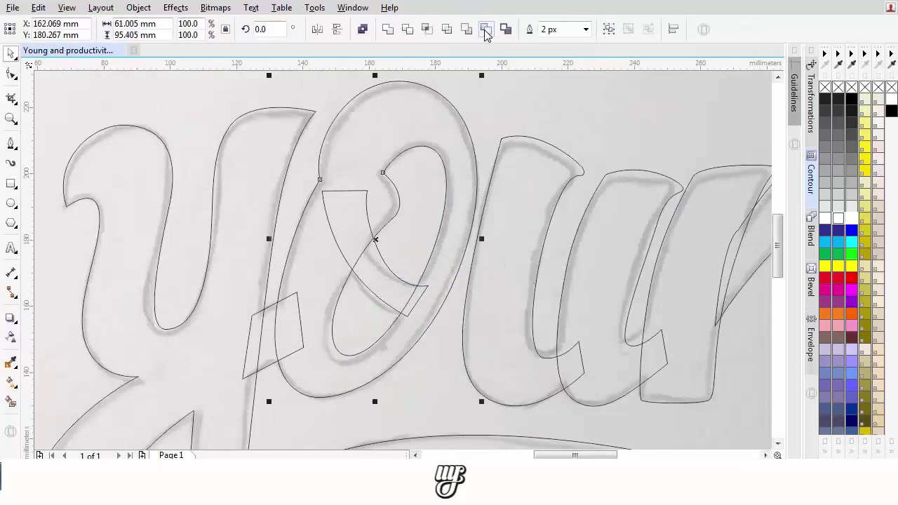
Step: Try to weld all the lettering outlines into one shape and fill it with black
scroll(361, 247, down, 2)
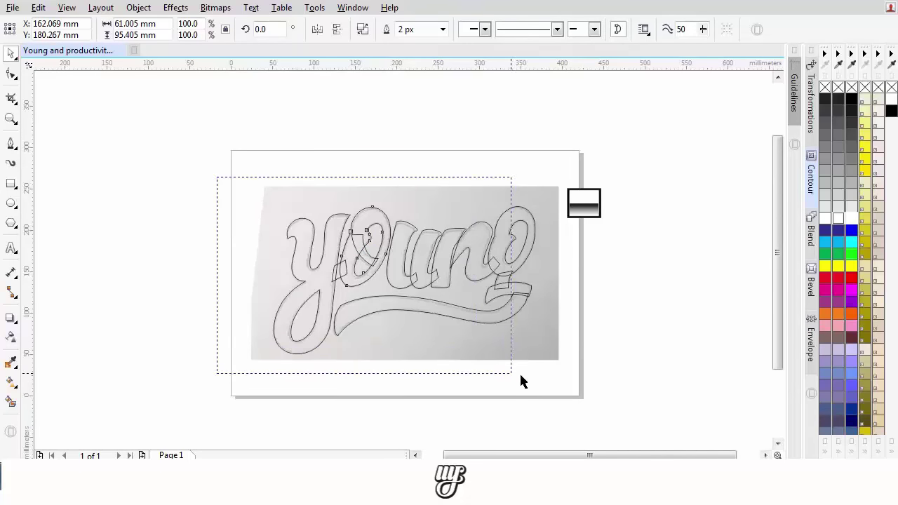
key(ctrl+a)
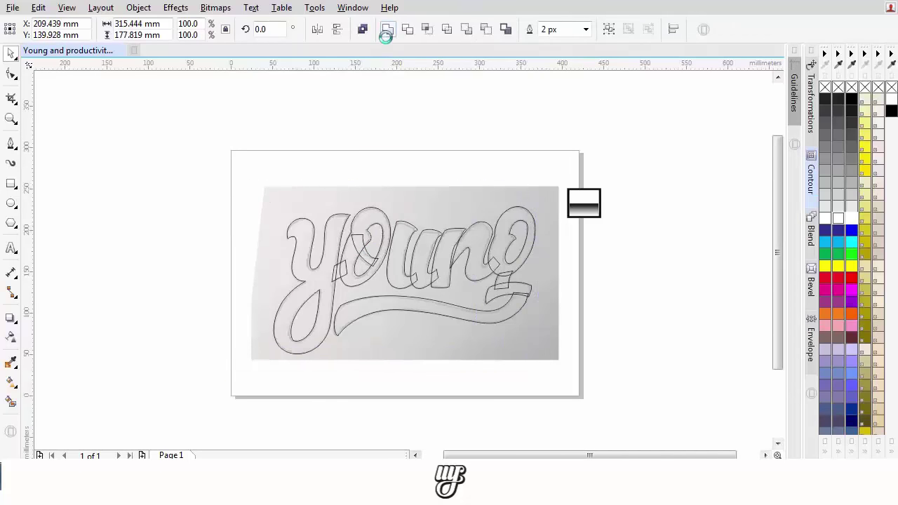
click(387, 32)
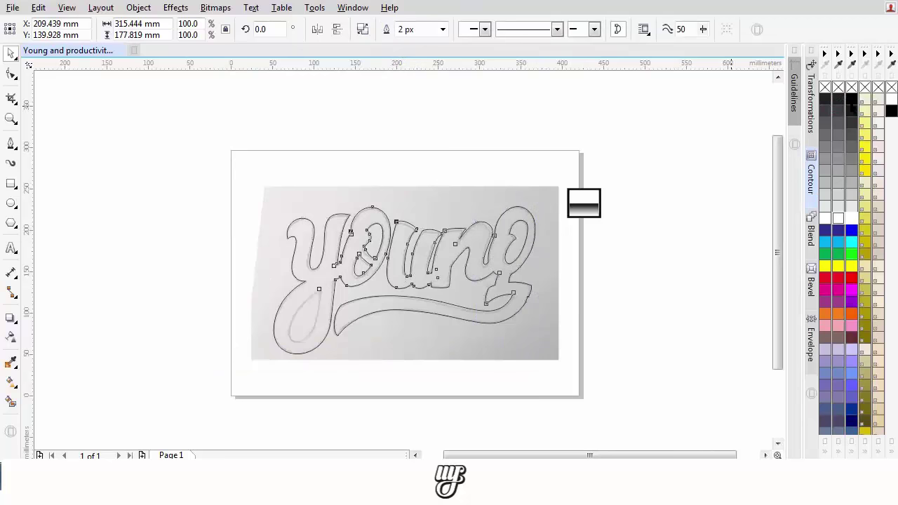
click(851, 99)
key(ctrl+z)
Step: Cut the teardrop counter out of the y's lower loop with Back minus Front
drag(339, 312, 369, 263)
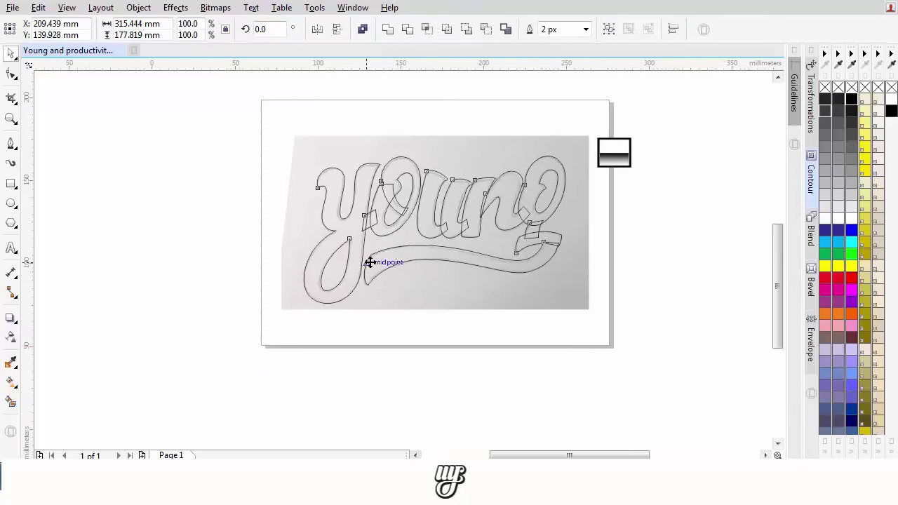
scroll(369, 263, up, 1)
click(152, 231)
click(301, 257)
key(space)
click(372, 122)
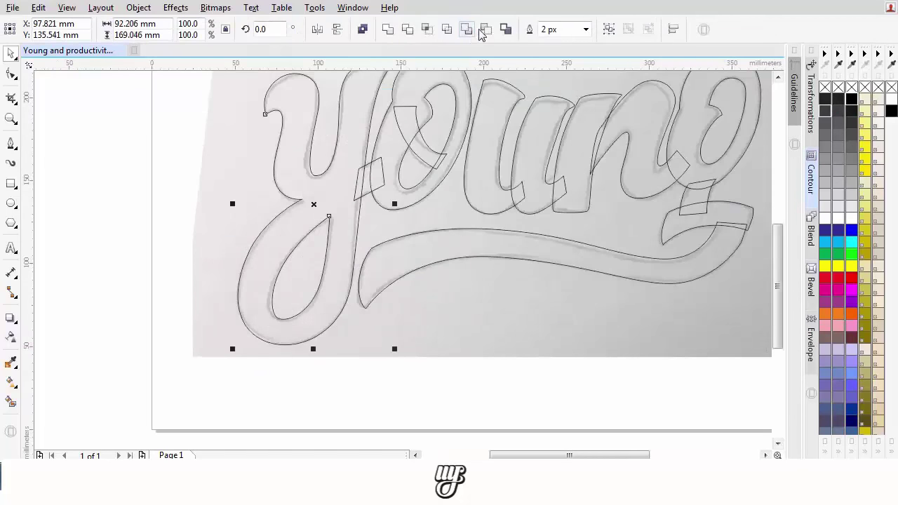
Step: Fill all the lettering shapes with black and remove their outlines
scroll(425, 252, down, 3)
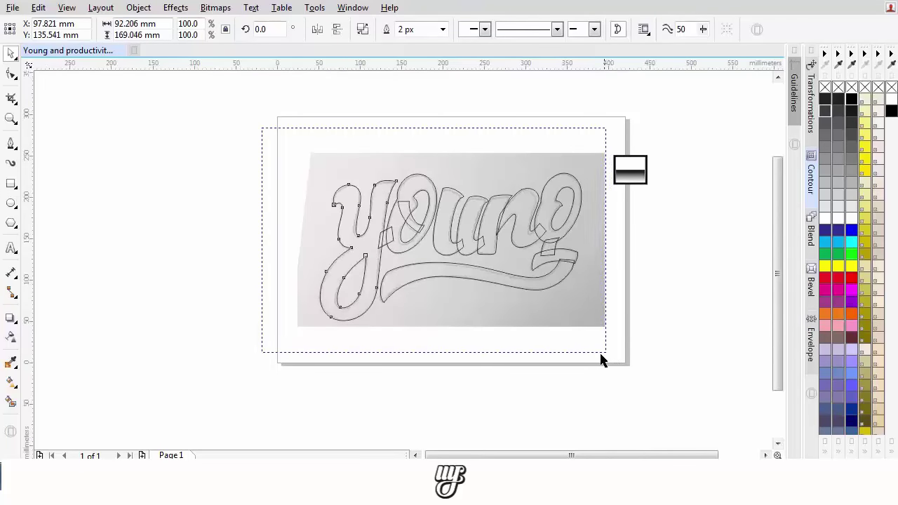
drag(600, 354, 601, 354)
click(851, 99)
right_click(850, 87)
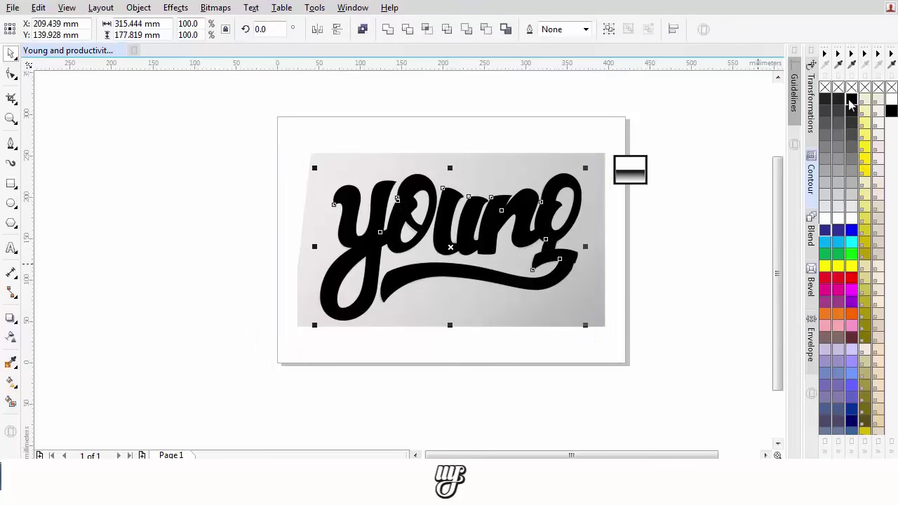
Step: Place a copy of the lettering together with the sketch image beside the page and group the copy
scroll(452, 202, up, 3)
scroll(458, 162, down, 3)
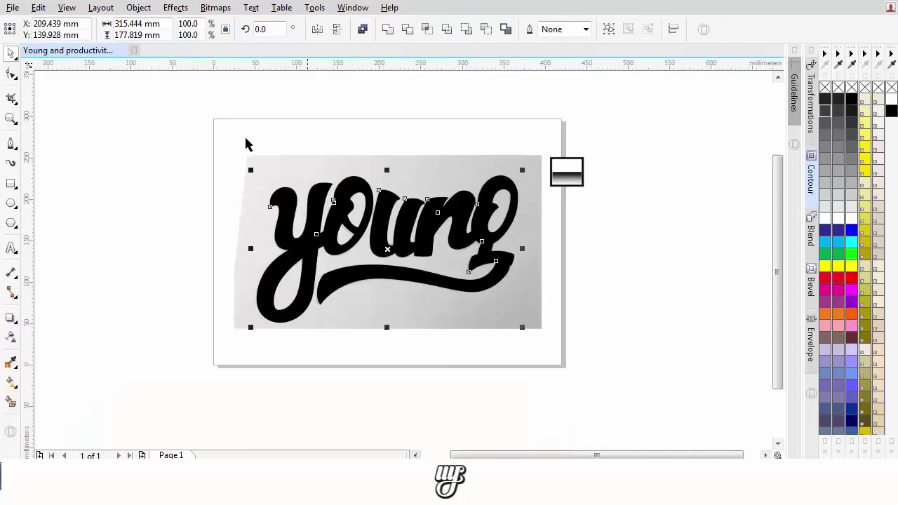
drag(492, 358, 543, 370)
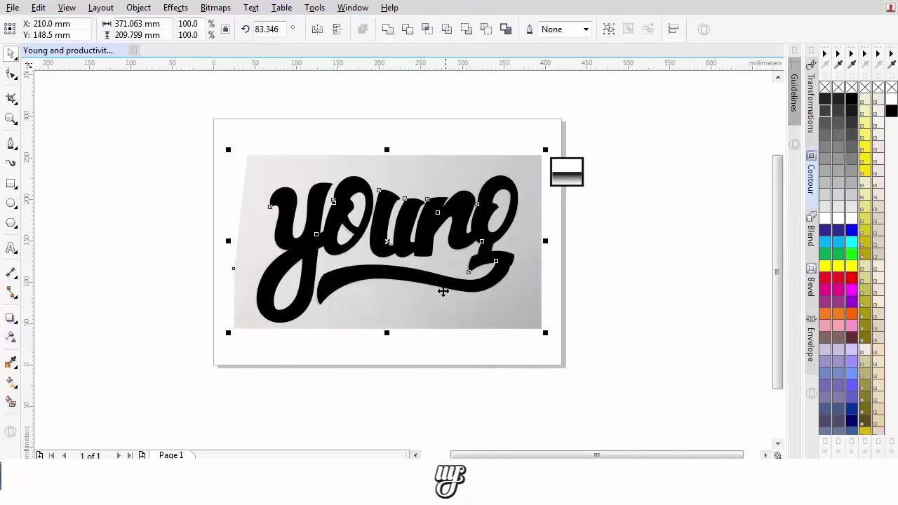
scroll(442, 291, down, 3)
drag(443, 290, 684, 301)
key(ctrl+g)
Step: Delete the sketch image behind the lettering on the page
scroll(431, 235, up, 2)
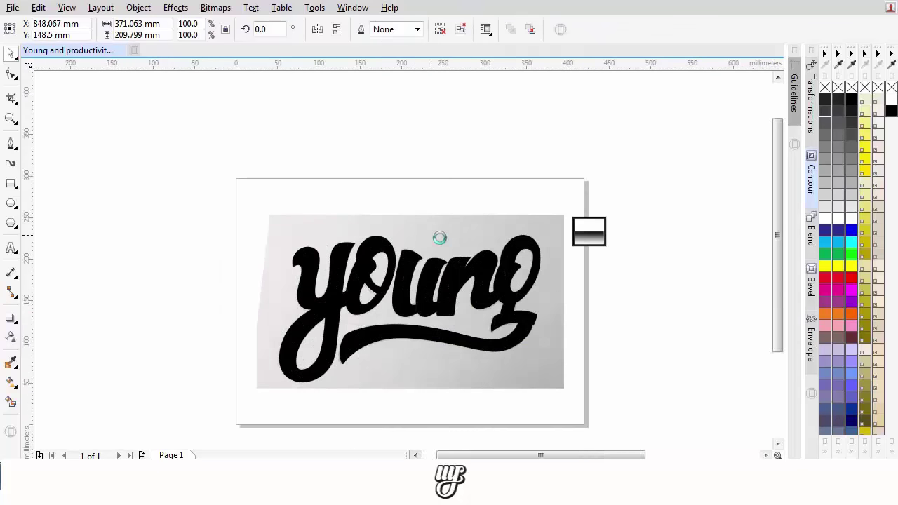
click(478, 260)
key(Delete)
Step: Delete the middle node on the left edge of the n's stem and select the stem's top-left node
mouse_move(517, 256)
mouse_down()
mouse_move(489, 206)
mouse_move(498, 233)
mouse_up()
click(459, 243)
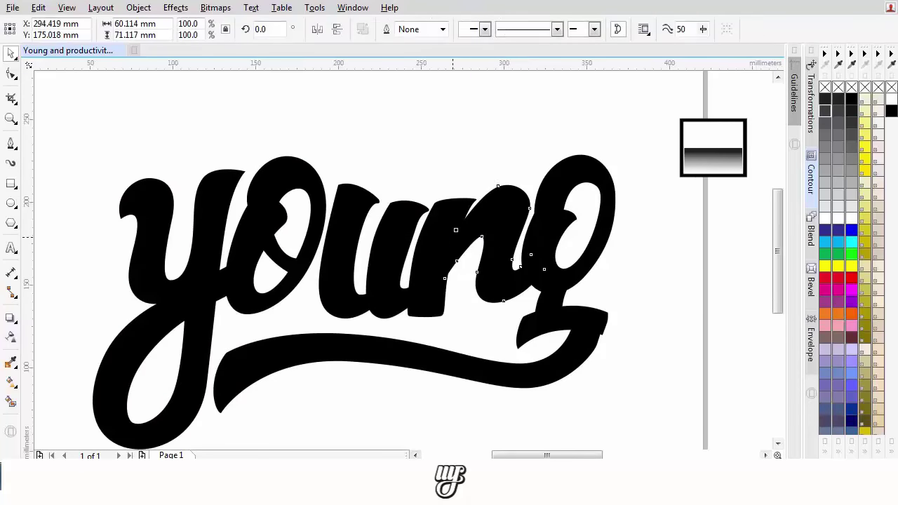
scroll(455, 243, up, 1)
double_click(420, 236)
drag(389, 289, 388, 289)
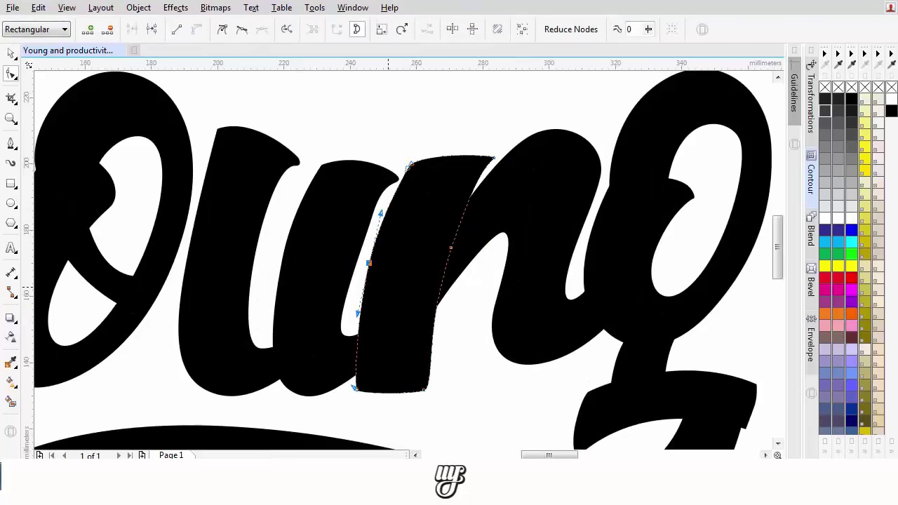
key(Delete)
click(410, 164)
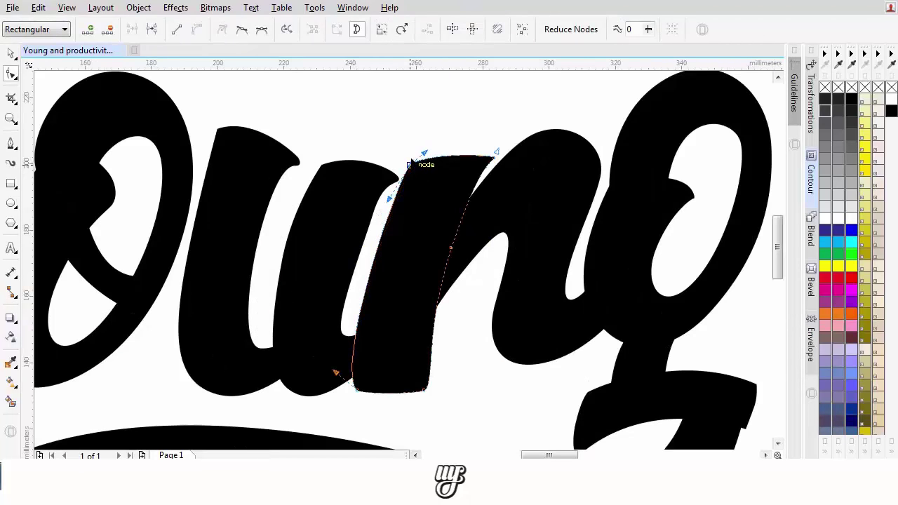
scroll(411, 337, down, 3)
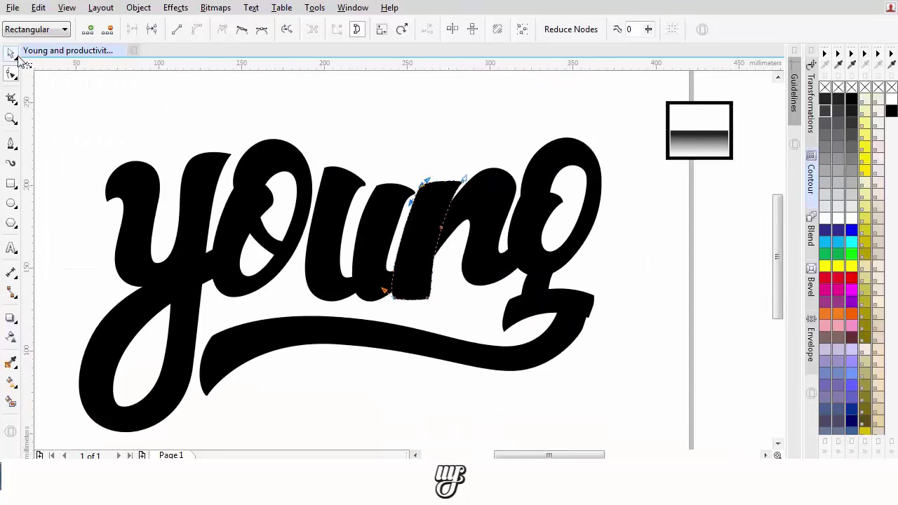
Step: Examine the nodes of all the lettering shapes, especially around the tip of the u's second stem
click(12, 54)
scroll(348, 184, down, 2)
drag(464, 354, 463, 350)
click(462, 230)
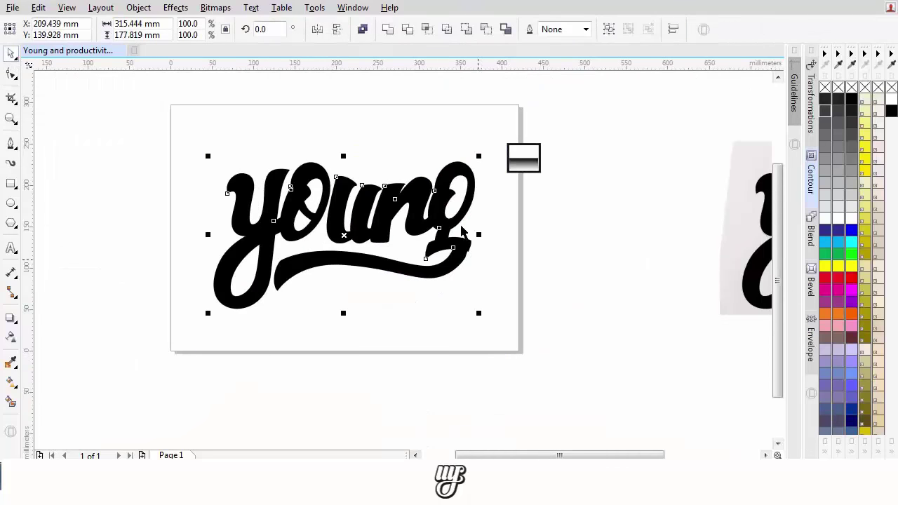
key(F10)
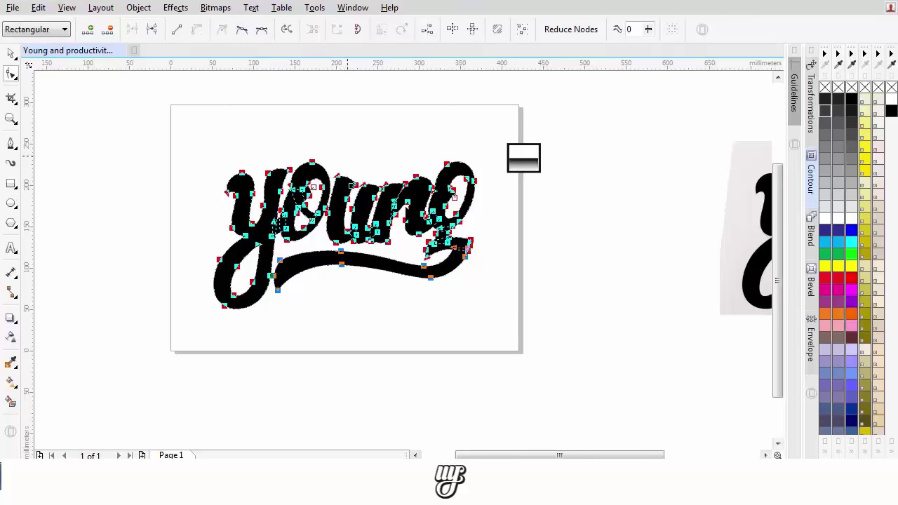
scroll(400, 187, up, 5)
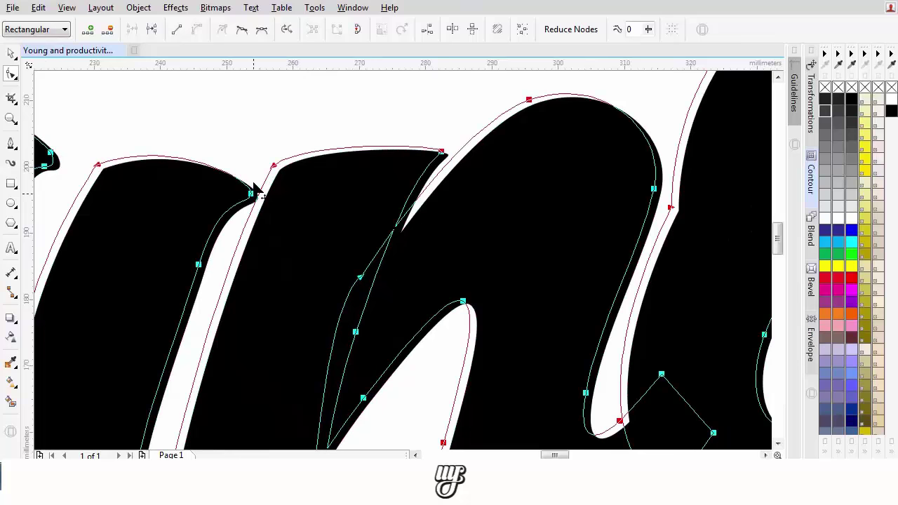
click(251, 192)
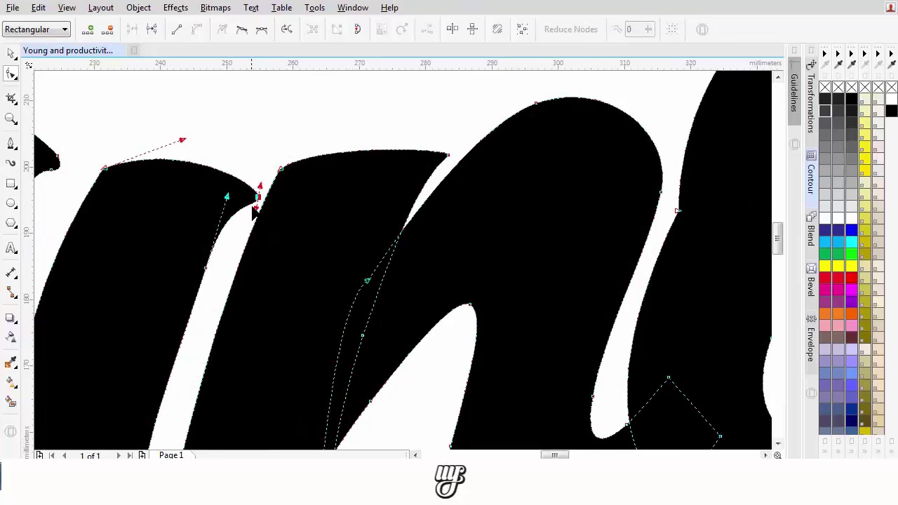
scroll(280, 196, down, 4)
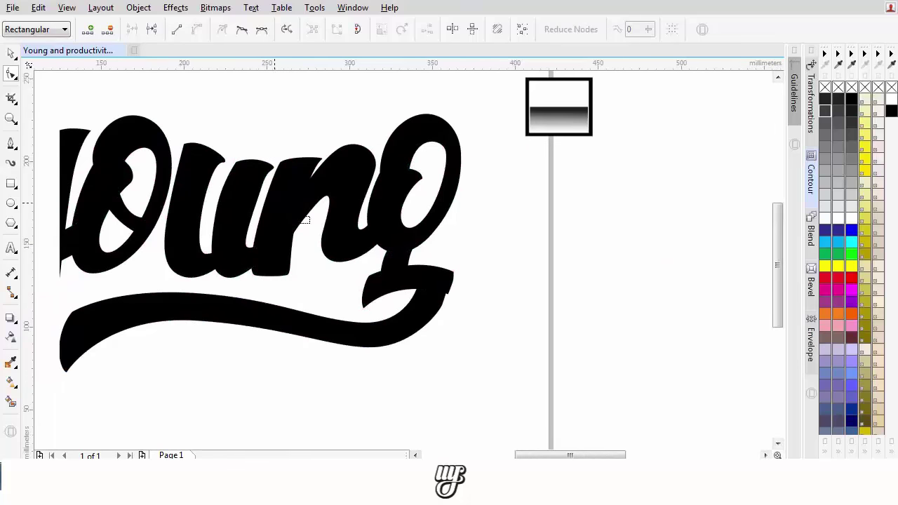
drag(359, 197, 414, 192)
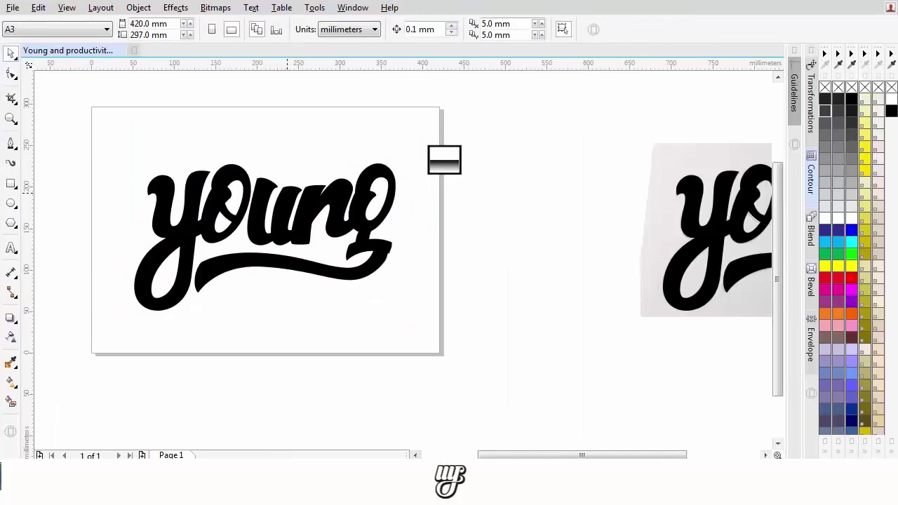
scroll(297, 225, up, 2)
scroll(297, 224, up, 2)
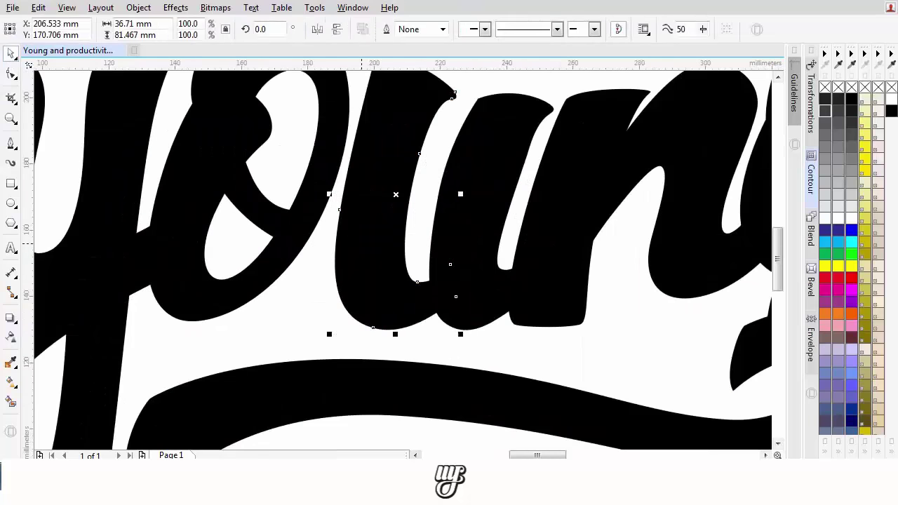
Step: Move the bottom node of the u's first stem slightly to the left and delete the node on its left edge
key(F10)
drag(373, 327, 362, 323)
drag(355, 196, 328, 229)
scroll(328, 229, down, 1)
key(Delete)
scroll(355, 209, up, 1)
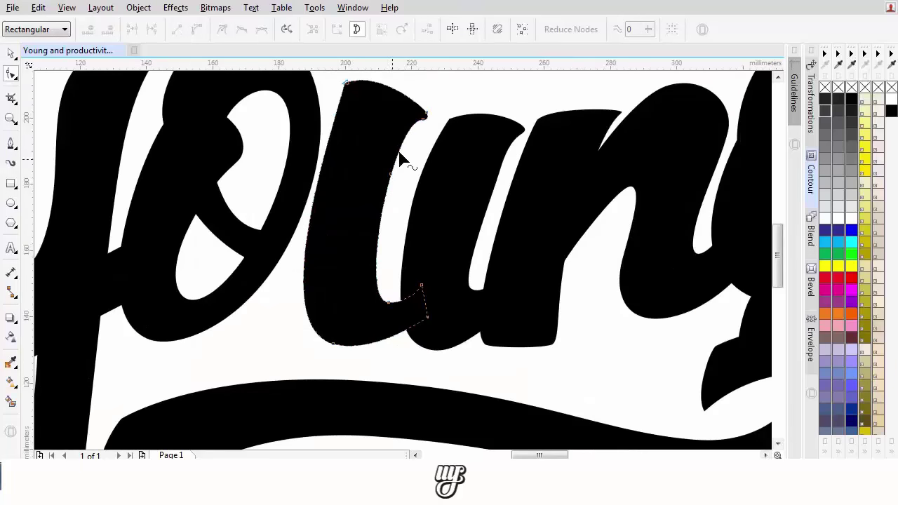
Step: Shift the tip and right-edge nodes of the u's first stem slightly to the right, along with its top-left node
click(425, 115)
scroll(419, 126, up, 2)
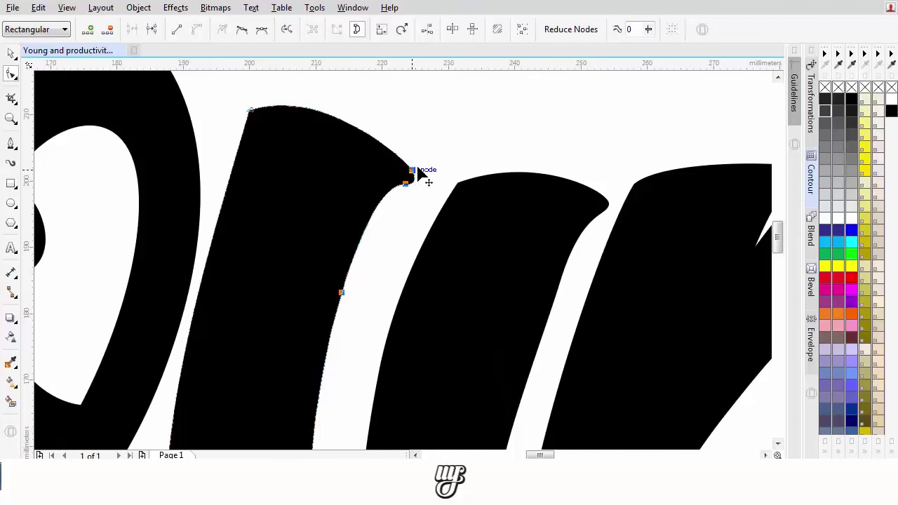
drag(418, 171, 431, 172)
click(249, 108)
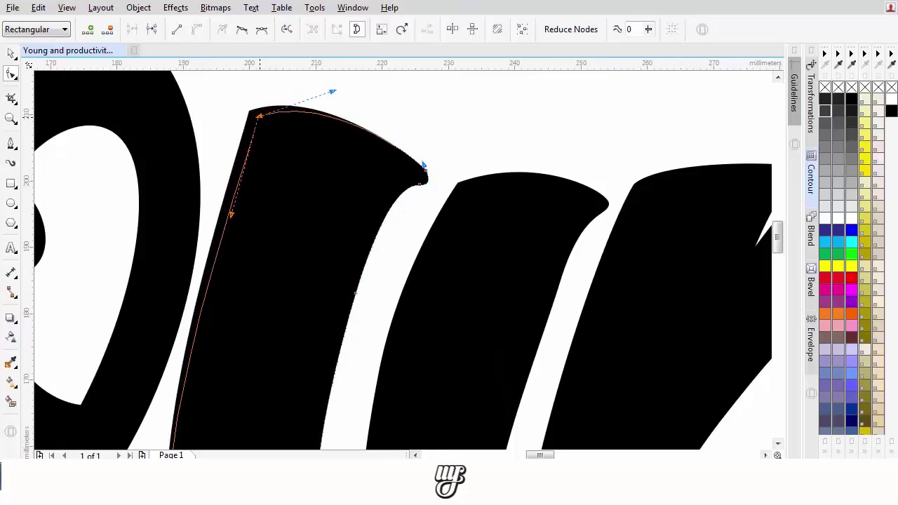
scroll(249, 112, down, 2)
scroll(451, 100, up, 2)
drag(262, 157, 253, 165)
Step: Move the bottom node of the u's first stem further left and adjust its handle to round the lower curve
scroll(252, 174, down, 2)
scroll(251, 273, up, 1)
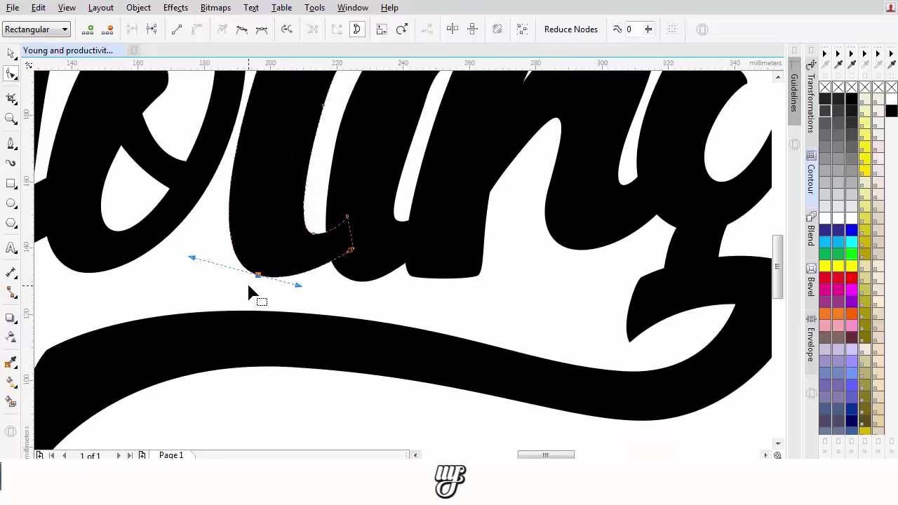
drag(276, 250, 253, 272)
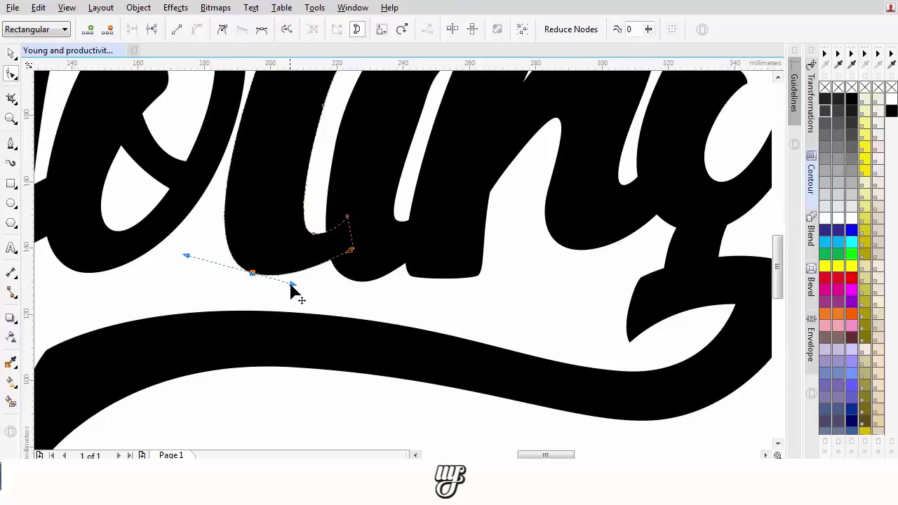
drag(293, 293, 300, 302)
scroll(300, 302, down, 3)
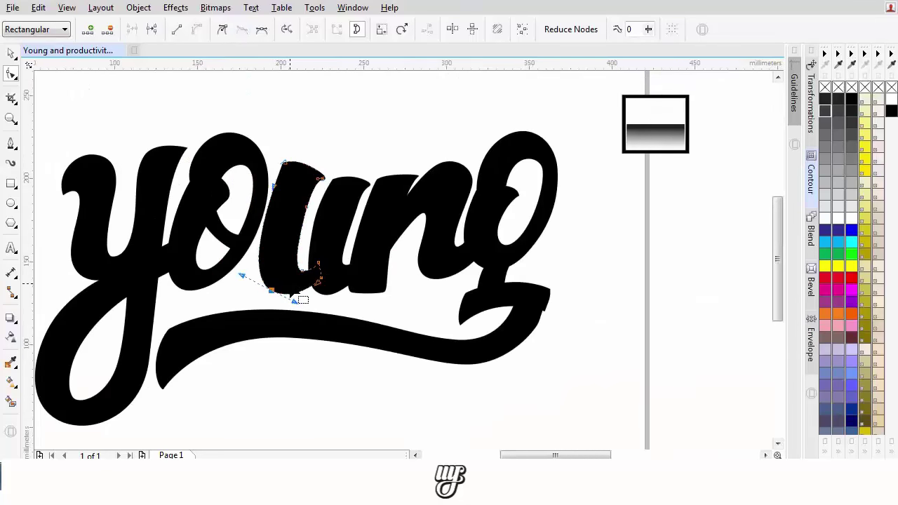
Step: Add a node just below the tip of the u's second stem and delete the node beneath it on the right edge
scroll(359, 184, up, 3)
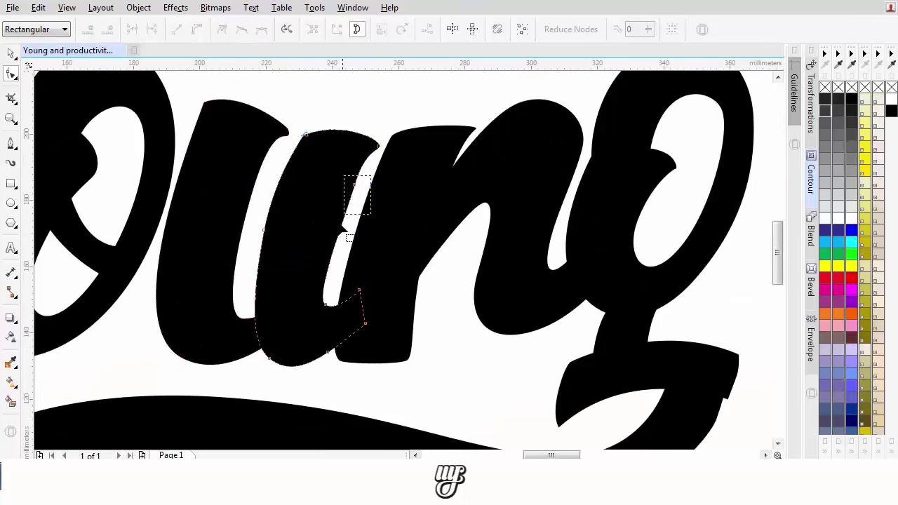
drag(342, 226, 334, 203)
double_click(328, 268)
key(Delete)
scroll(373, 160, up, 6)
click(373, 160)
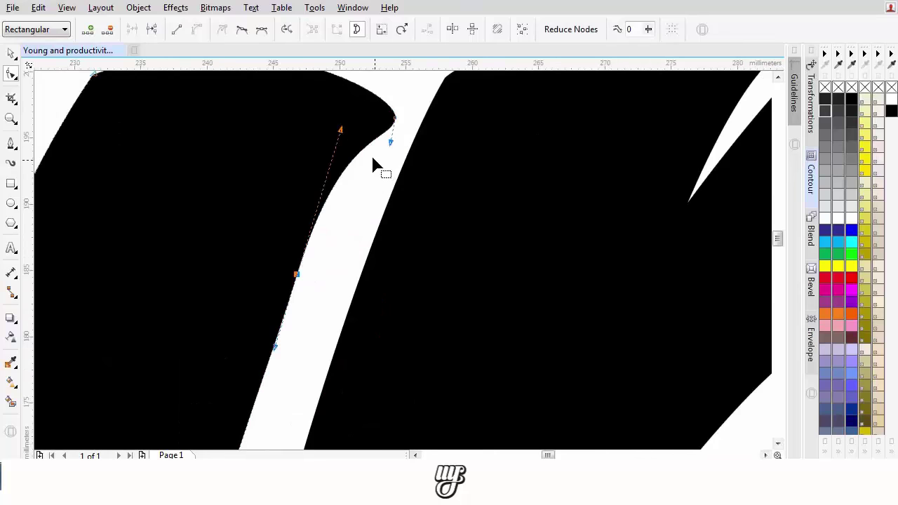
double_click(348, 167)
drag(351, 222, 277, 296)
scroll(210, 319, down, 3)
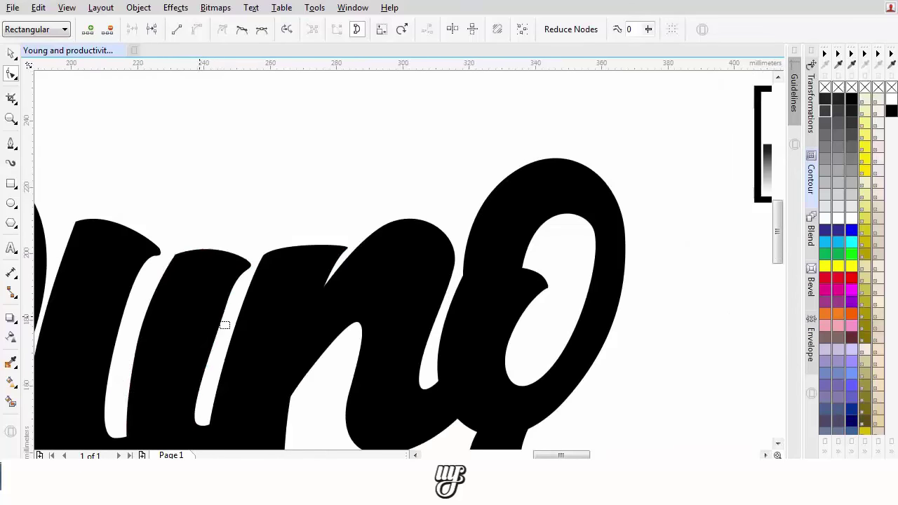
key(Delete)
Step: Place a node midway along the right edge of the u's second stem and delete the surplus node below it
drag(220, 366, 224, 323)
scroll(289, 273, up, 1)
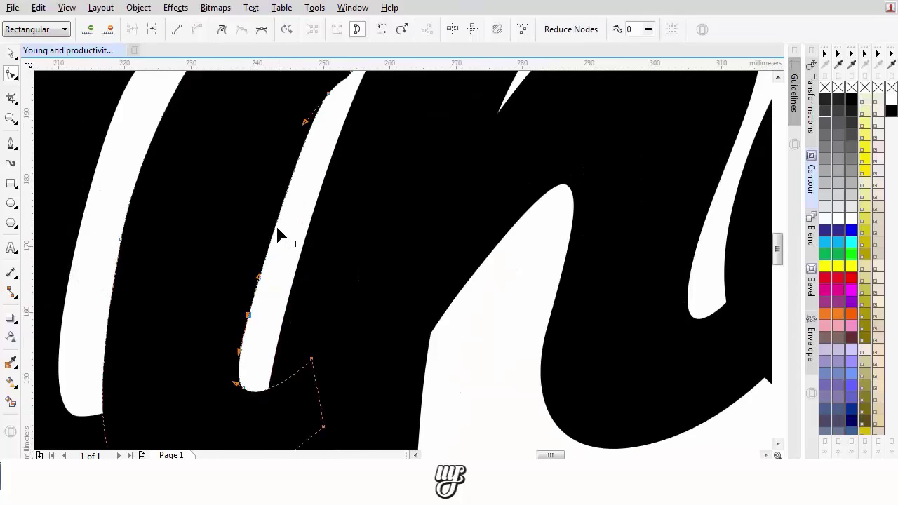
click(274, 226)
click(275, 227)
click(265, 224)
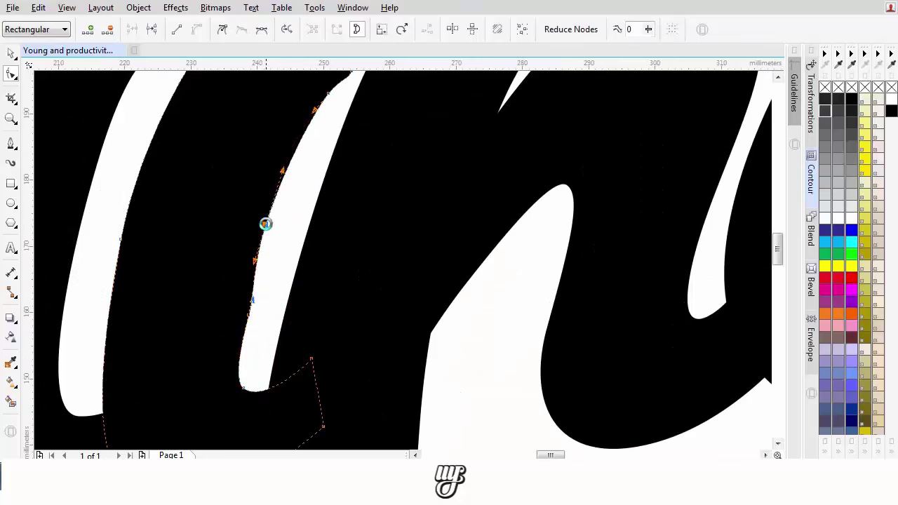
drag(275, 271, 220, 324)
key(Delete)
scroll(214, 324, down, 1)
scroll(220, 321, up, 1)
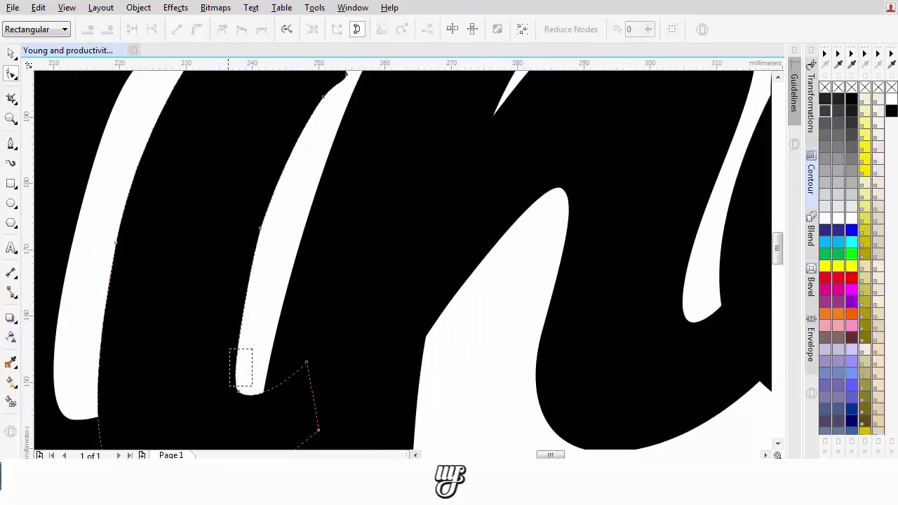
drag(229, 386, 229, 397)
scroll(262, 337, down, 5)
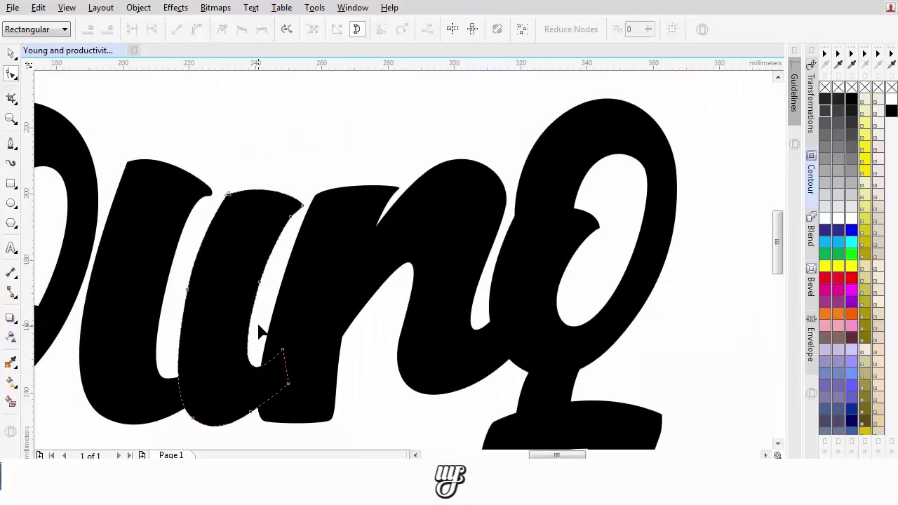
scroll(336, 278, down, 3)
scroll(346, 289, up, 3)
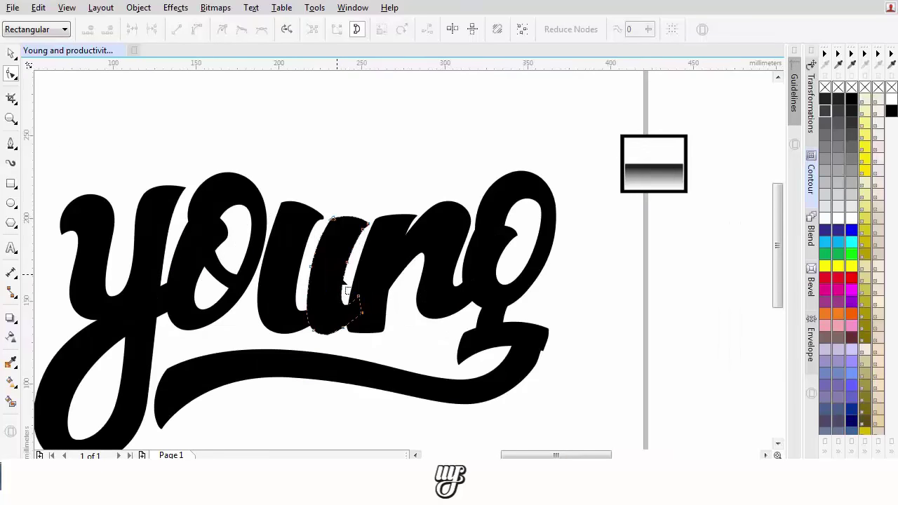
Step: Move the n's arch shape slightly down relative to its stem
scroll(453, 268, up, 2)
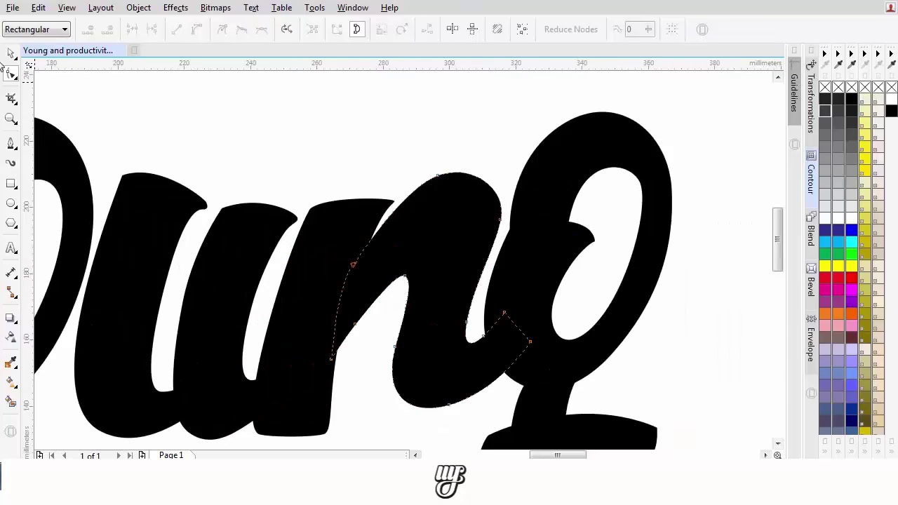
click(10, 56)
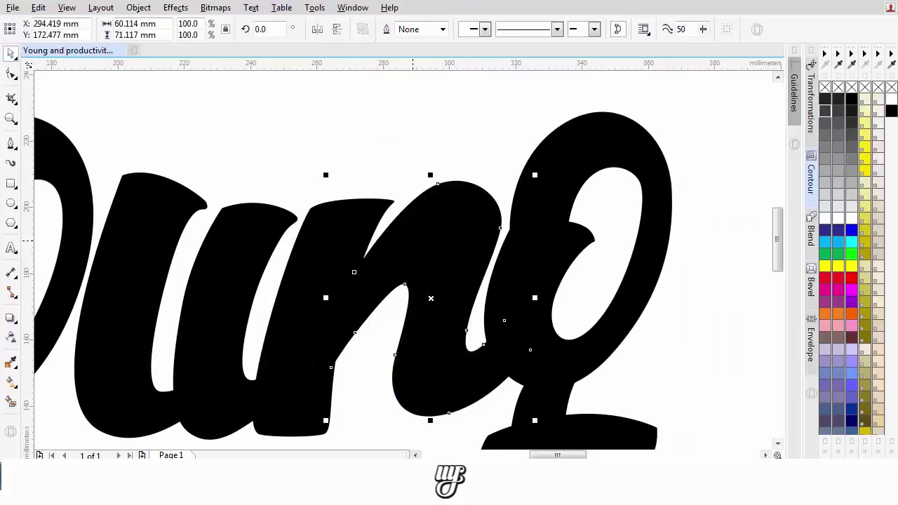
scroll(388, 248, down, 2)
scroll(379, 250, down, 1)
drag(443, 166, 526, 267)
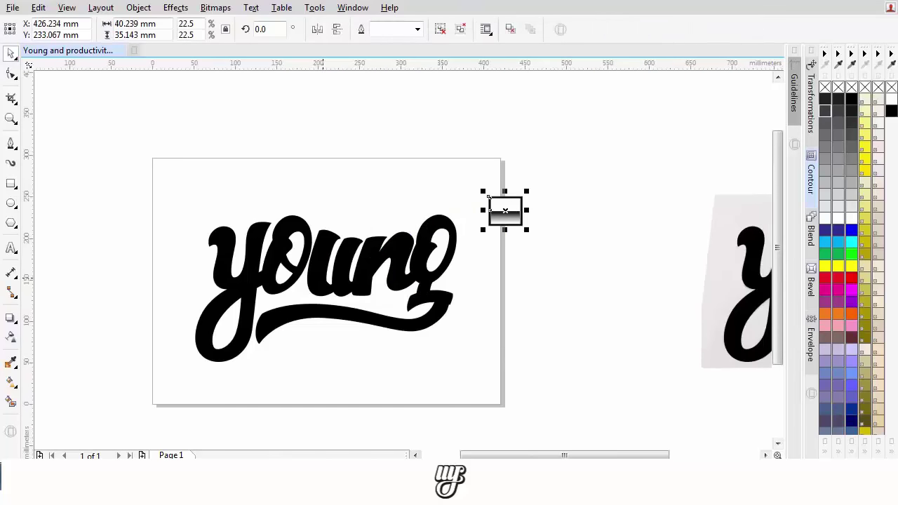
scroll(320, 272, up, 1)
scroll(282, 275, up, 2)
scroll(277, 277, down, 2)
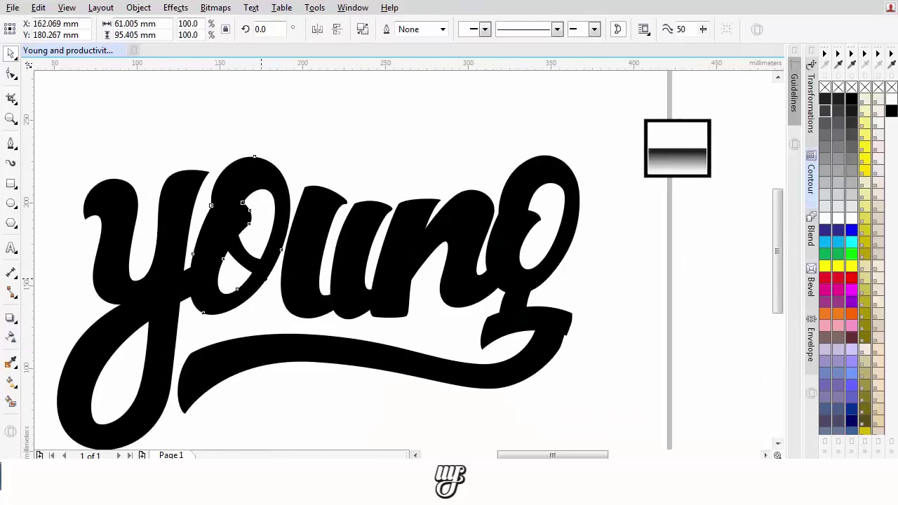
scroll(265, 279, down, 2)
Step: Select all the lettering shapes on the page and weld them into one object
click(99, 178)
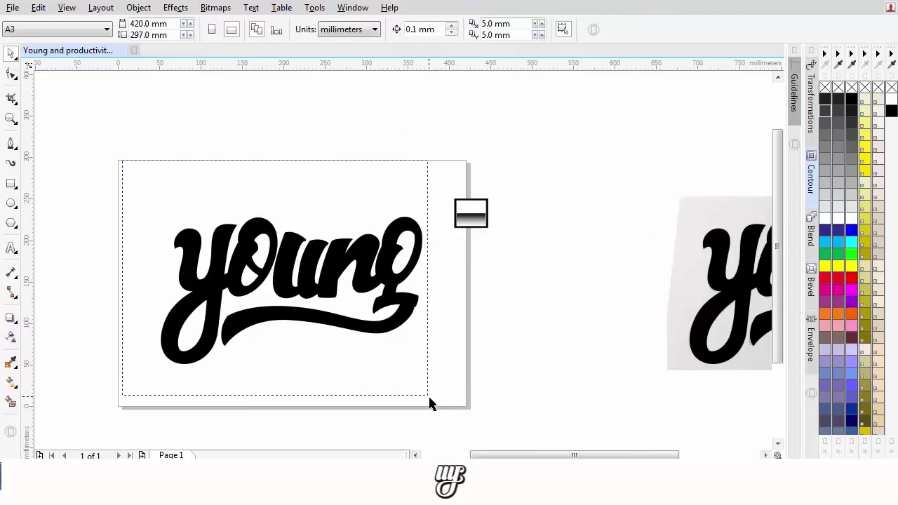
drag(430, 403, 430, 403)
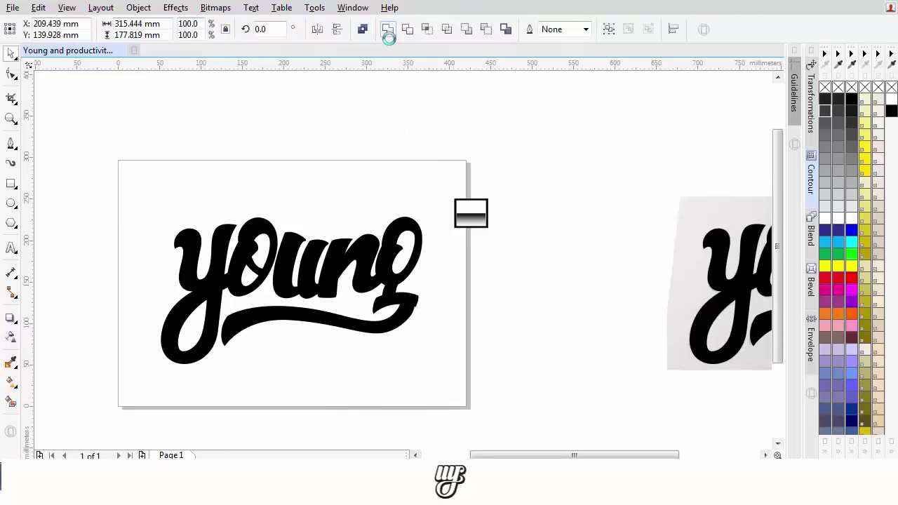
click(387, 31)
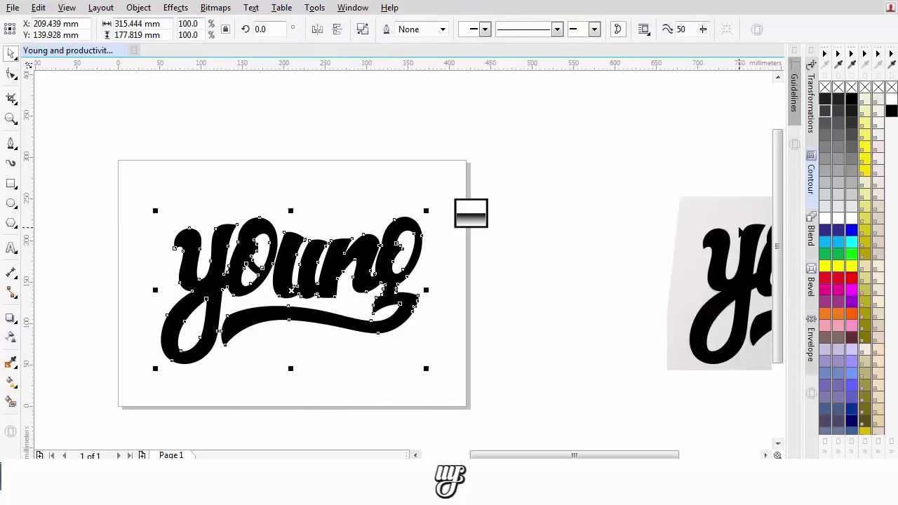
Step: Apply a one-step inside contour with a 2 mm offset to the welded lettering
click(808, 181)
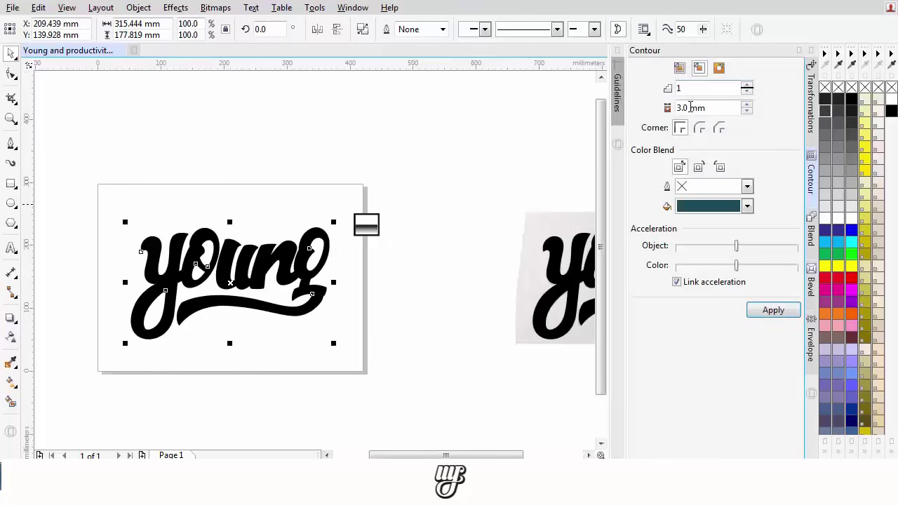
double_click(691, 107)
text(2)
key(Return)
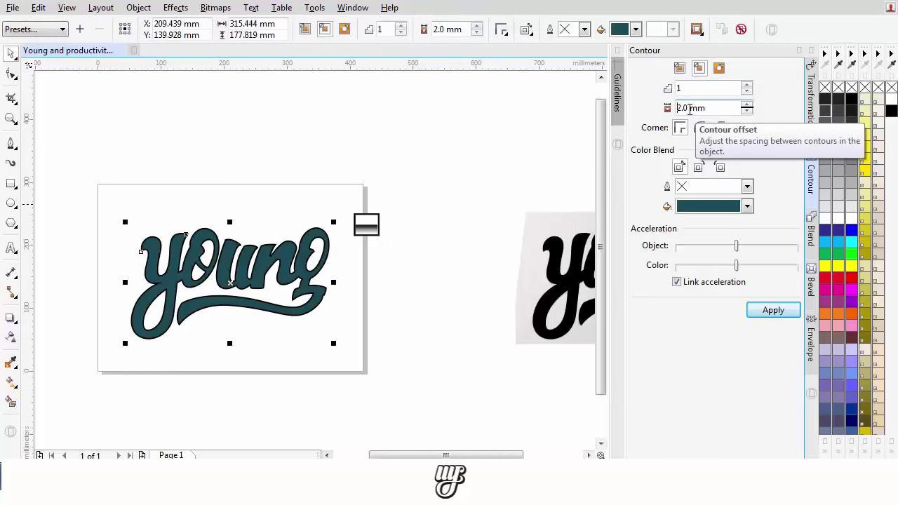
Step: Give the contoured lettering a red outline and reselect its contour
right_click(852, 281)
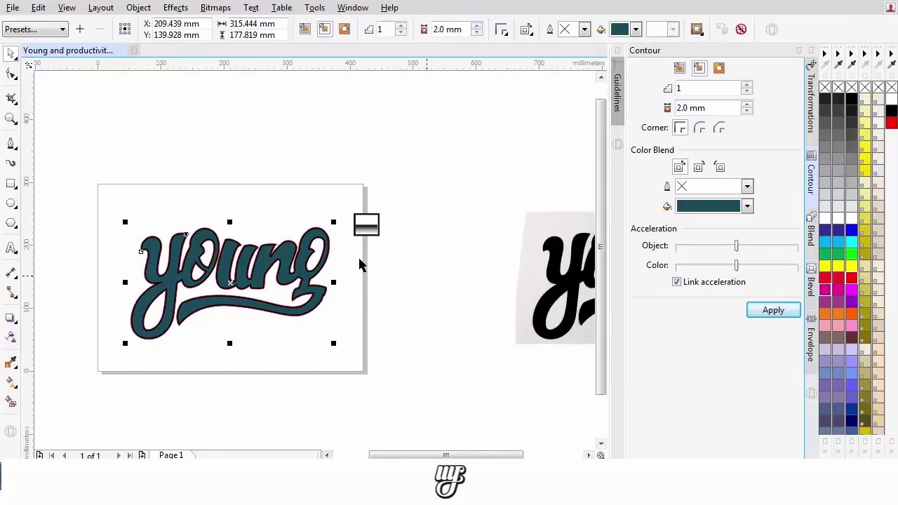
scroll(343, 249, up, 3)
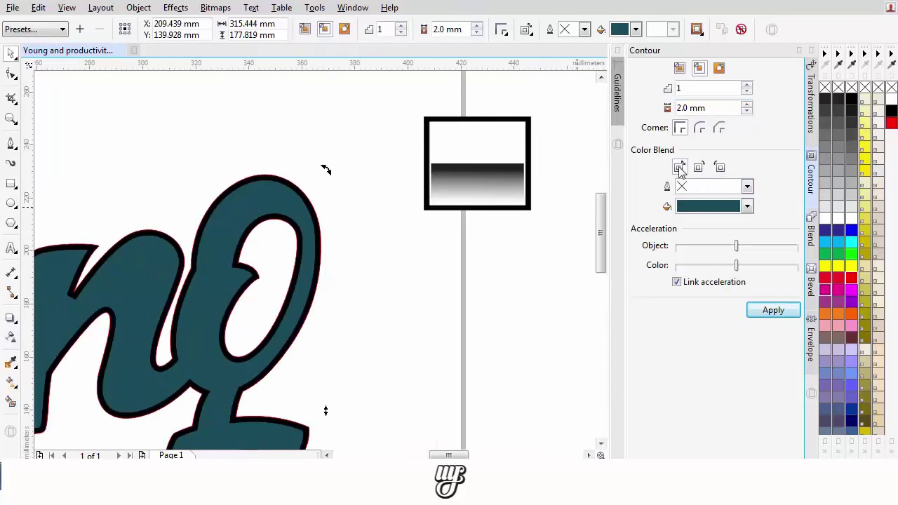
key(F3)
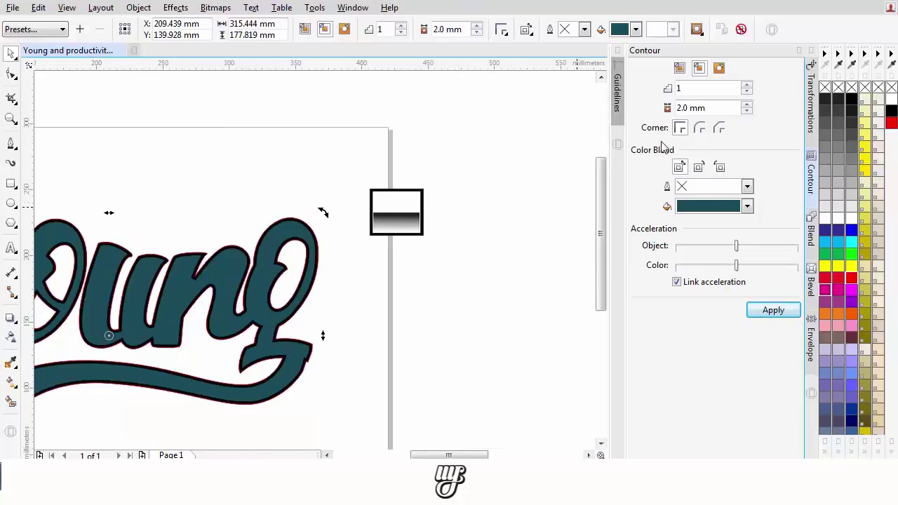
scroll(445, 197, up, 5)
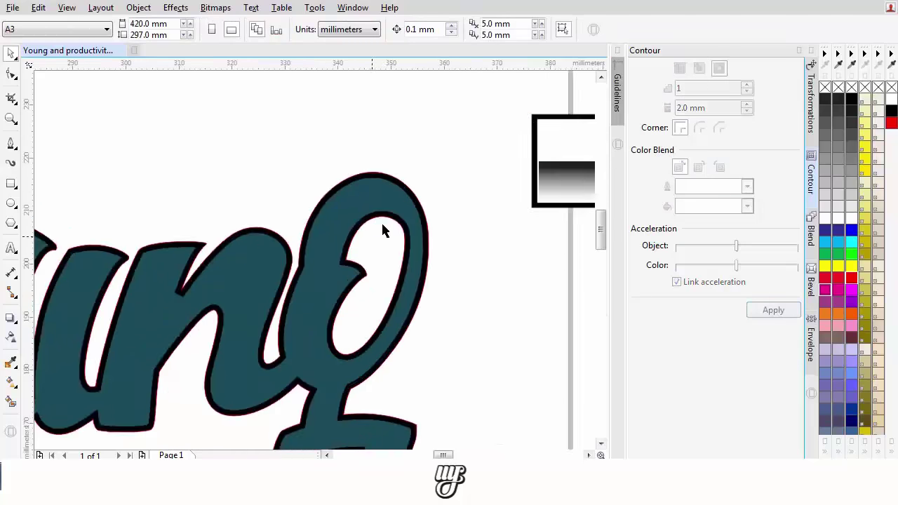
right_click(392, 178)
click(447, 205)
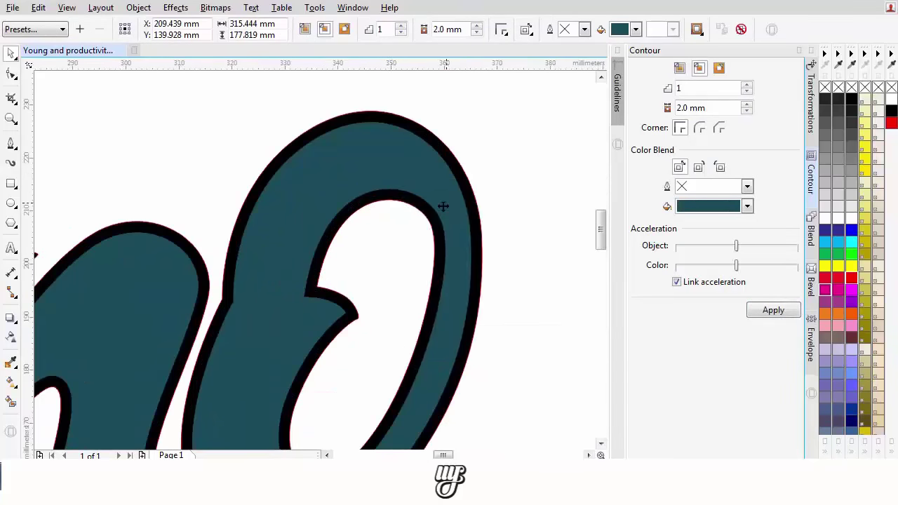
Step: Break the inside contour apart from the lettering
scroll(442, 205, down, 2)
drag(314, 239, 362, 221)
click(362, 222)
Step: Draw a closed shape about 384 × 126 mm over the lettering's upper half, with a wavy lower edge running through the letters
click(11, 144)
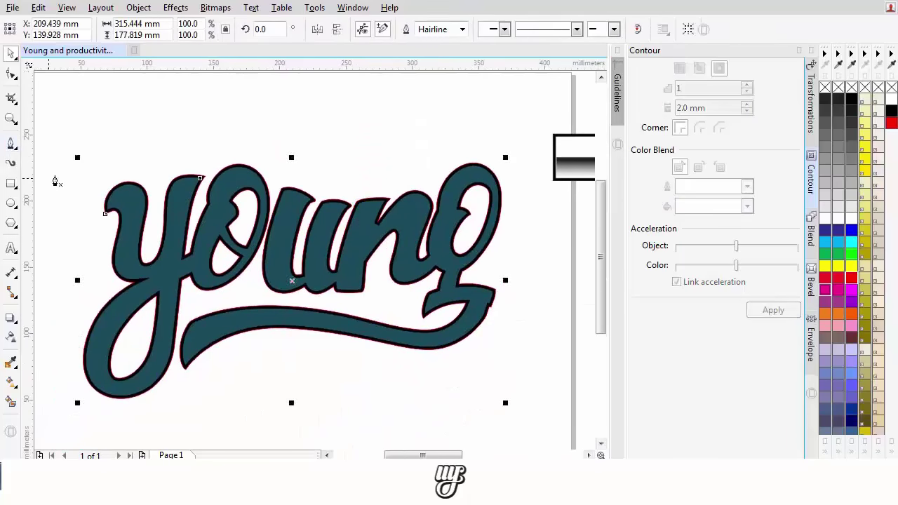
drag(131, 216, 207, 208)
click(130, 237)
drag(325, 228, 416, 282)
drag(511, 276, 551, 268)
drag(523, 158, 513, 156)
click(329, 116)
drag(115, 158, 288, 144)
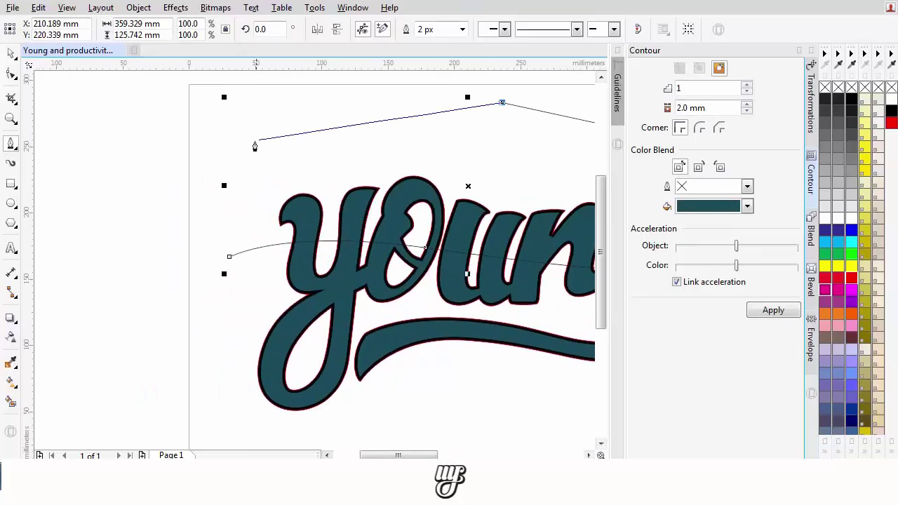
click(243, 150)
click(197, 231)
click(230, 256)
Step: Trim the upper half off the inner teal lettering using the drawn shape
click(10, 55)
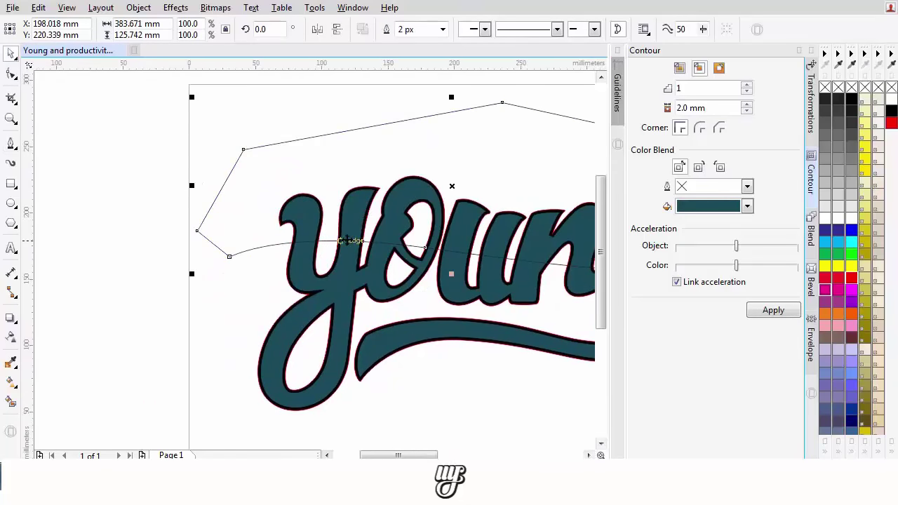
scroll(346, 242, up, 2)
shift+click(302, 260)
click(488, 34)
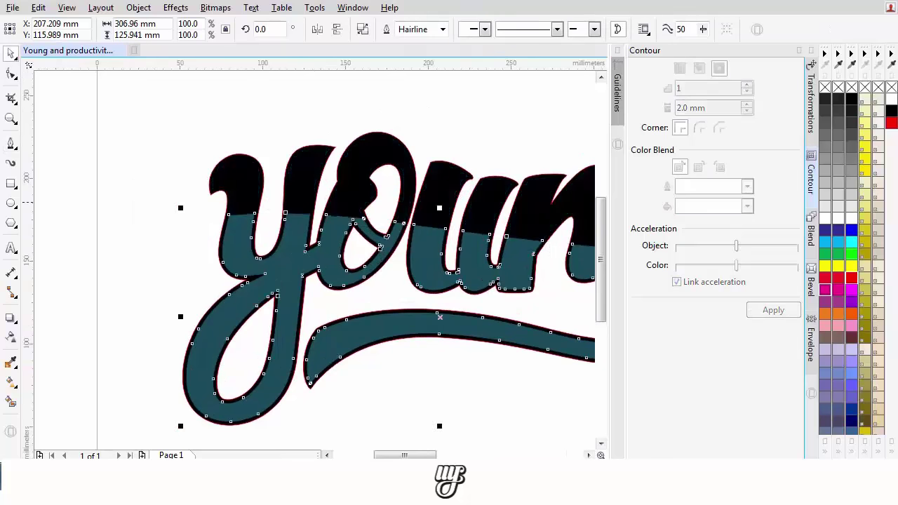
Step: Select the whole lettering and scale it down around its centre to about 149 × 84 mm
scroll(337, 202, down, 1)
drag(337, 201, 252, 232)
click(451, 232)
scroll(403, 195, up, 1)
click(232, 265)
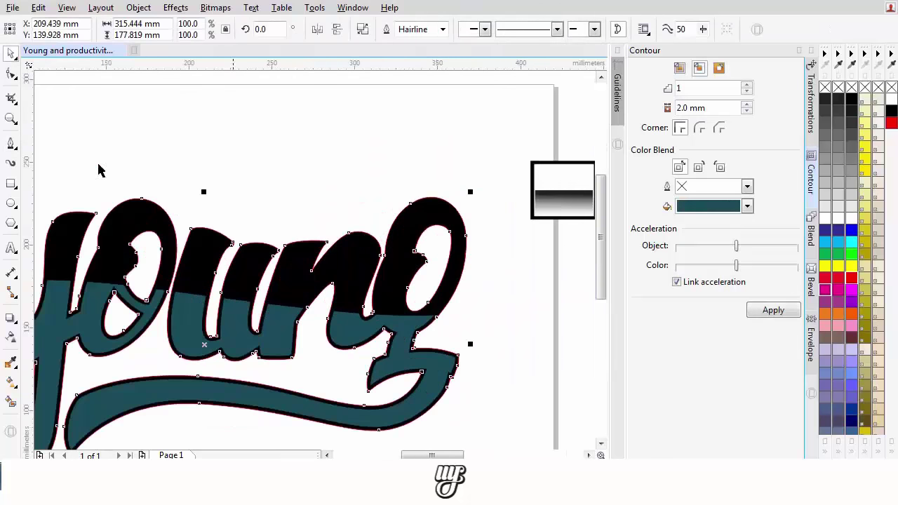
scroll(313, 211, down, 2)
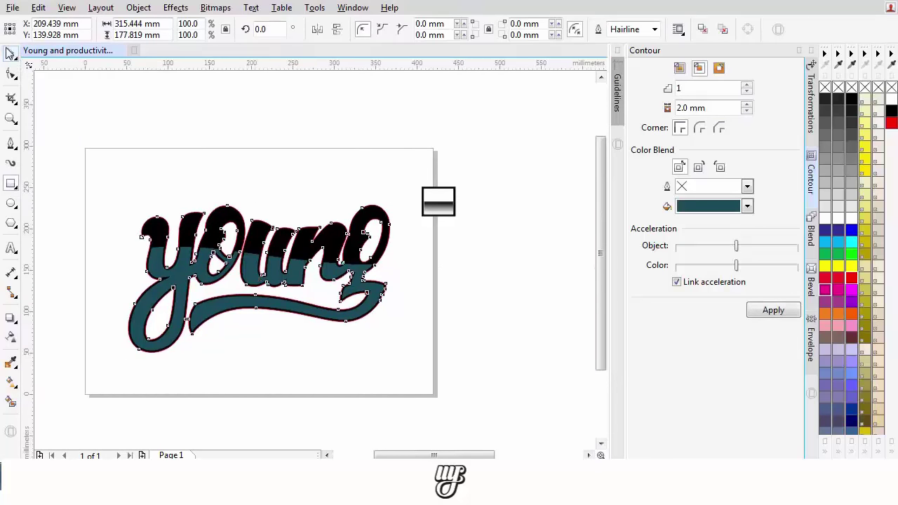
key(space)
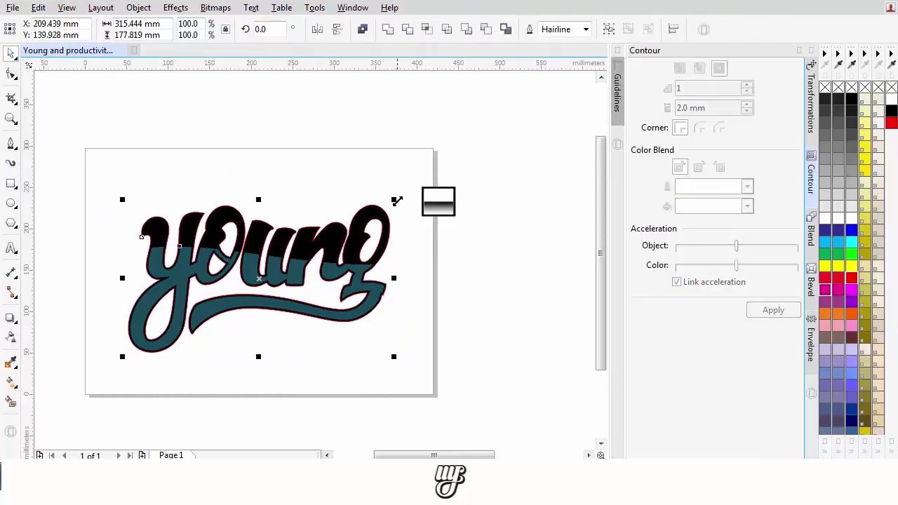
drag(395, 199, 325, 239)
Step: Draw a rectangle about 249 × 134 mm around the lettering and centre the lettering vertically on it
click(9, 184)
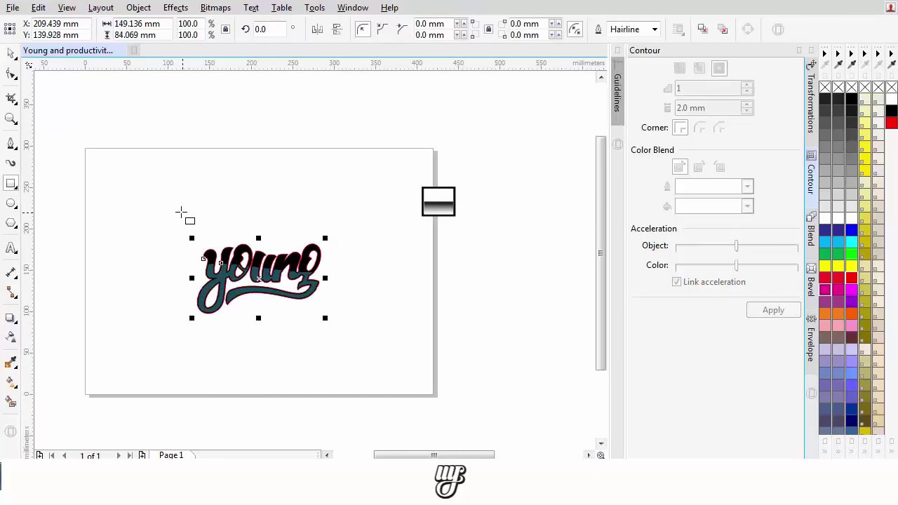
drag(156, 222, 361, 326)
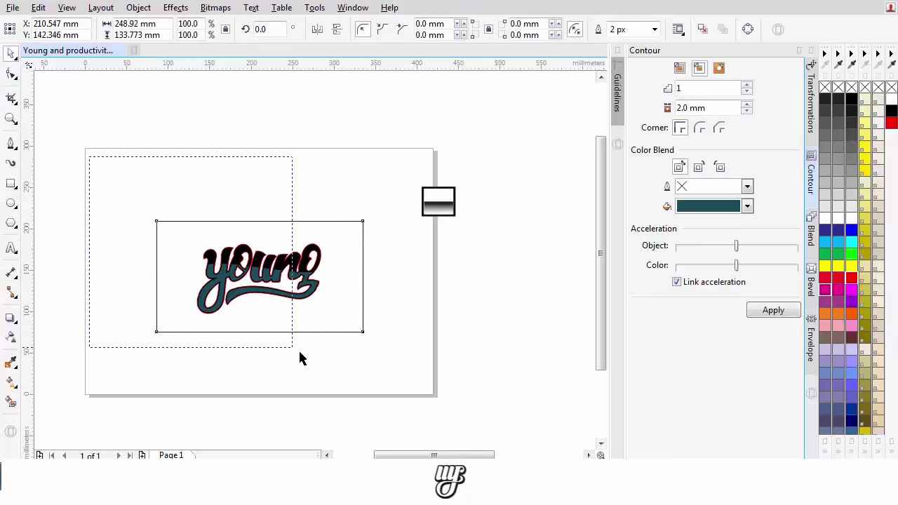
drag(331, 363, 331, 362)
shift+click(346, 290)
key(t)
key(e)
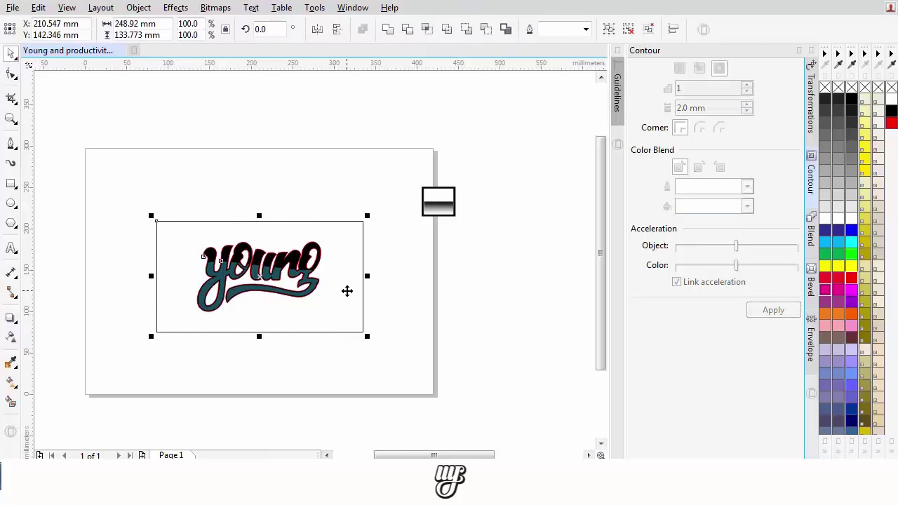
shift+click(346, 290)
drag(430, 274, 435, 274)
click(435, 281)
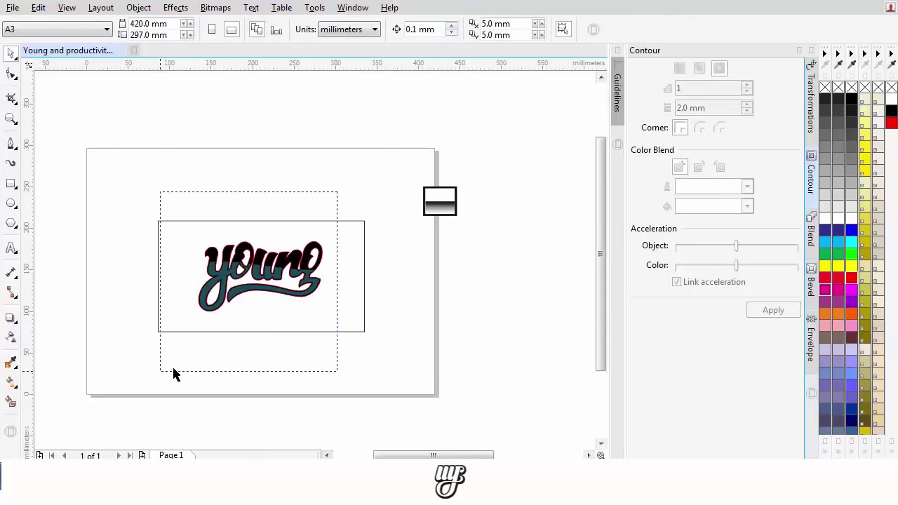
Step: Select the lettering inside the rectangle and remove its outline
drag(173, 369, 174, 369)
right_click(851, 87)
click(449, 131)
scroll(323, 239, up, 1)
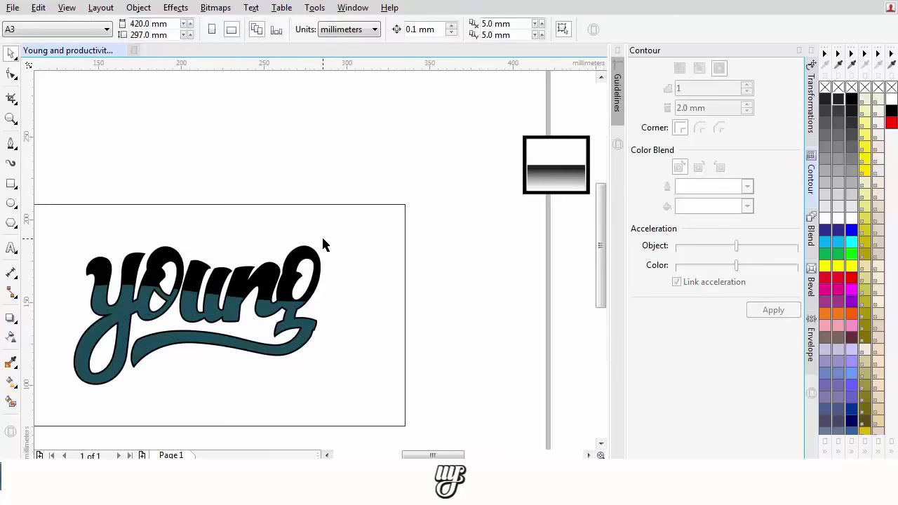
Step: Fill the lettering's lower teal part with the dark-to-white gradient copied from the sample square beside the page
click(286, 315)
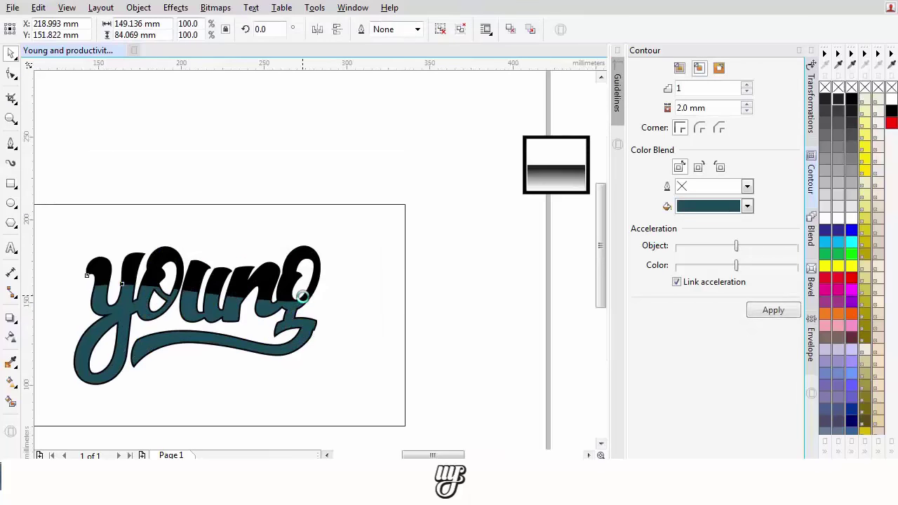
click(489, 311)
drag(291, 320, 271, 300)
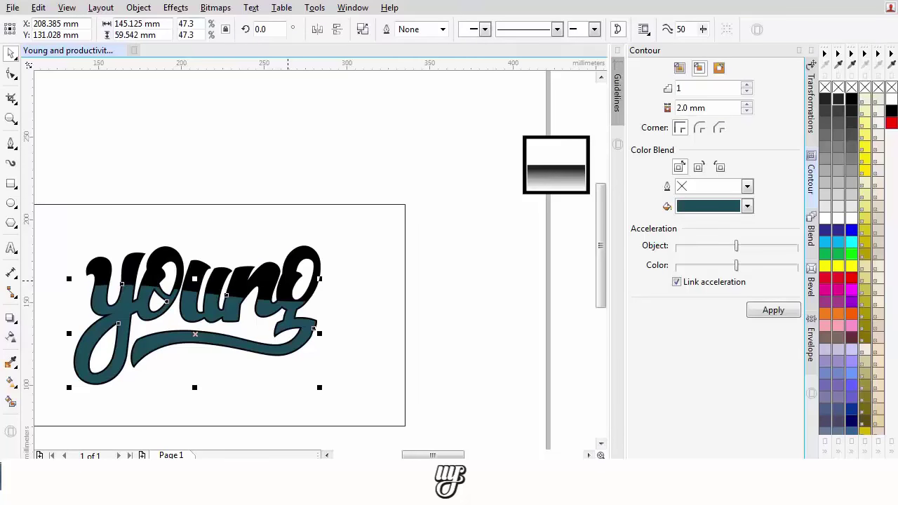
click(11, 383)
click(177, 30)
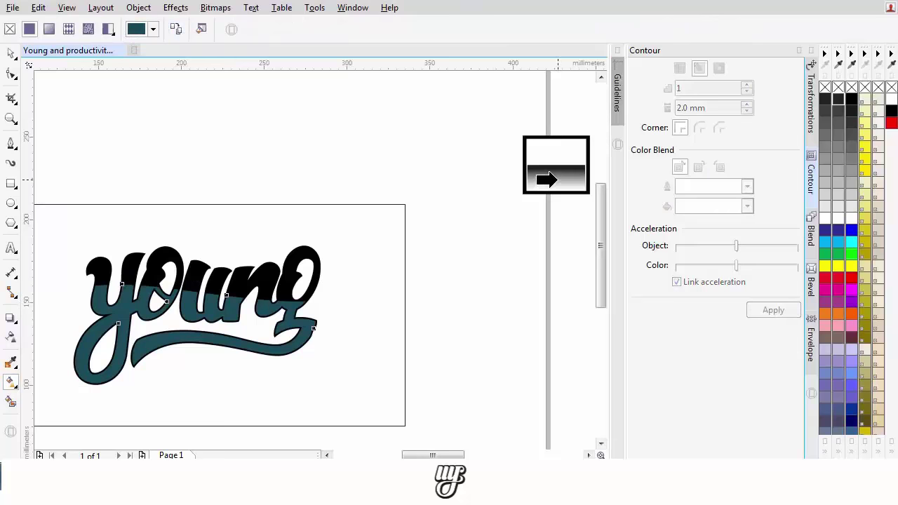
click(551, 181)
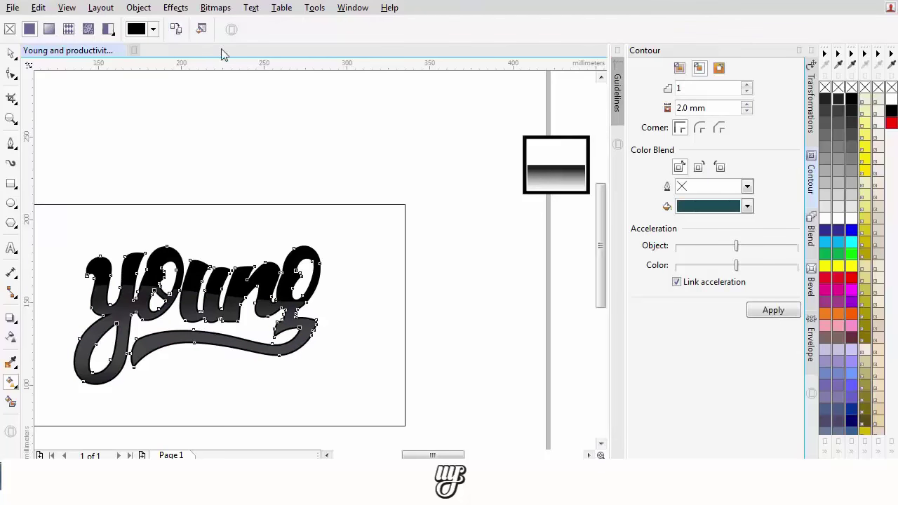
Step: Fill the base lettering with the white copied from the sample square's upper half
click(554, 144)
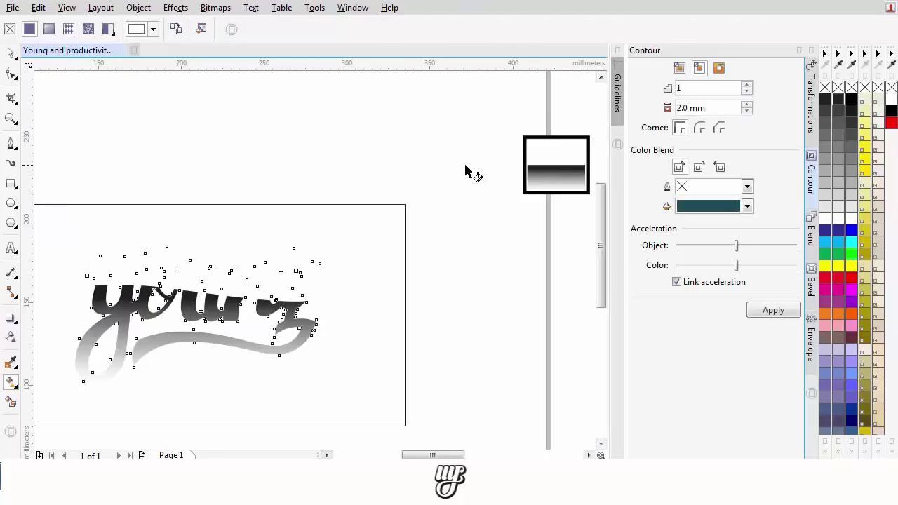
click(12, 54)
click(200, 112)
Step: Apply a one-step outside contour with a 2 mm offset and rounded corners to the white base lettering
drag(296, 270, 322, 240)
key(Escape)
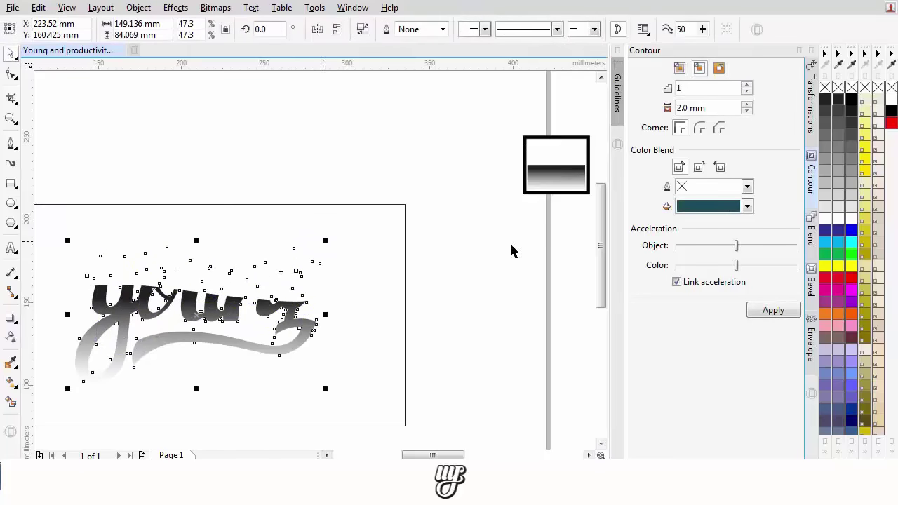
click(772, 310)
click(330, 250)
scroll(307, 254, up, 3)
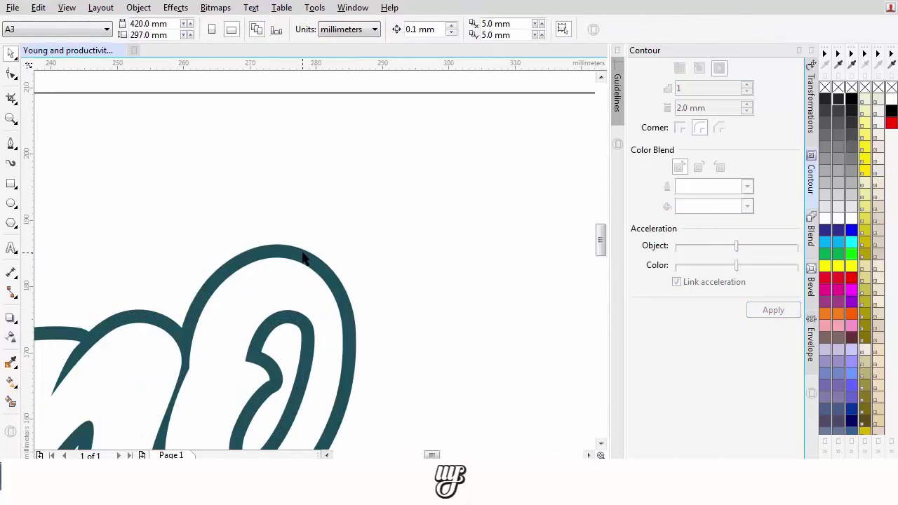
Step: Set the outside contour's offset to 3 mm
scroll(304, 259, down, 2)
click(304, 259)
scroll(530, 166, down, 2)
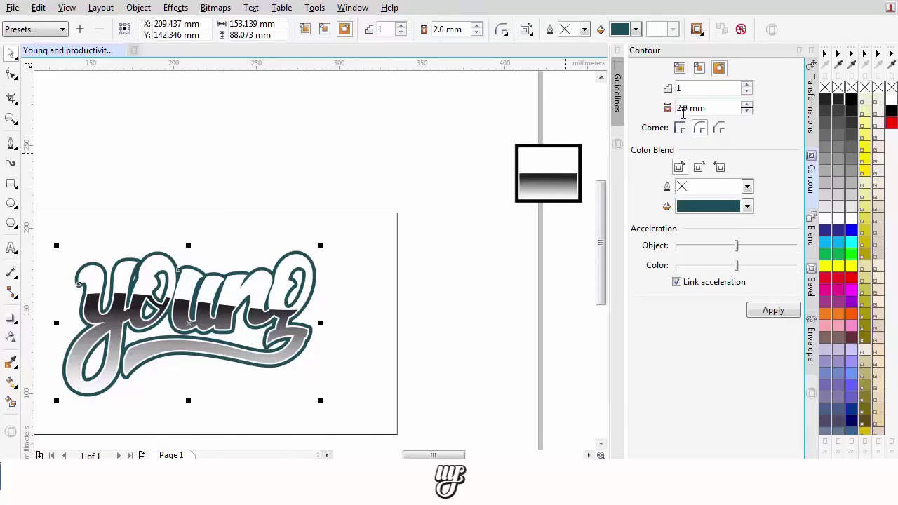
text(3)
key(Return)
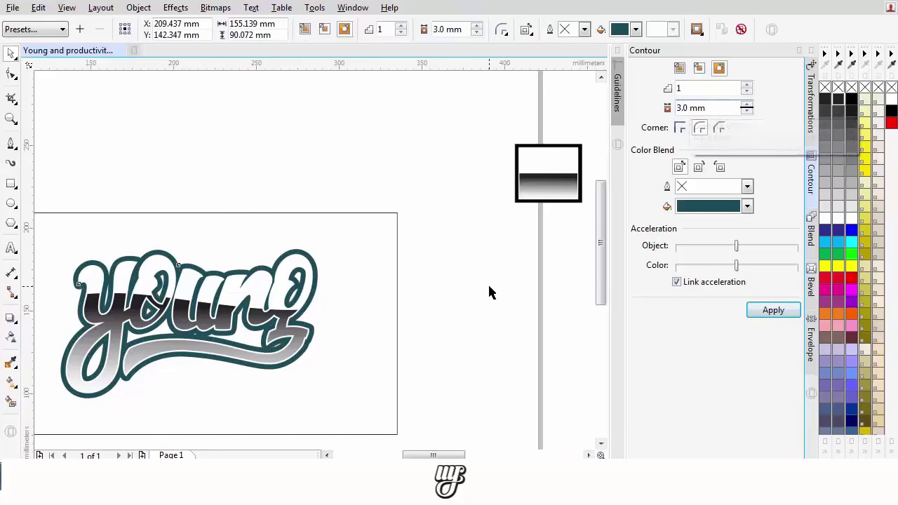
Step: Break the outside contour apart from the lettering and fill it black
click(489, 290)
scroll(288, 269, up, 2)
right_click(398, 222)
click(448, 245)
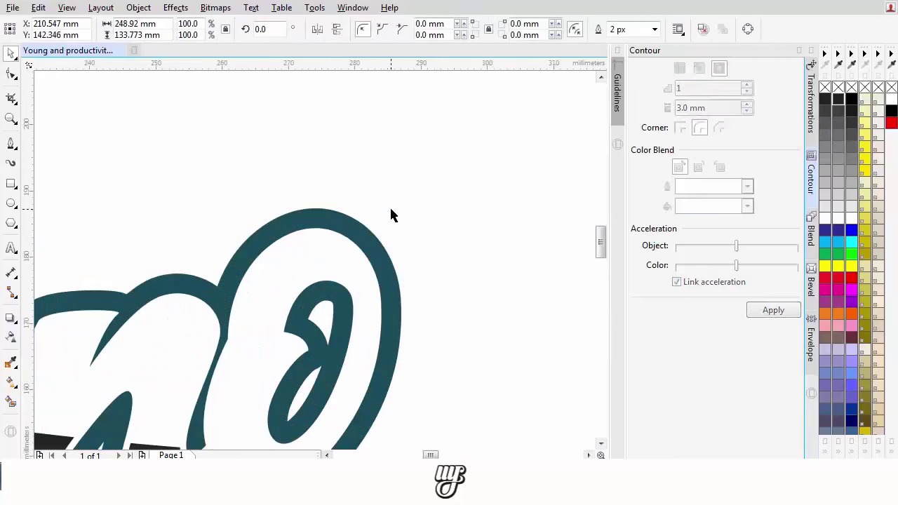
click(852, 99)
scroll(420, 213, down, 2)
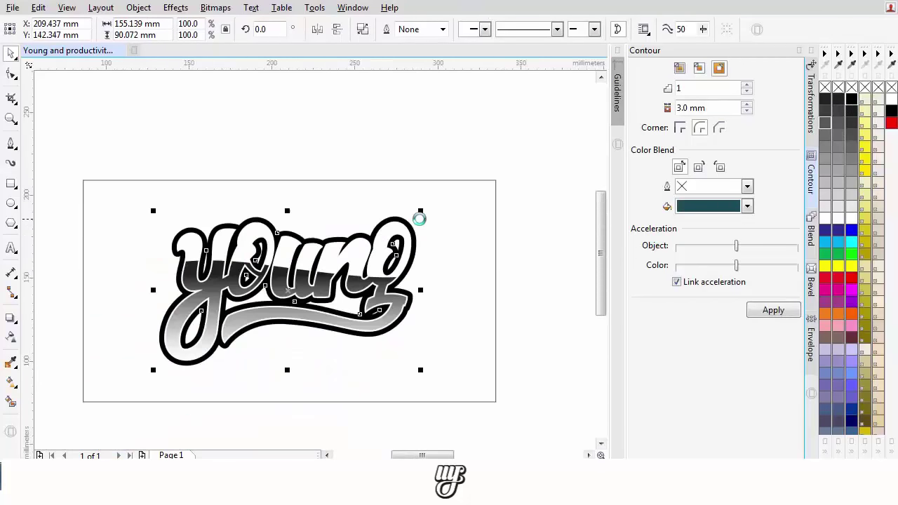
click(552, 243)
Step: Select the black outer contour and extrude it downward with the Extrude tool
scroll(420, 210, up, 1)
scroll(421, 211, up, 1)
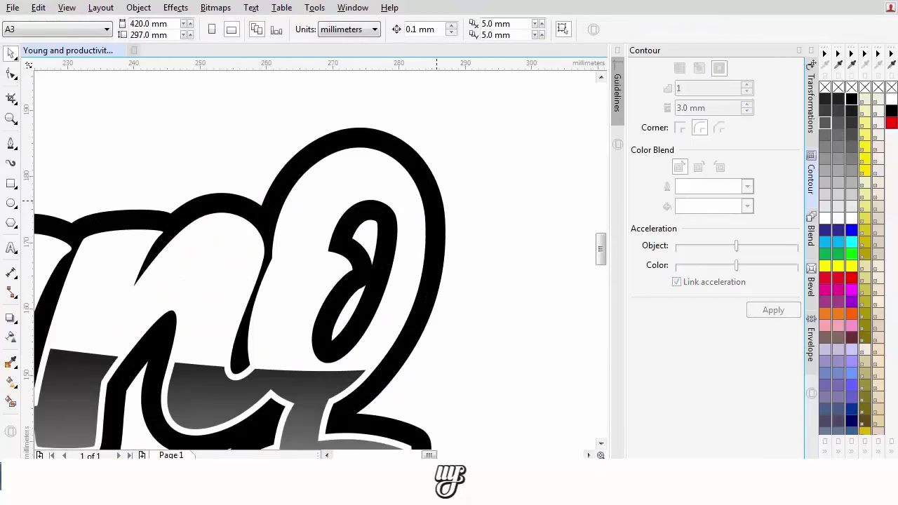
click(435, 163)
scroll(449, 157, down, 1)
drag(370, 172, 406, 166)
scroll(406, 166, down, 2)
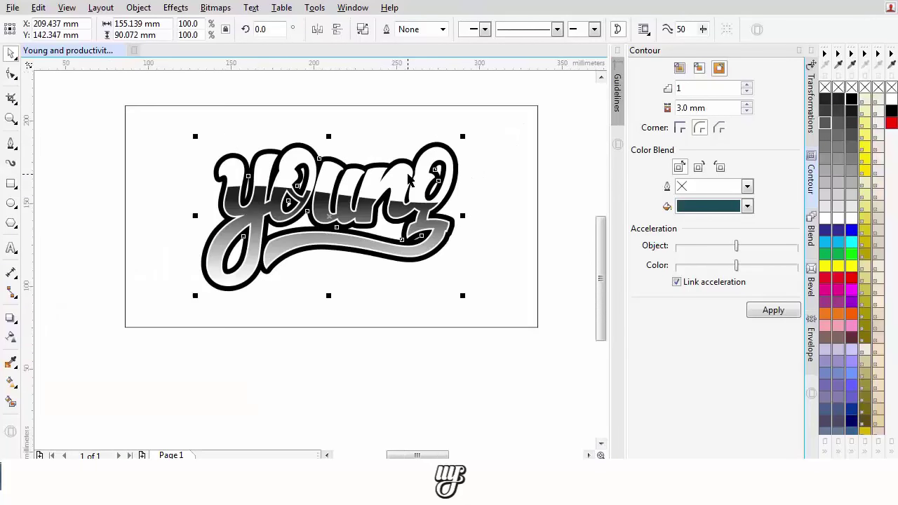
scroll(361, 189, up, 1)
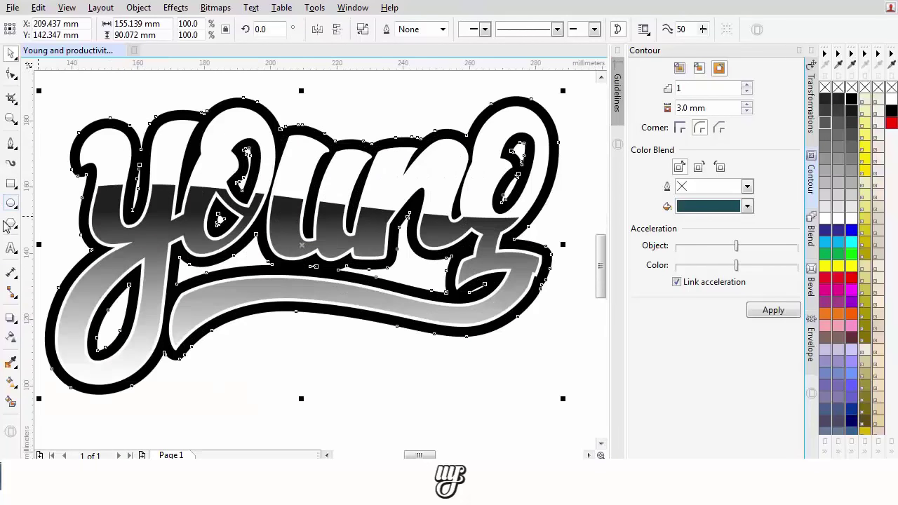
click(17, 324)
click(49, 392)
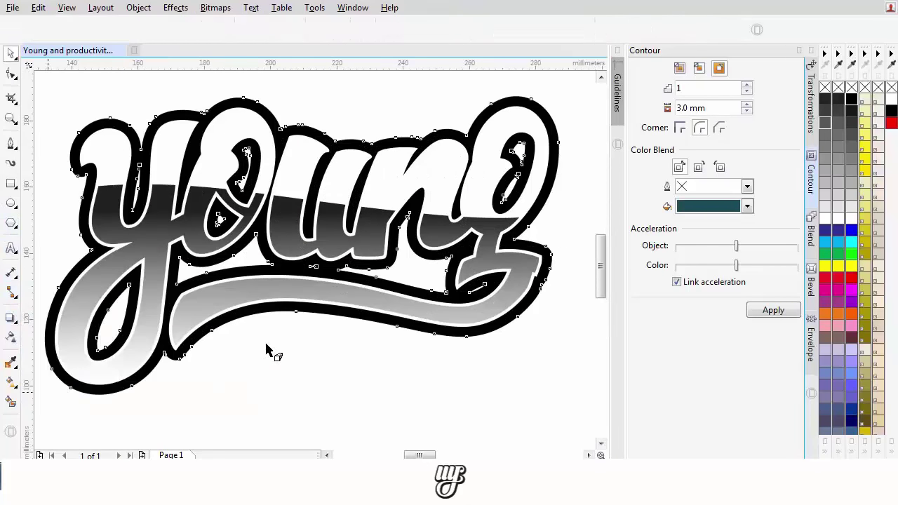
drag(334, 284, 343, 322)
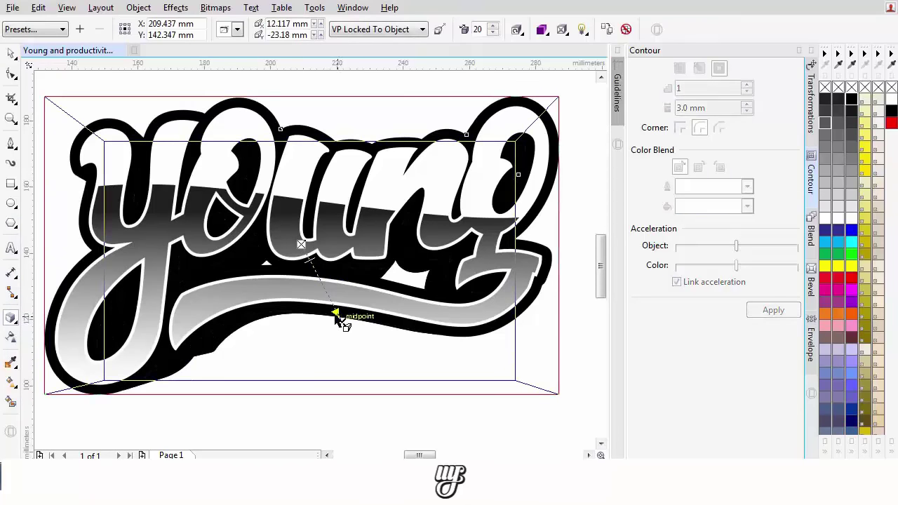
Step: Change the extrusion to a parallel type and shorten it to a vanishing point at about 4.6 mm, -6.6 mm
click(237, 30)
click(255, 72)
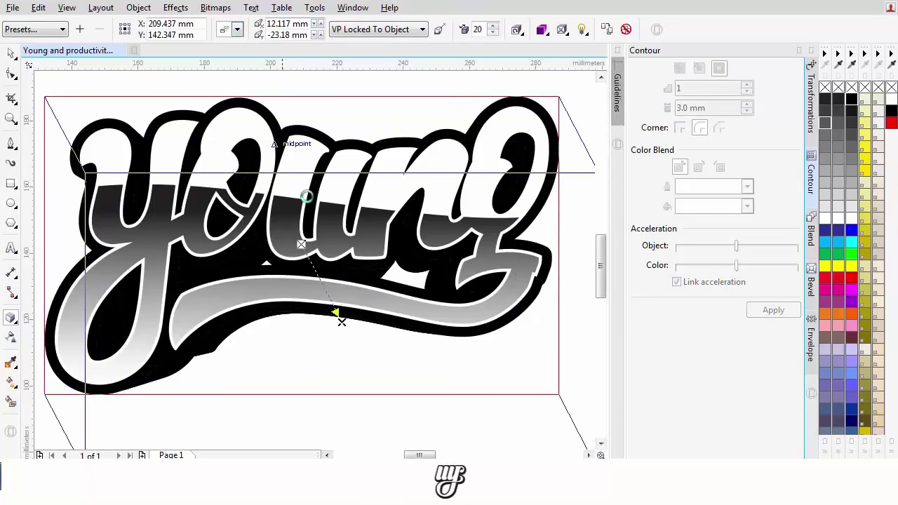
drag(343, 322, 314, 286)
scroll(309, 261, down, 1)
scroll(308, 273, up, 1)
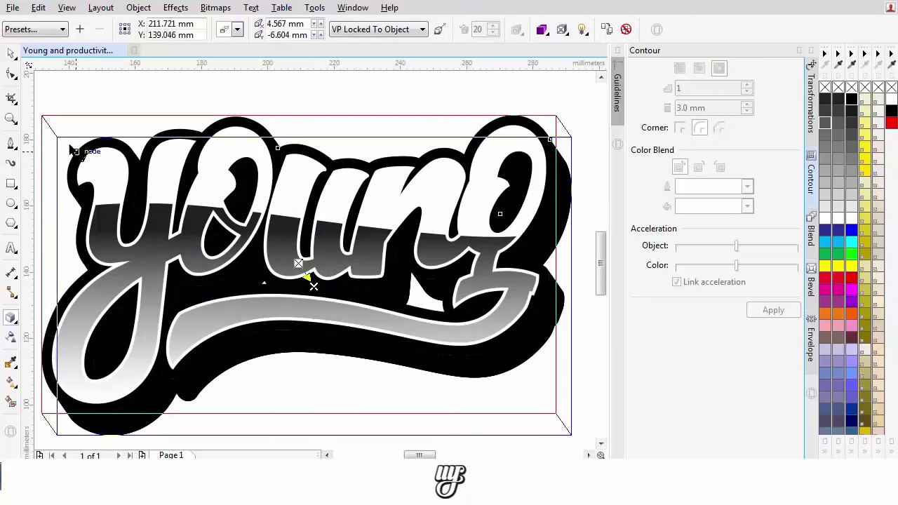
Step: Break the extrusion apart from the black contour and undo the stray move
scroll(545, 232, down, 2)
scroll(442, 221, up, 5)
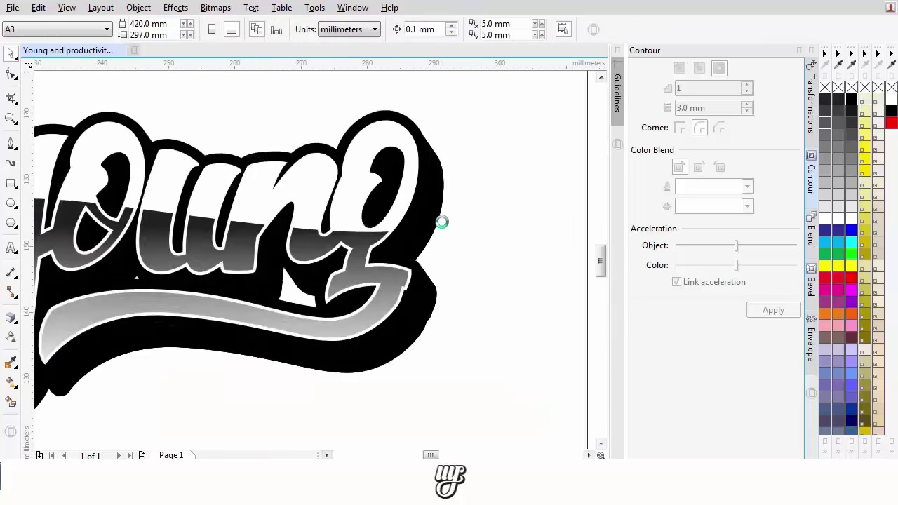
right_click(423, 222)
click(451, 246)
drag(414, 204, 430, 253)
key(ctrl+z)
Step: Ungroup the extrusion's pieces and weld them into one object
key(ctrl+u)
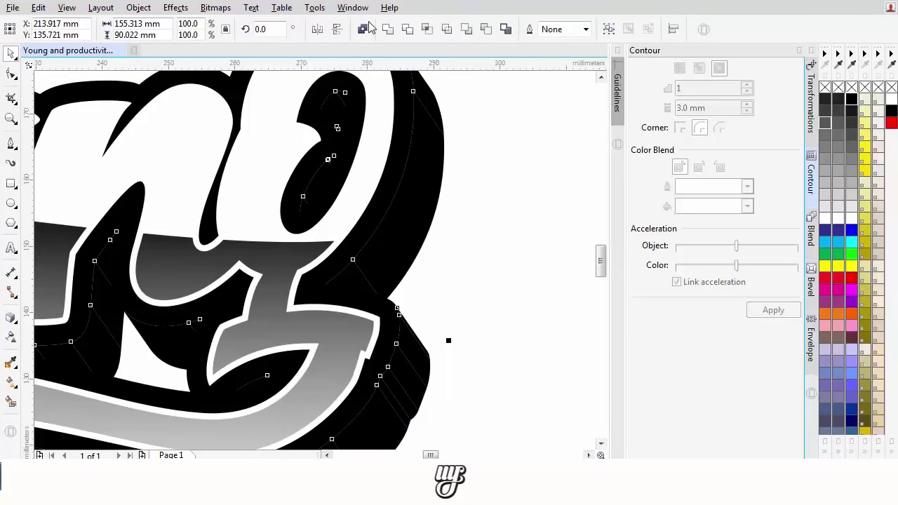
click(386, 29)
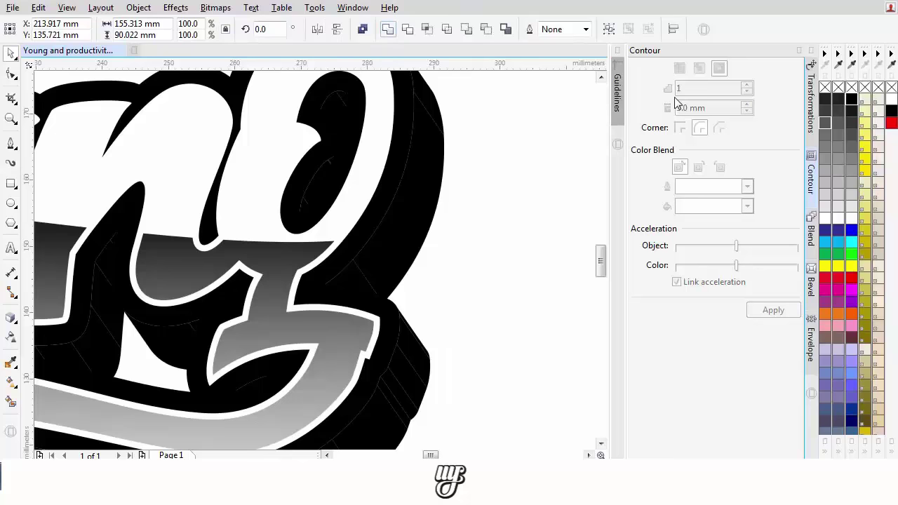
scroll(483, 120, down, 3)
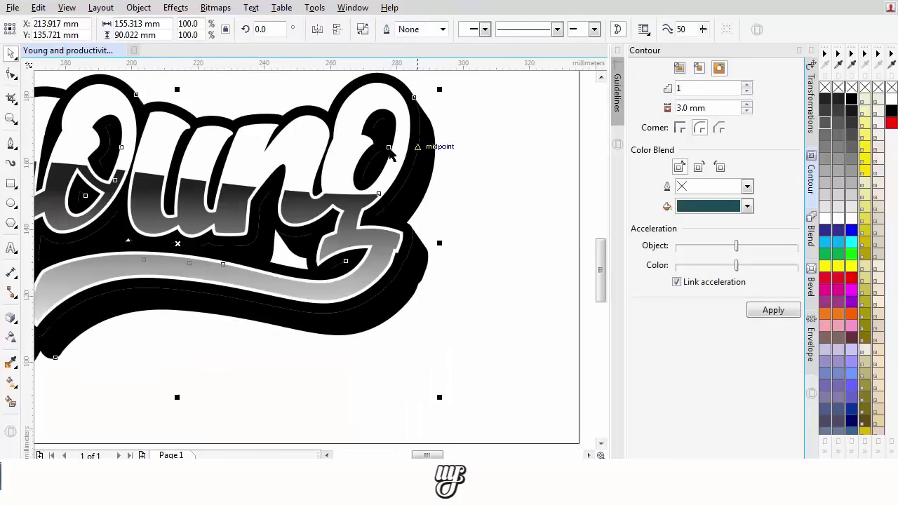
scroll(463, 145, down, 1)
scroll(383, 180, up, 1)
scroll(405, 180, down, 1)
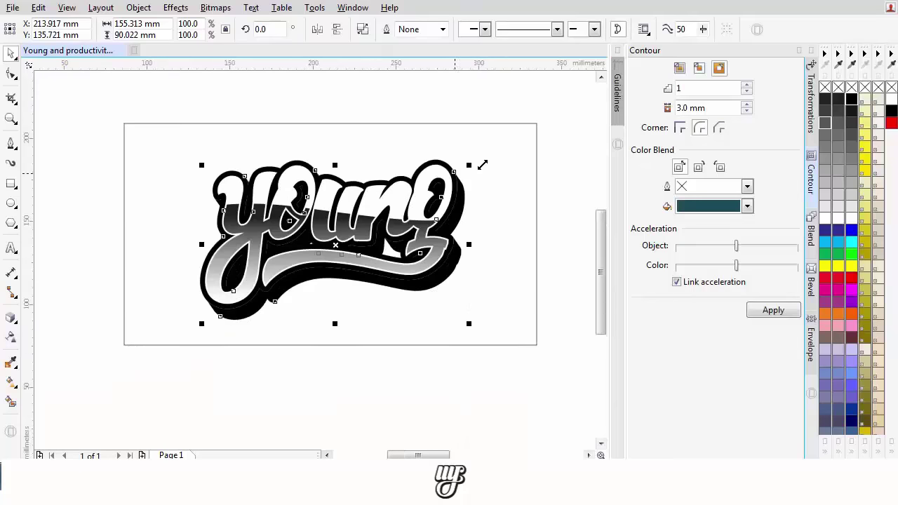
Step: Fill the background rectangle behind the lettering with black
click(499, 165)
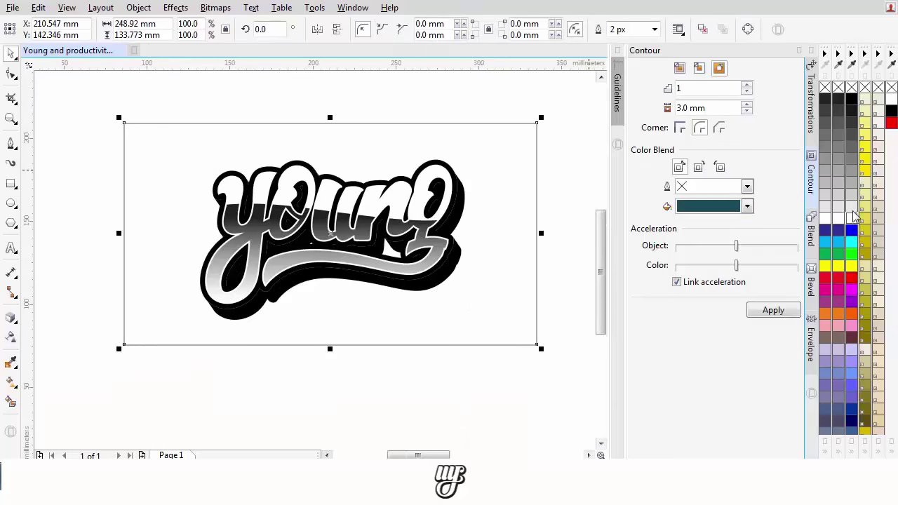
click(852, 100)
scroll(545, 177, up, 1)
scroll(402, 213, down, 1)
key(Escape)
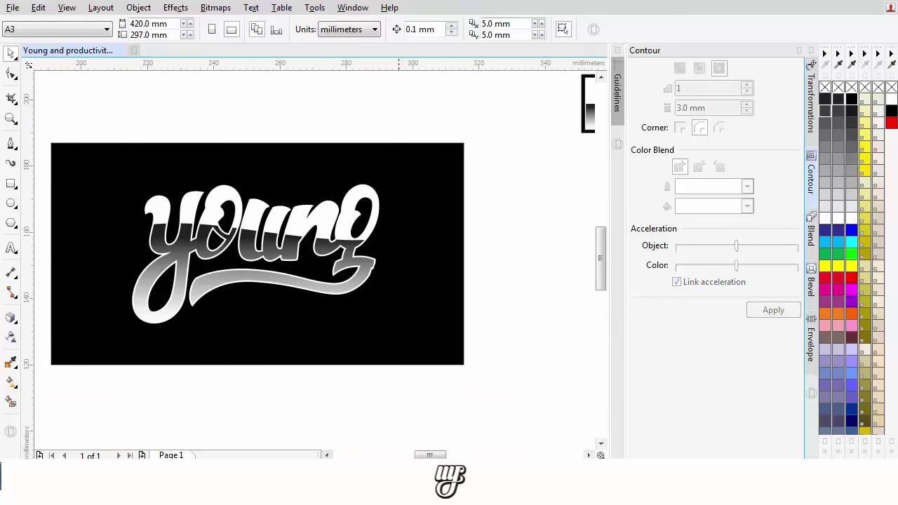
Step: Weld the extruded shadow and the black outer contour into one shape
scroll(402, 213, up, 1)
click(390, 250)
drag(391, 250, 391, 254)
key(ctrl+z)
scroll(350, 160, up, 2)
shift+click(350, 160)
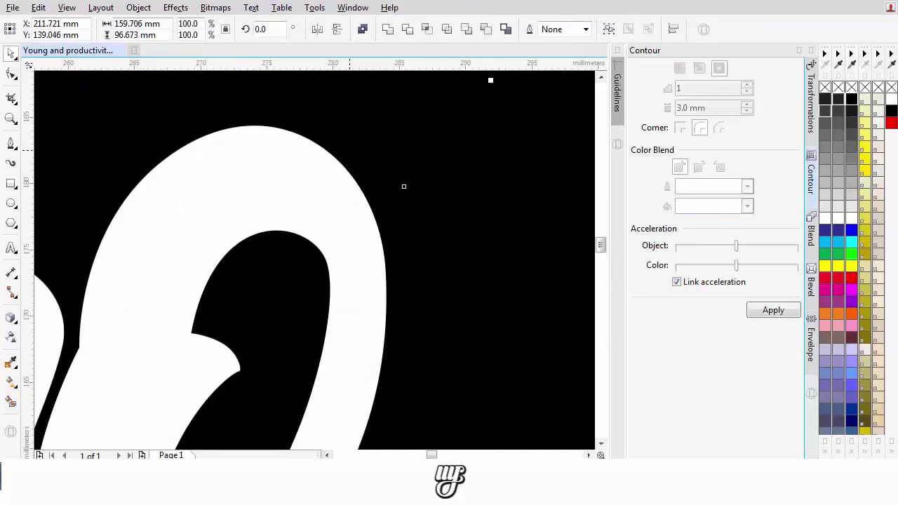
click(390, 31)
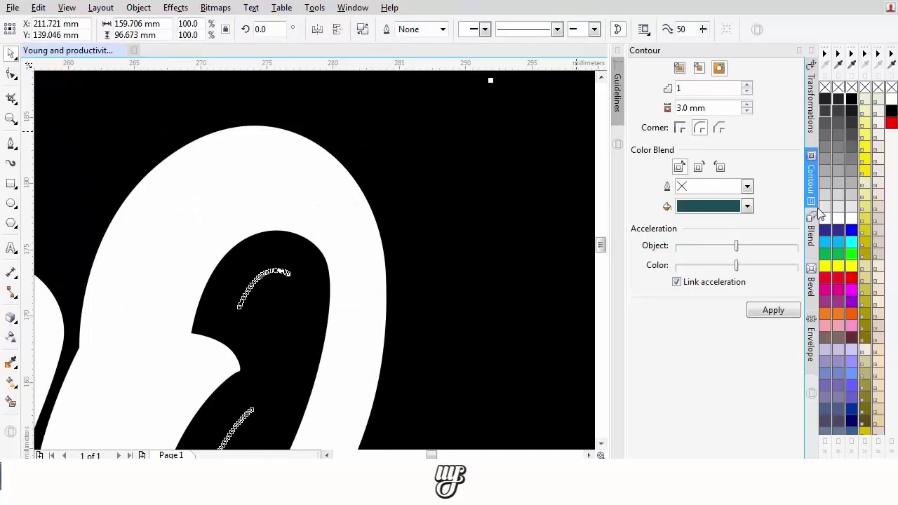
Step: Add a one-step outside contour with a 1.0 mm offset around the welded black shape
click(764, 310)
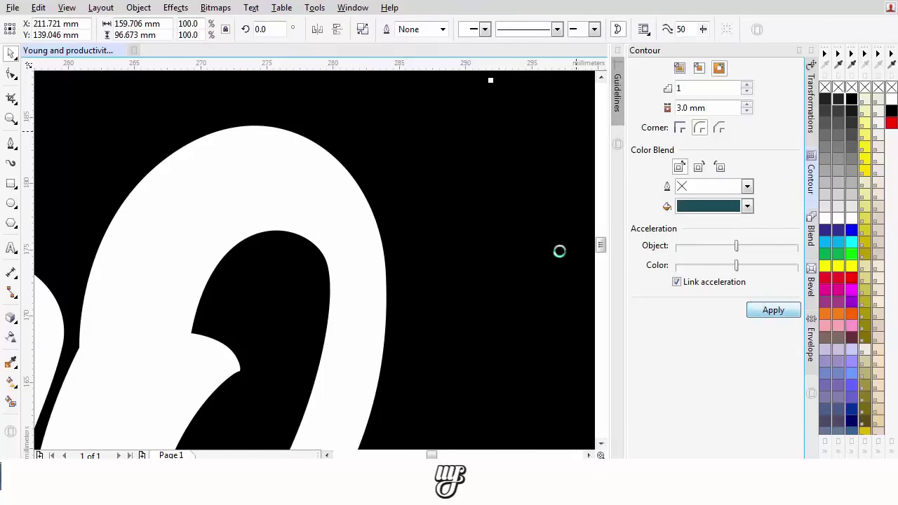
scroll(454, 203, down, 3)
scroll(463, 200, up, 2)
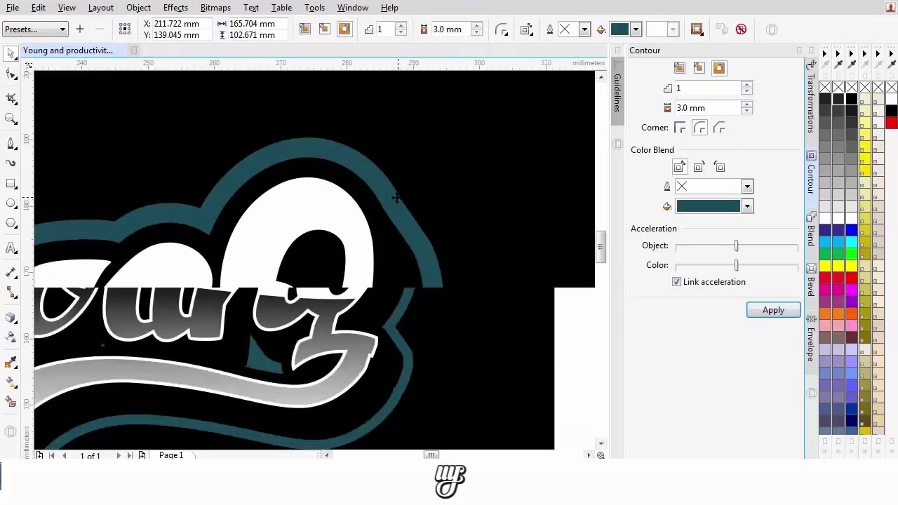
text(1)
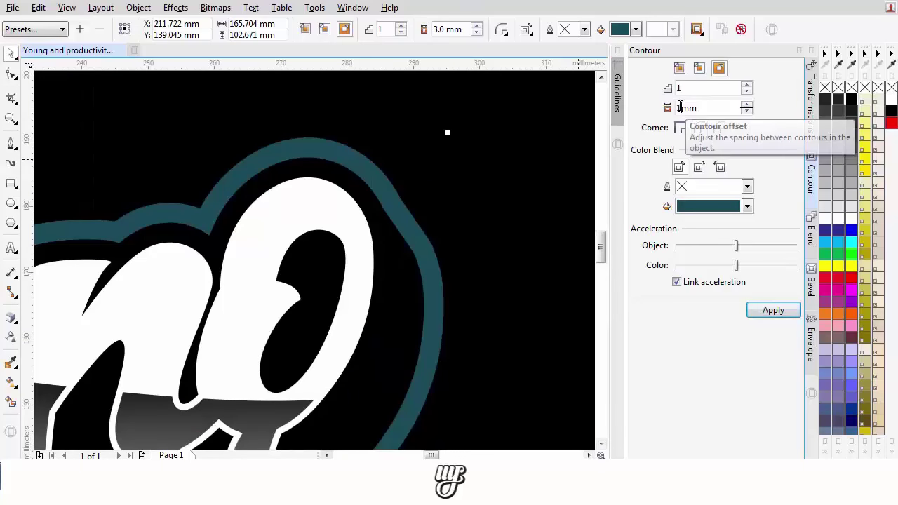
key(Return)
scroll(406, 209, up, 2)
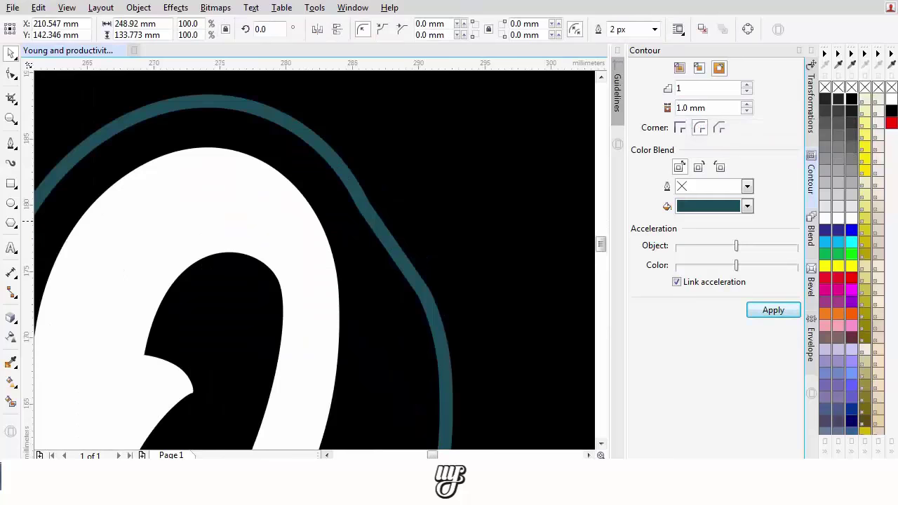
Step: Break the contour apart from the black shape and fill it white
right_click(381, 231)
click(411, 254)
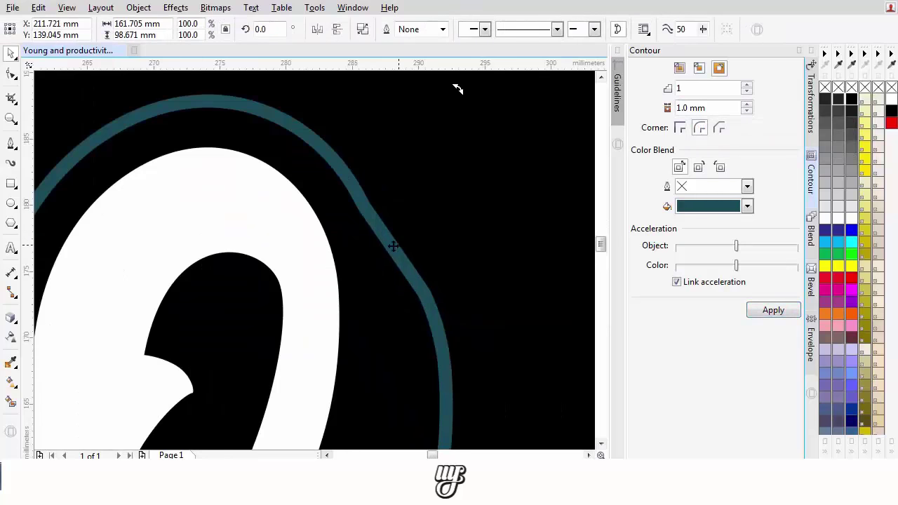
click(851, 219)
scroll(361, 270, down, 2)
key(Escape)
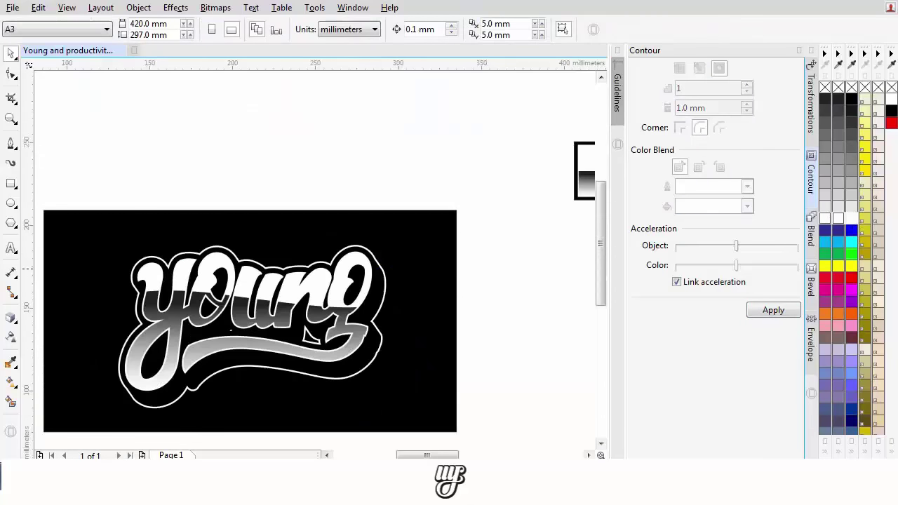
Step: Group all the lettering pieces and scale the group down to 63%, about 102 mm wide, within the black background
drag(282, 278, 464, 203)
drag(573, 361, 576, 390)
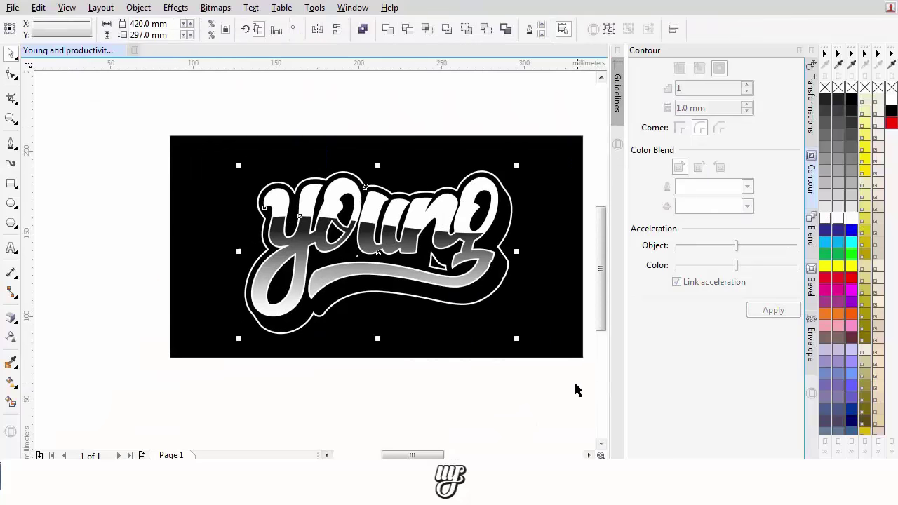
drag(516, 164, 465, 197)
click(810, 50)
drag(501, 164, 470, 152)
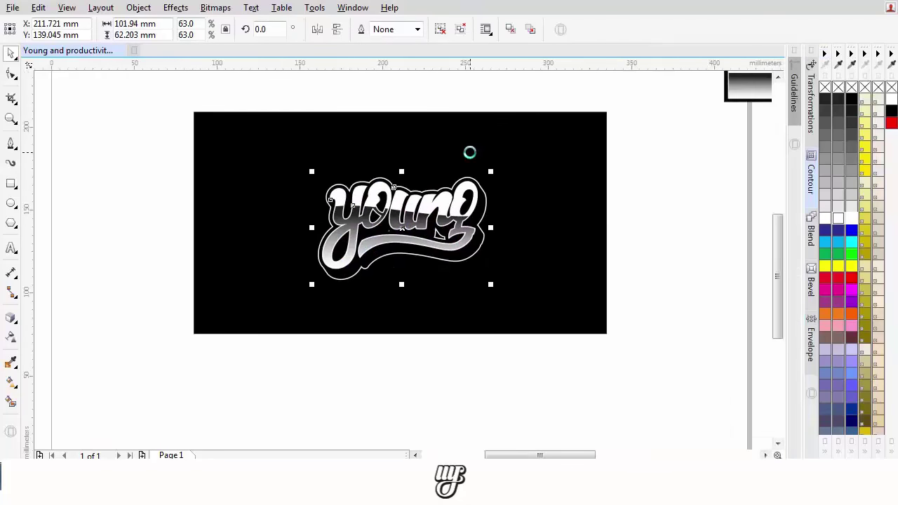
Step: Move the framed gradient sample from the page's edge well outside the page
scroll(438, 218, down, 1)
drag(437, 218, 416, 239)
click(591, 177)
drag(591, 178, 781, 159)
drag(554, 168, 753, 150)
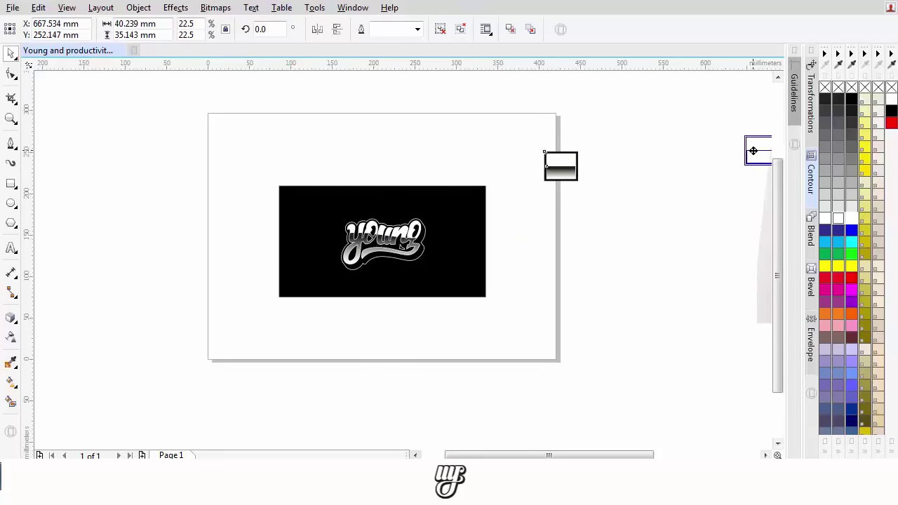
Step: Scale the lettering and black background together to about 104 × 56 mm and place them at the page's left edge
drag(570, 140, 261, 317)
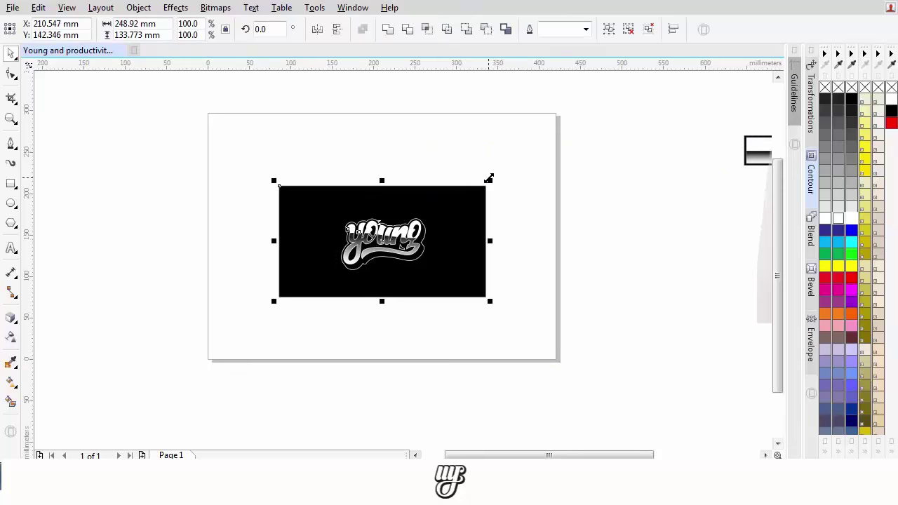
drag(489, 179, 370, 244)
drag(323, 274, 252, 246)
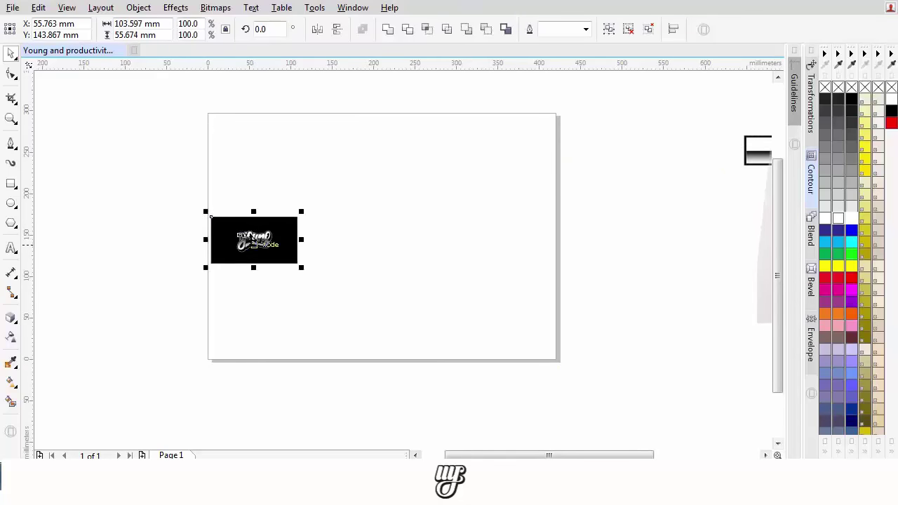
Step: Select the gradient-filled lower half of the lettering and shorten its fill so it reaches white at the swash
scroll(249, 239, up, 1)
click(94, 167)
click(230, 247)
scroll(229, 250, up, 2)
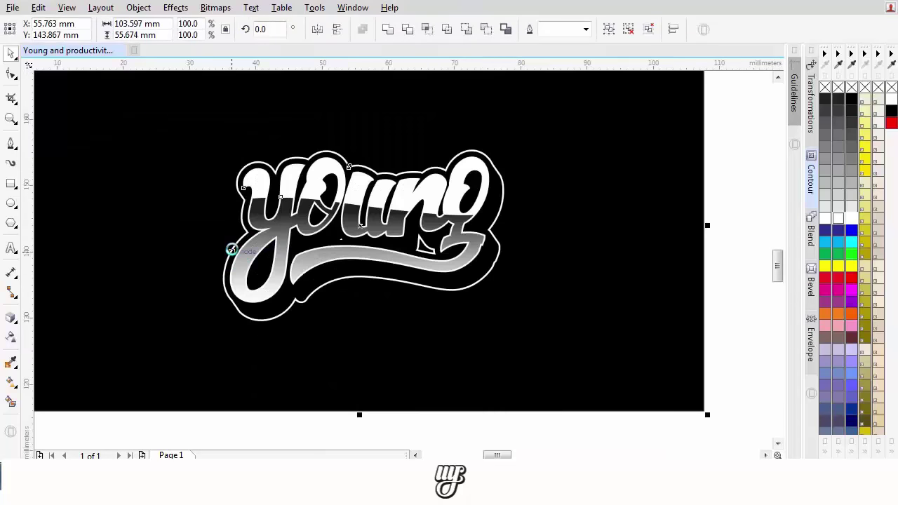
scroll(232, 250, down, 1)
click(581, 262)
scroll(324, 231, up, 2)
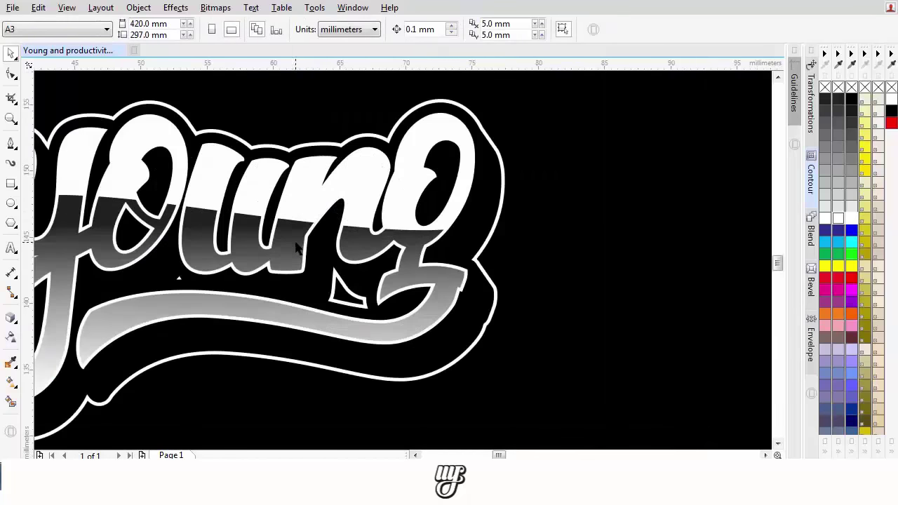
click(319, 221)
click(302, 233)
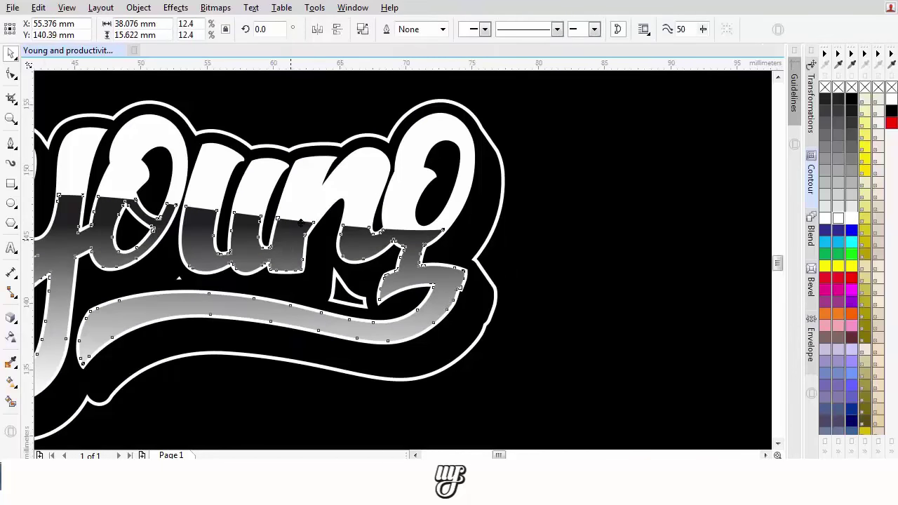
click(14, 383)
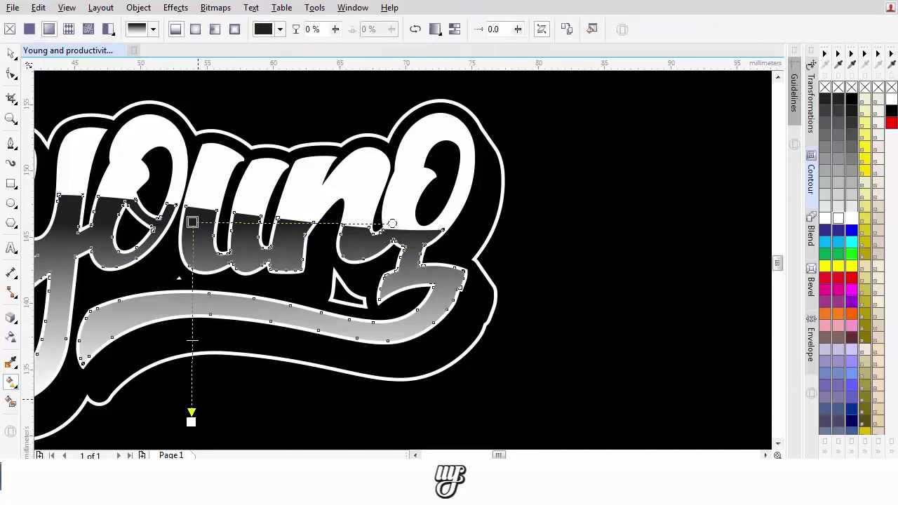
drag(192, 395, 189, 328)
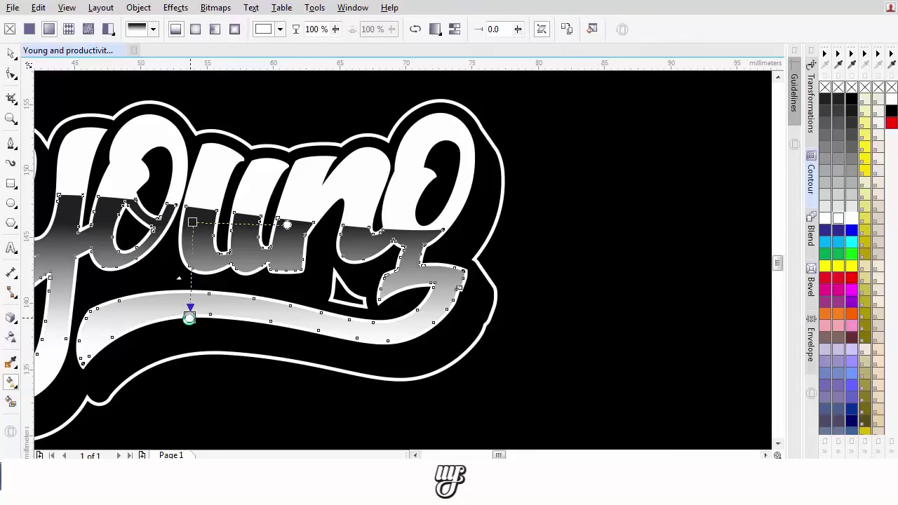
Step: Shift the gradient's dark start up to the split line and tilt the fill to follow that line
drag(192, 223, 200, 207)
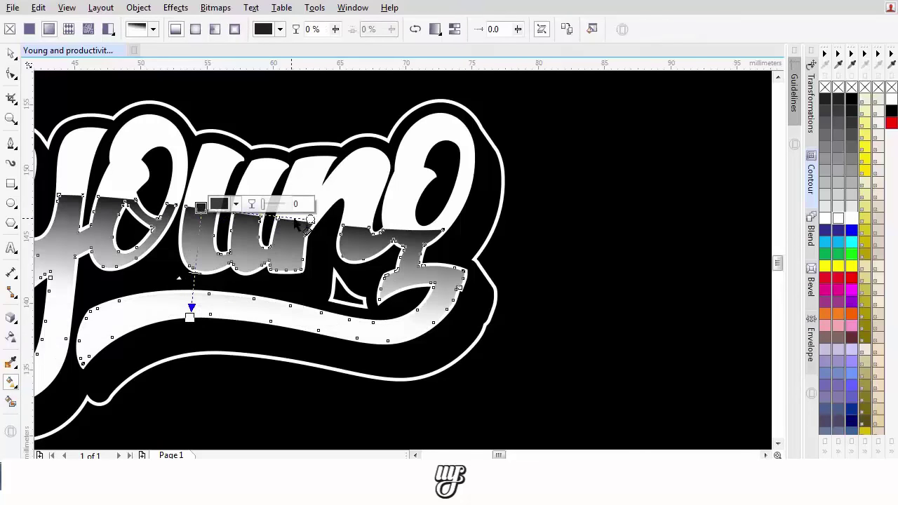
drag(310, 220, 309, 230)
scroll(315, 233, down, 1)
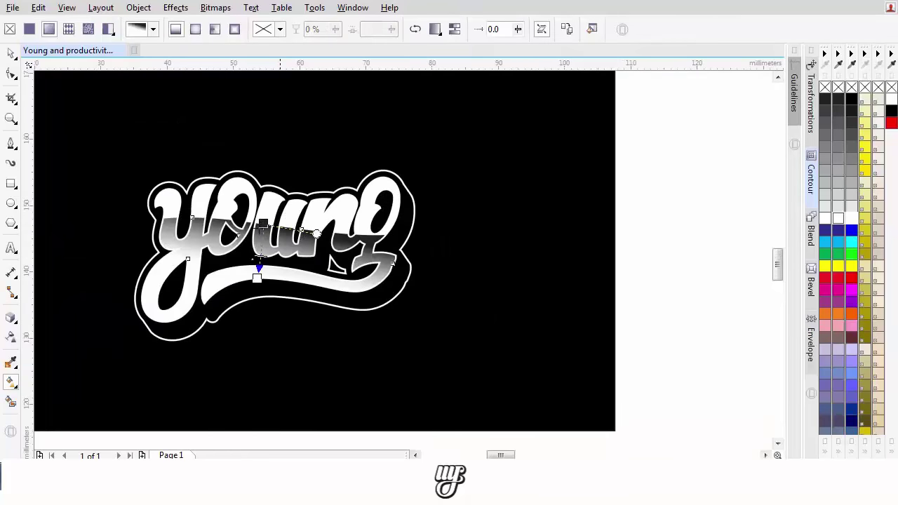
scroll(194, 209, up, 1)
drag(320, 334, 321, 328)
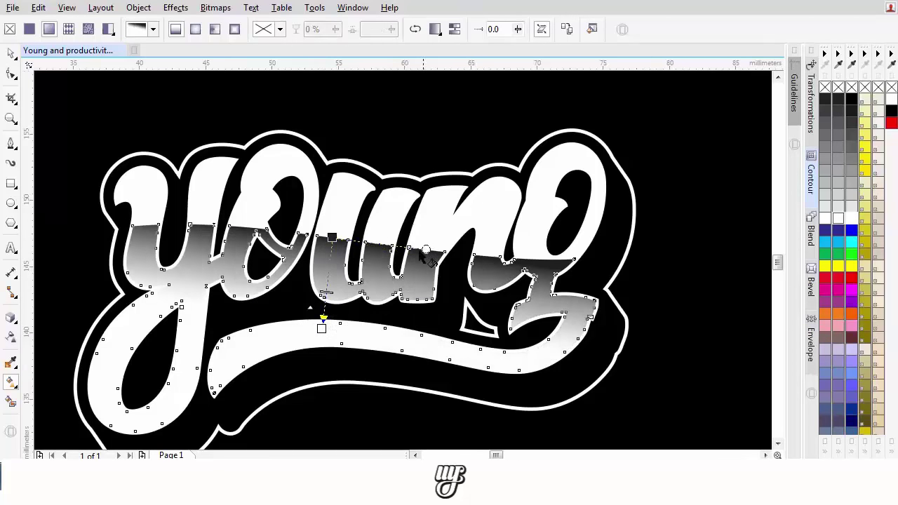
Step: Group the lettering and center it horizontally and vertically on the black rectangle
click(12, 55)
scroll(448, 267, down, 4)
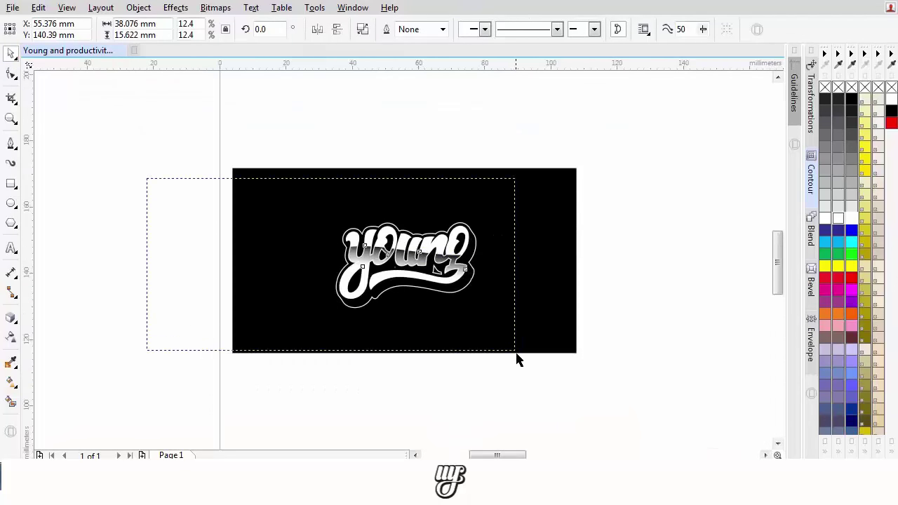
drag(516, 353, 512, 355)
key(ctrl+g)
shift+click(509, 336)
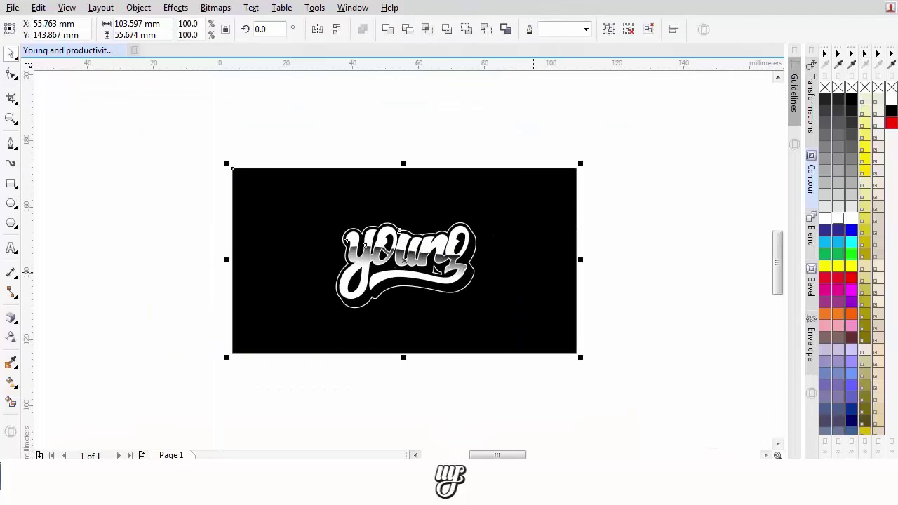
key(c)
key(e)
Step: Duplicate the lettering with its black background and place the copy beside the original on the right
click(463, 242)
scroll(463, 243, down, 1)
scroll(260, 288, down, 2)
scroll(374, 259, up, 1)
key(space)
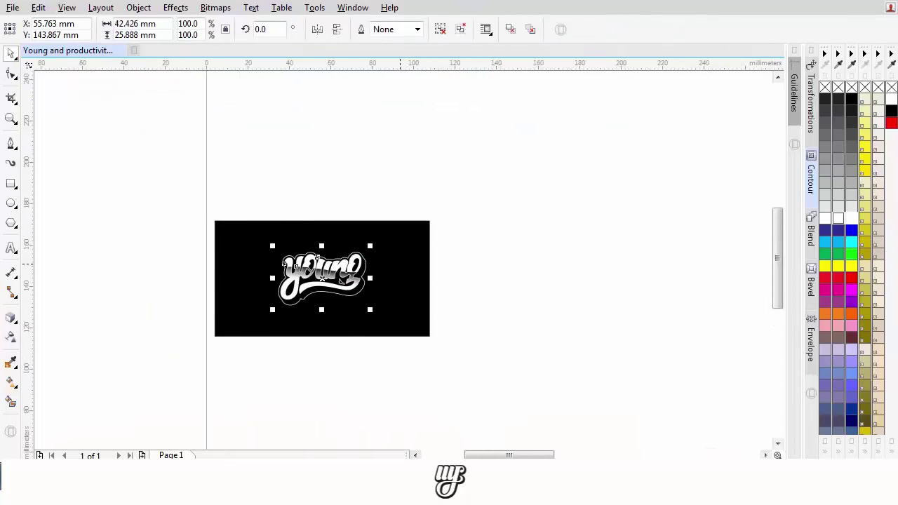
shift+click(239, 267)
drag(239, 266, 467, 268)
right_click(480, 267)
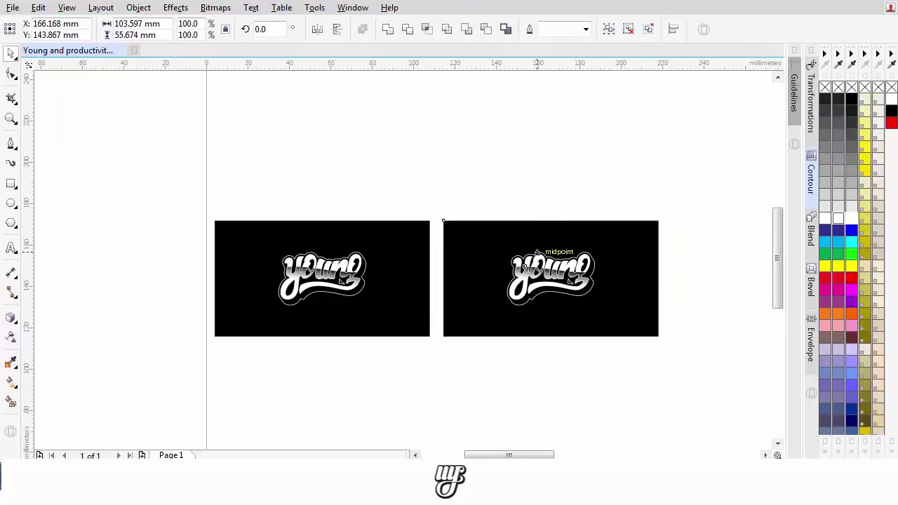
Step: Fill the copy's background rectangle white and give it a light grey outline
drag(621, 184, 438, 200)
click(438, 201)
click(450, 250)
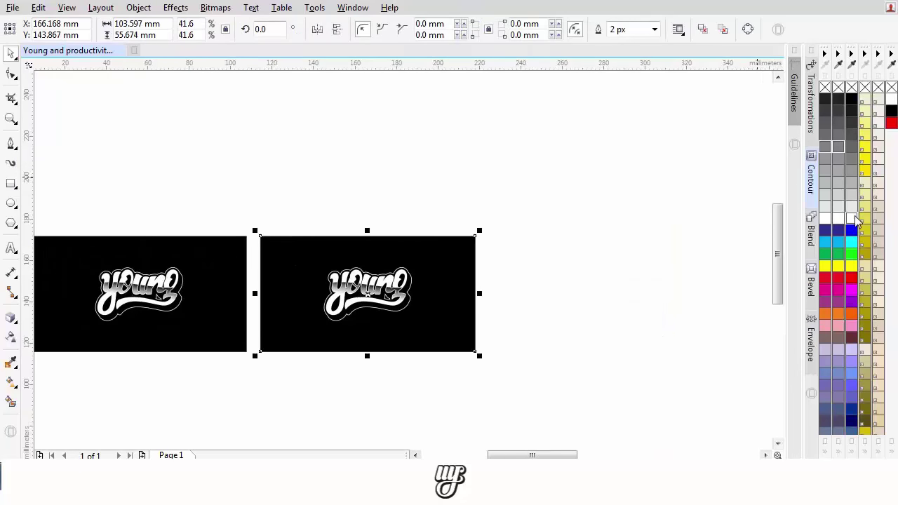
click(851, 218)
click(554, 174)
Step: Recolor the thin outermost contour of the copied lettering black
scroll(365, 286, up, 5)
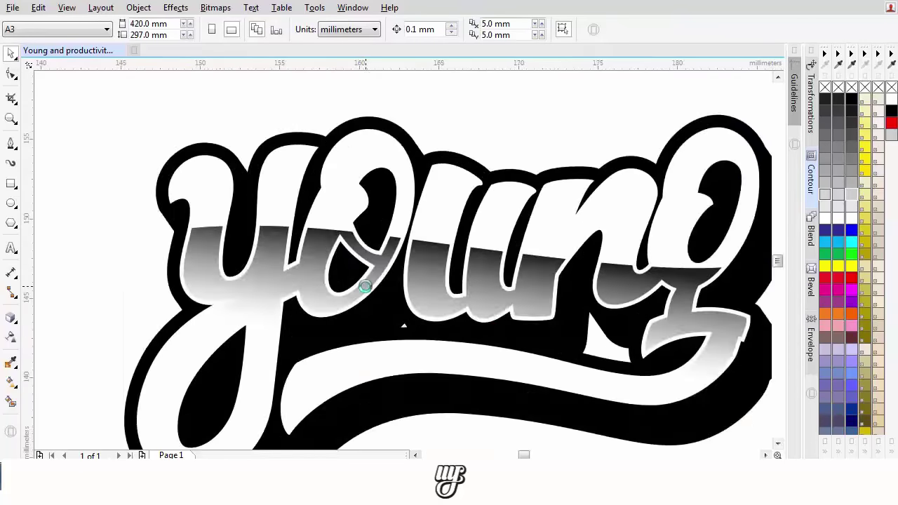
scroll(364, 287, down, 5)
drag(174, 421, 174, 419)
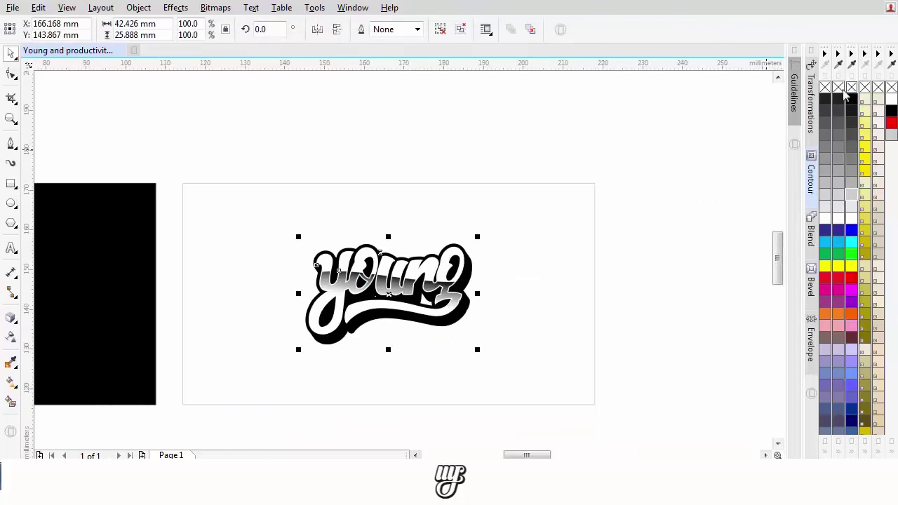
click(588, 85)
scroll(473, 244, up, 3)
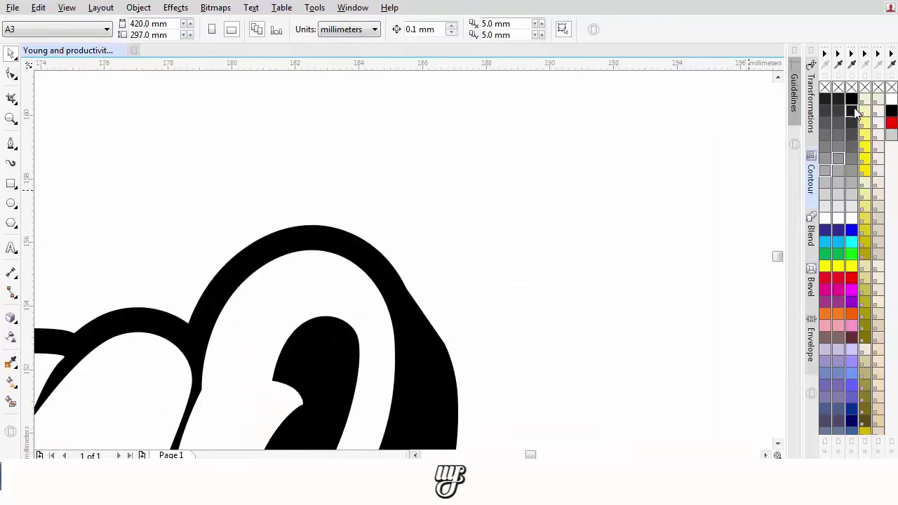
drag(424, 314, 425, 315)
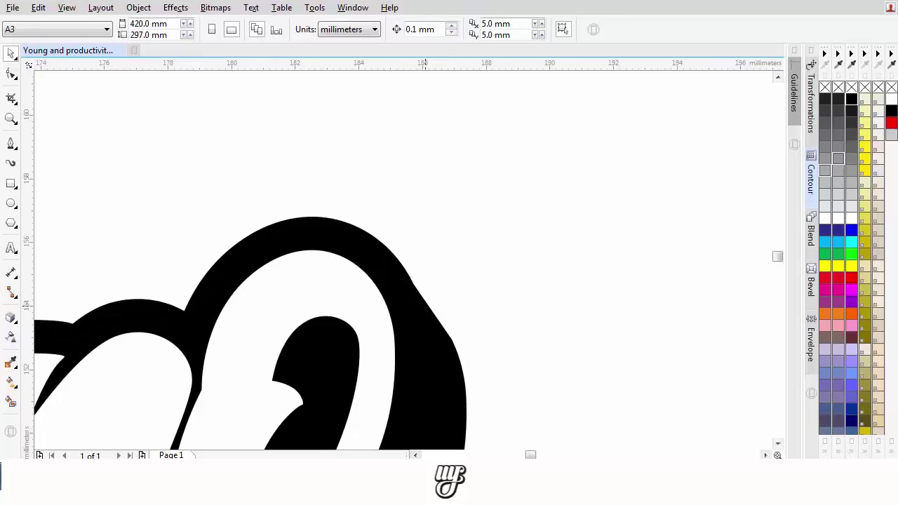
Step: Using sampled colors, fill the copy's thick inner contour white and the lettering's white base black
click(10, 361)
click(452, 195)
click(383, 277)
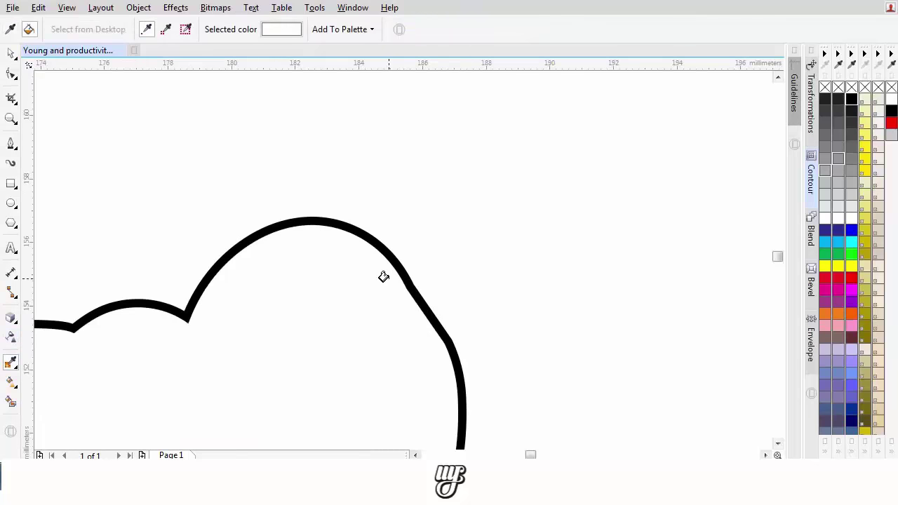
click(389, 251)
click(312, 294)
scroll(313, 294, down, 5)
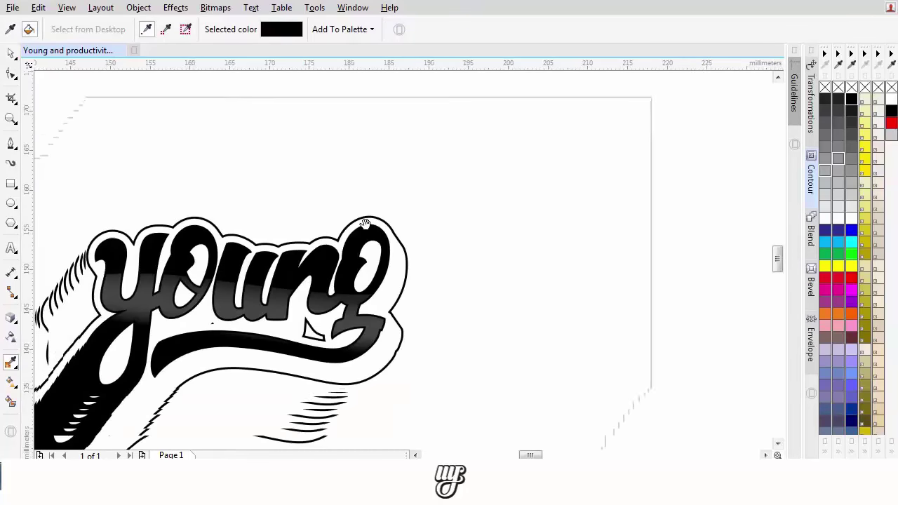
scroll(252, 268, up, 4)
scroll(277, 299, down, 5)
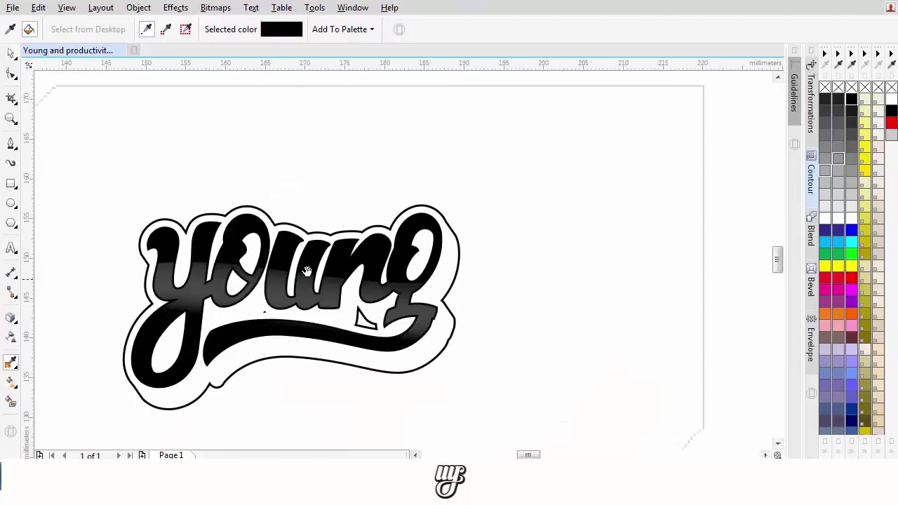
Step: Duplicate the black-background lettering version and place the copy in line to the right of the white version
scroll(308, 276, up, 2)
click(308, 276)
scroll(356, 287, down, 5)
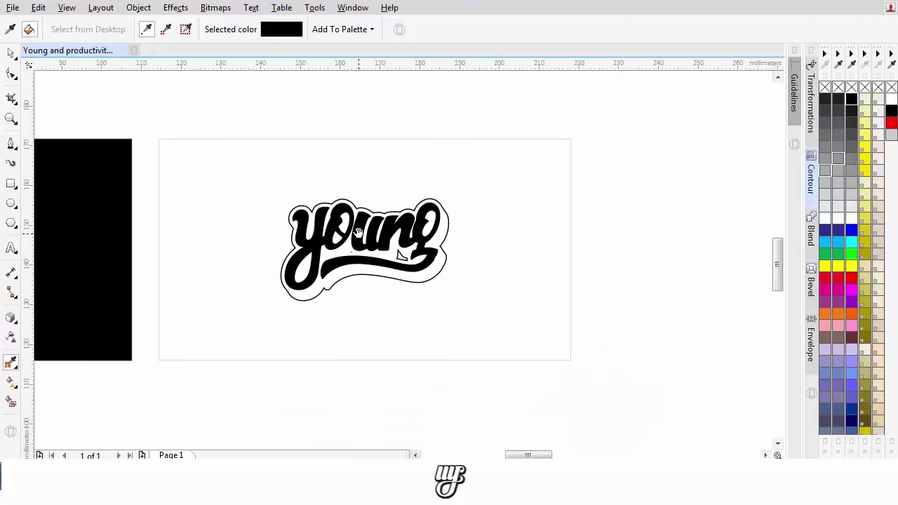
scroll(353, 230, up, 2)
click(8, 53)
scroll(253, 200, down, 2)
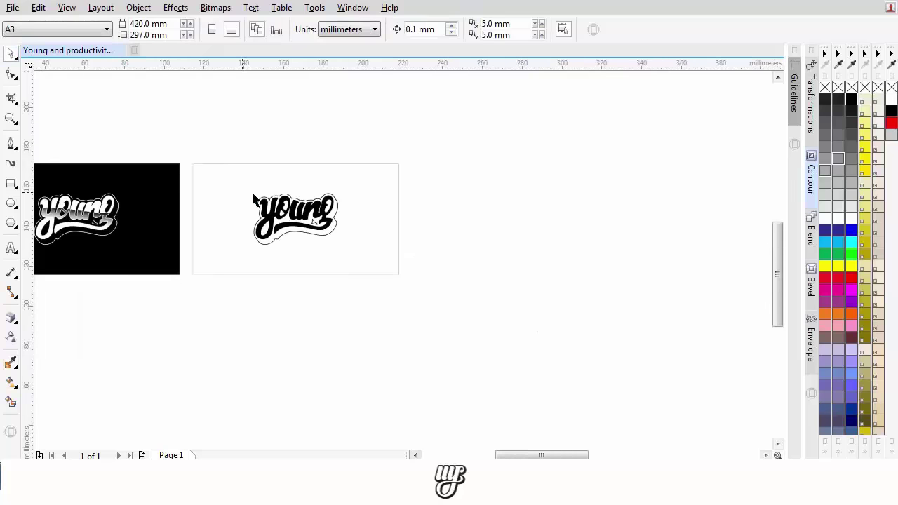
drag(461, 140, 187, 282)
scroll(279, 146, down, 2)
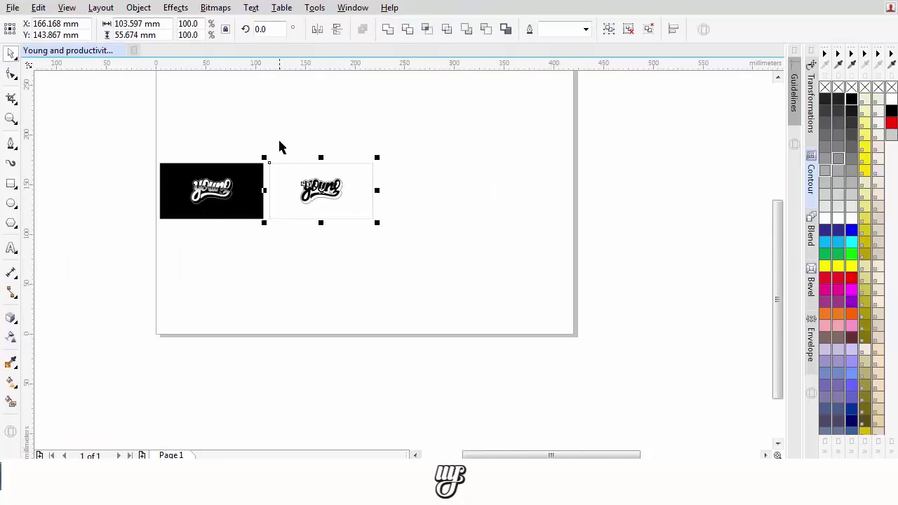
drag(198, 199, 416, 200)
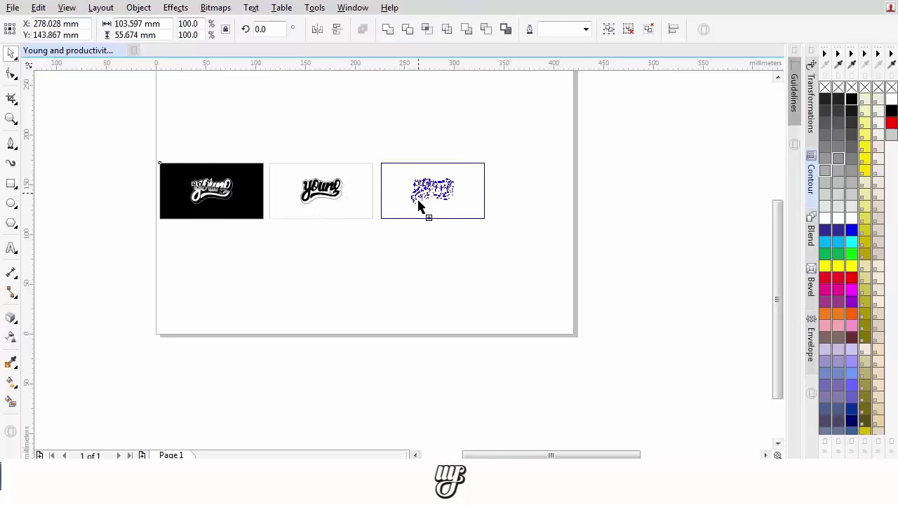
drag(418, 200, 418, 200)
click(434, 134)
Step: Fill the background rectangle of the new third copy with red
scroll(465, 175, up, 2)
click(476, 170)
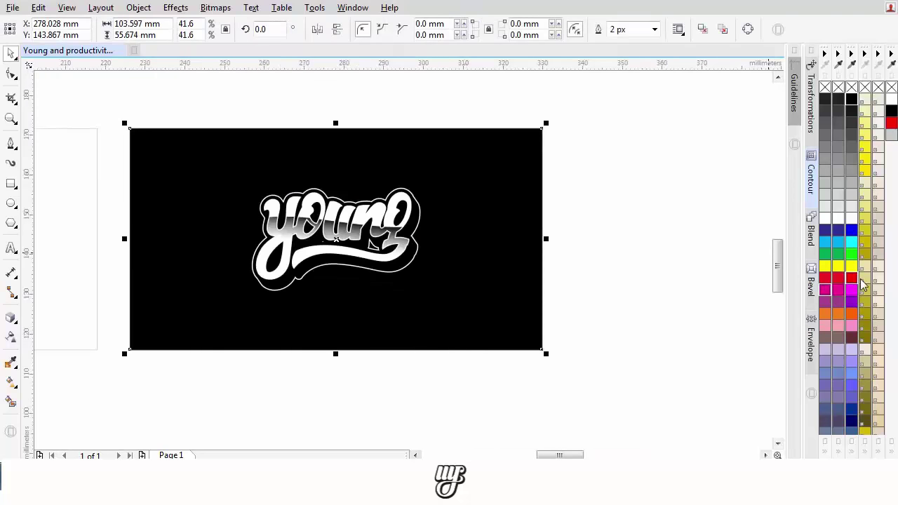
click(854, 279)
scroll(382, 210, down, 1)
click(438, 144)
scroll(404, 208, down, 1)
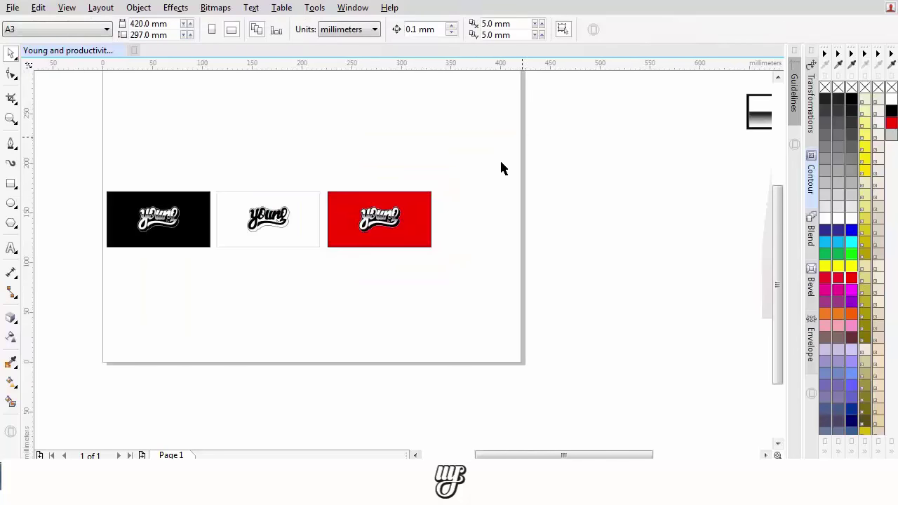
Step: Center the three versions on the page as a group and scale them up proportionally to 112.6%
drag(521, 138, 12, 342)
key(ctrl+a)
key(p)
scroll(414, 204, up, 2)
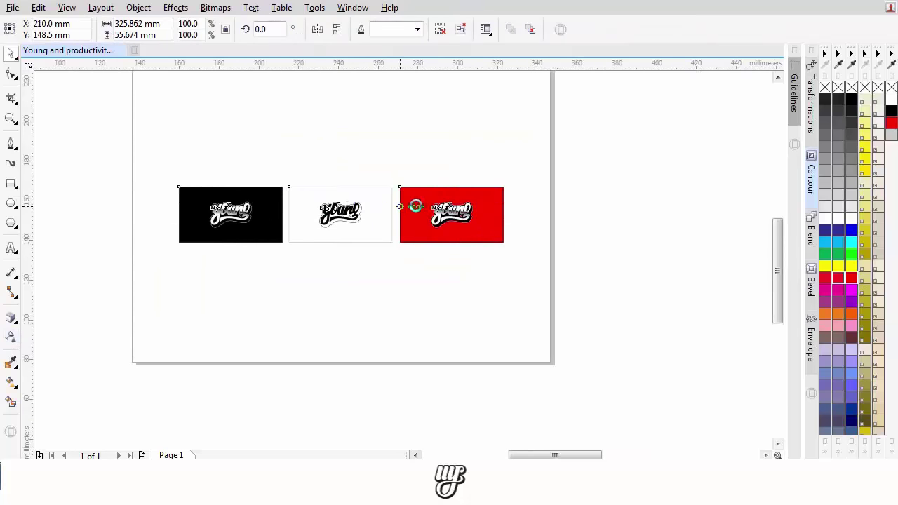
drag(635, 148, 648, 138)
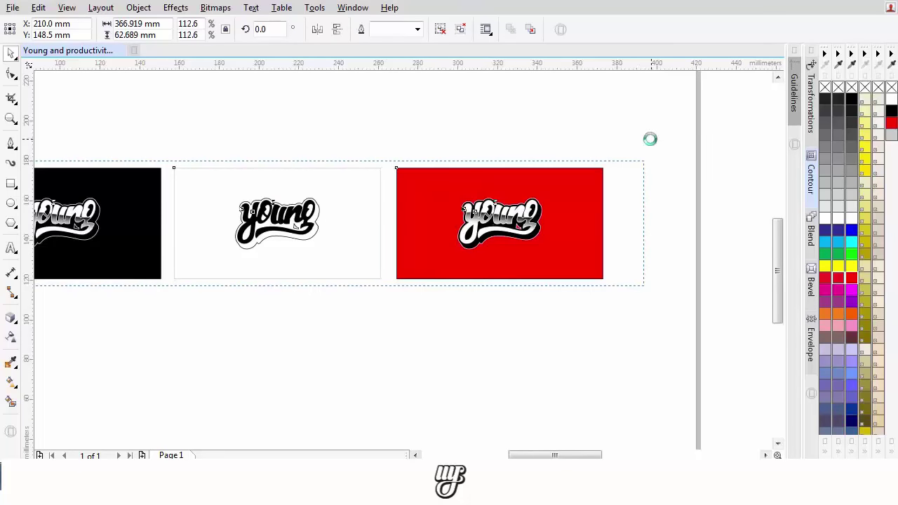
Step: Remove the outline from the red background rectangle
click(609, 193)
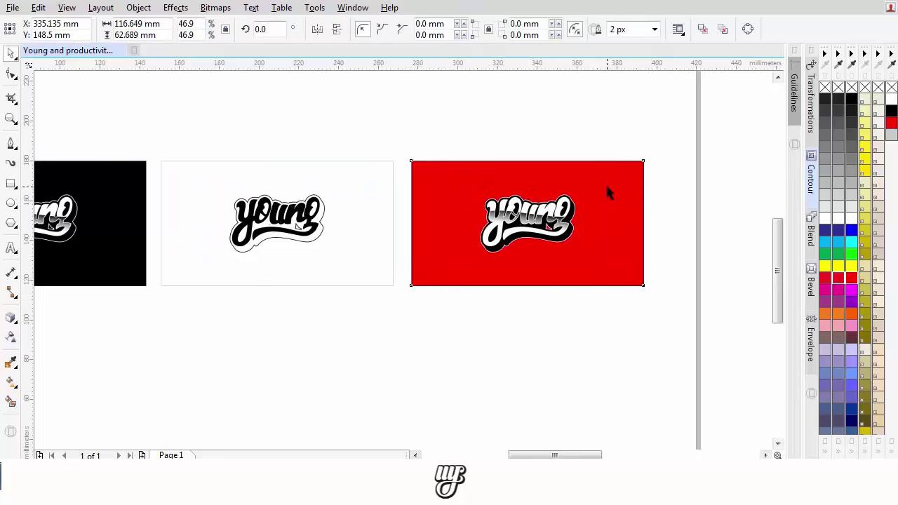
right_click(849, 88)
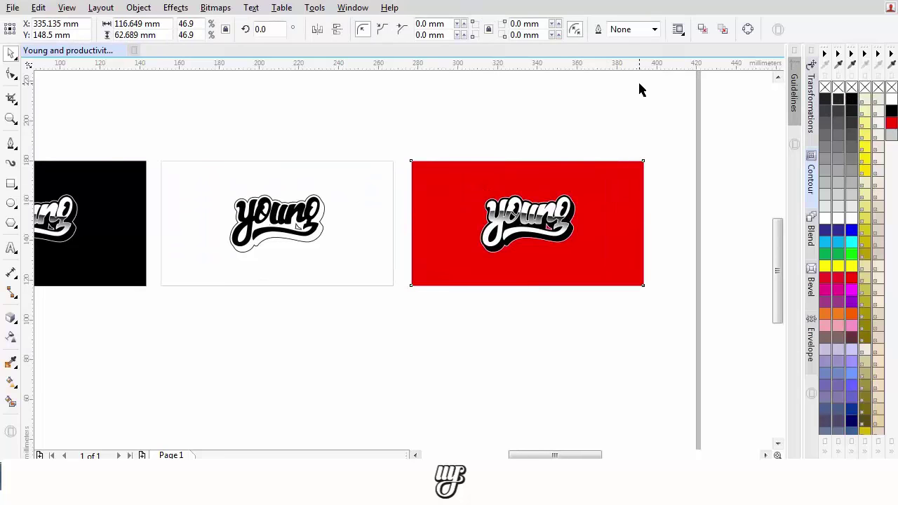
click(638, 81)
Step: Examine the lettering and contours of the red, black and white versions up close
scroll(543, 227, up, 3)
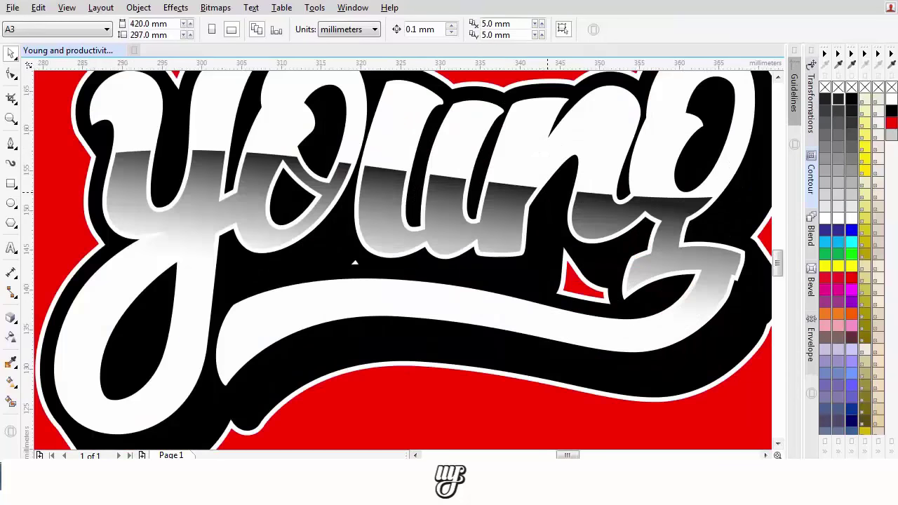
scroll(547, 192, down, 1)
drag(548, 191, 498, 234)
scroll(499, 234, down, 1)
scroll(348, 233, down, 1)
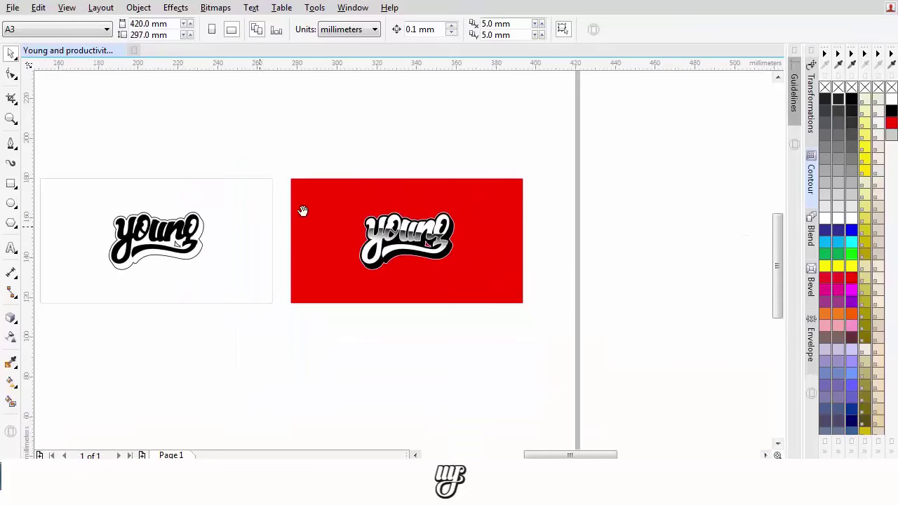
drag(302, 210, 664, 182)
scroll(257, 202, up, 2)
scroll(284, 202, down, 1)
scroll(285, 207, down, 2)
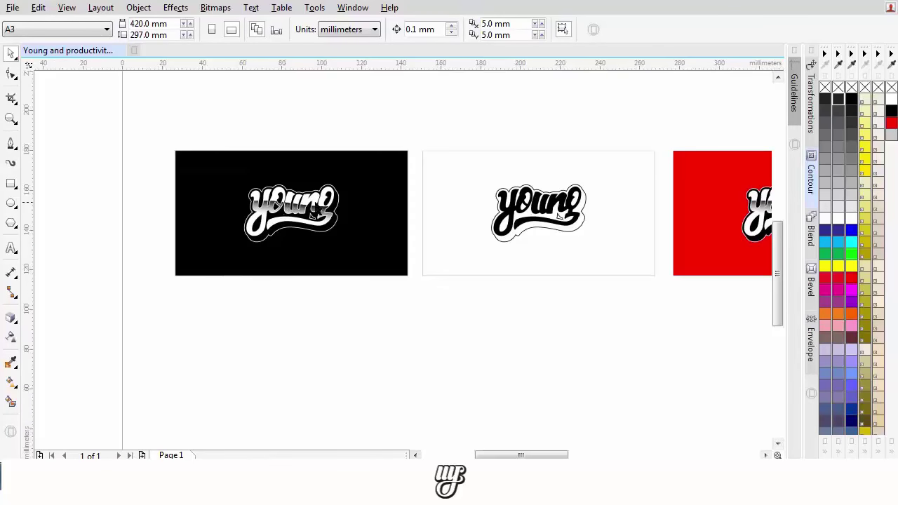
scroll(386, 200, right, 3)
scroll(483, 190, up, 4)
scroll(483, 190, down, 3)
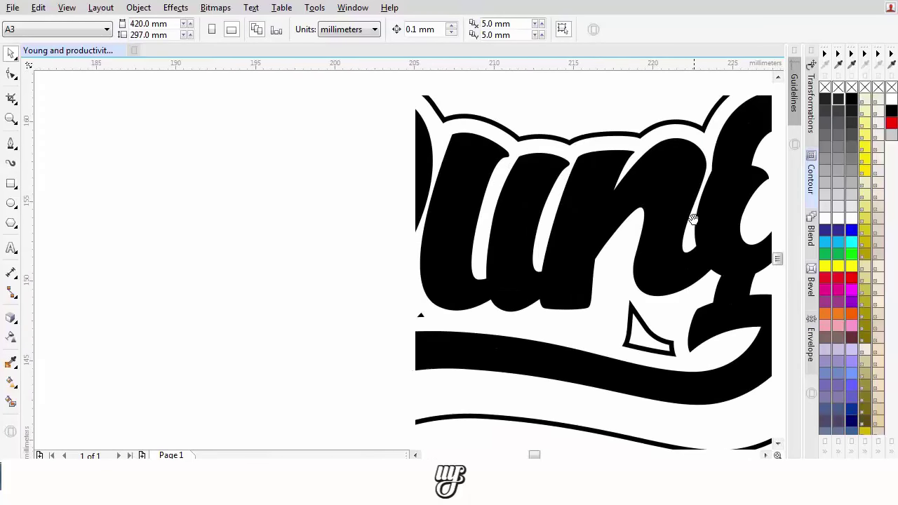